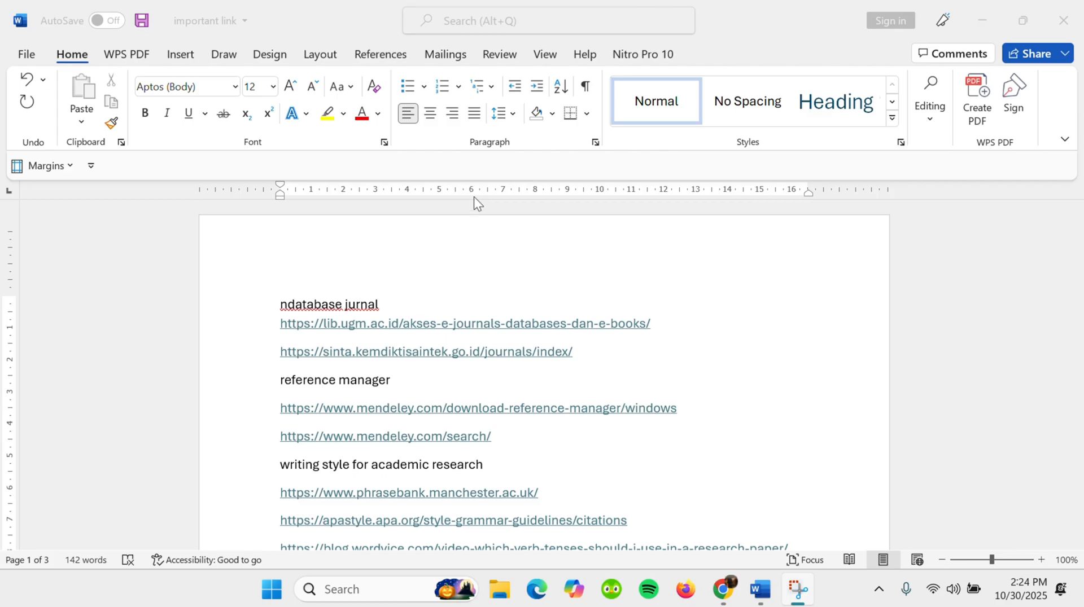
- Review the document's journal database, reference manager and academic writing links together with their descriptions
scroll(498, 316, "down", 1)
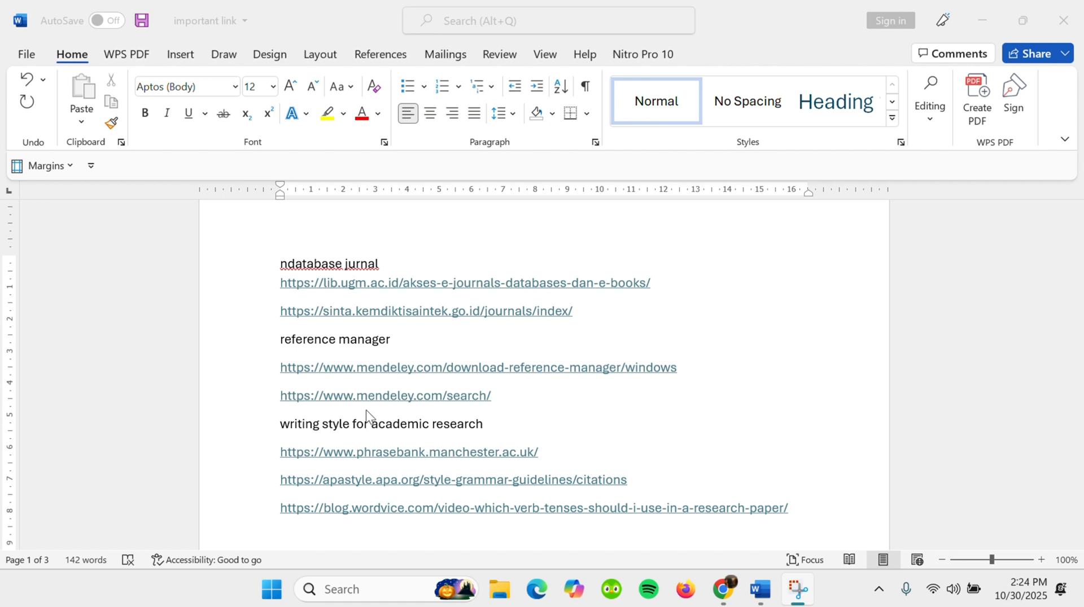
scroll(544, 383, "down", 3)
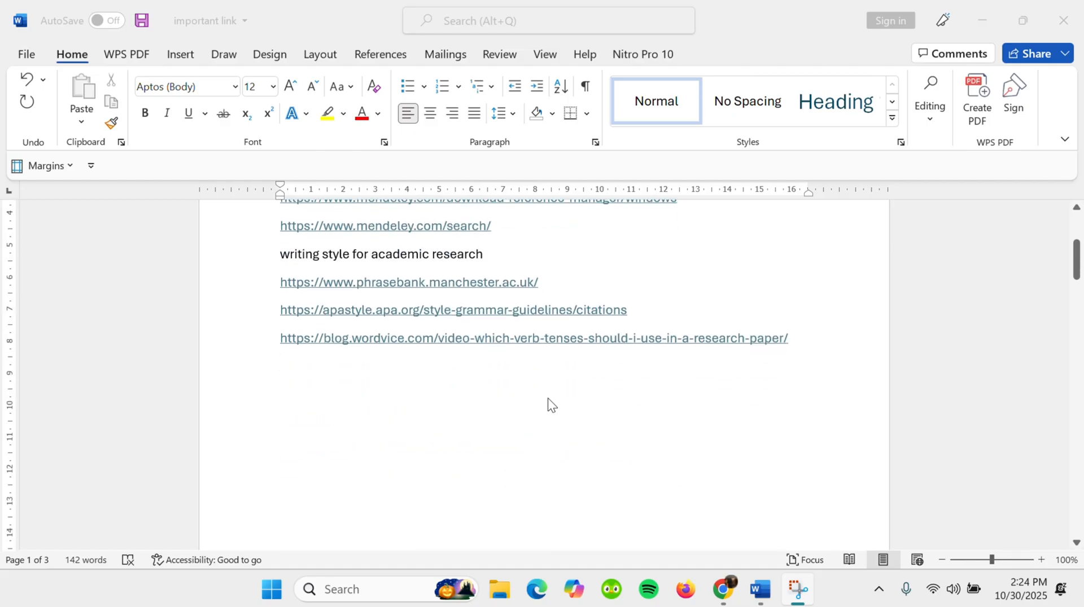
scroll(548, 398, "down", 10)
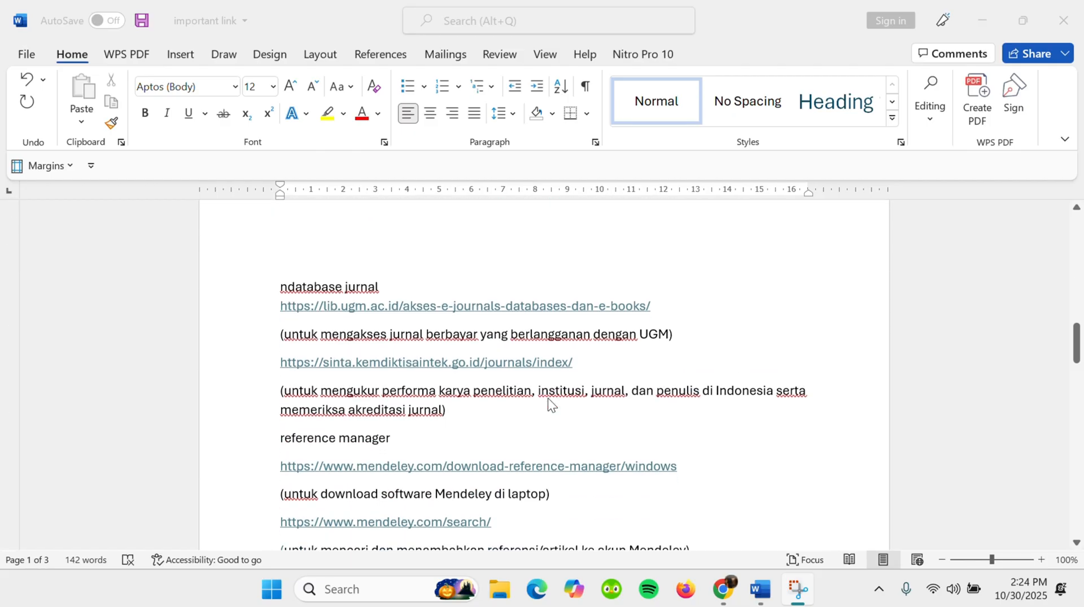
scroll(547, 398, "down", 1)
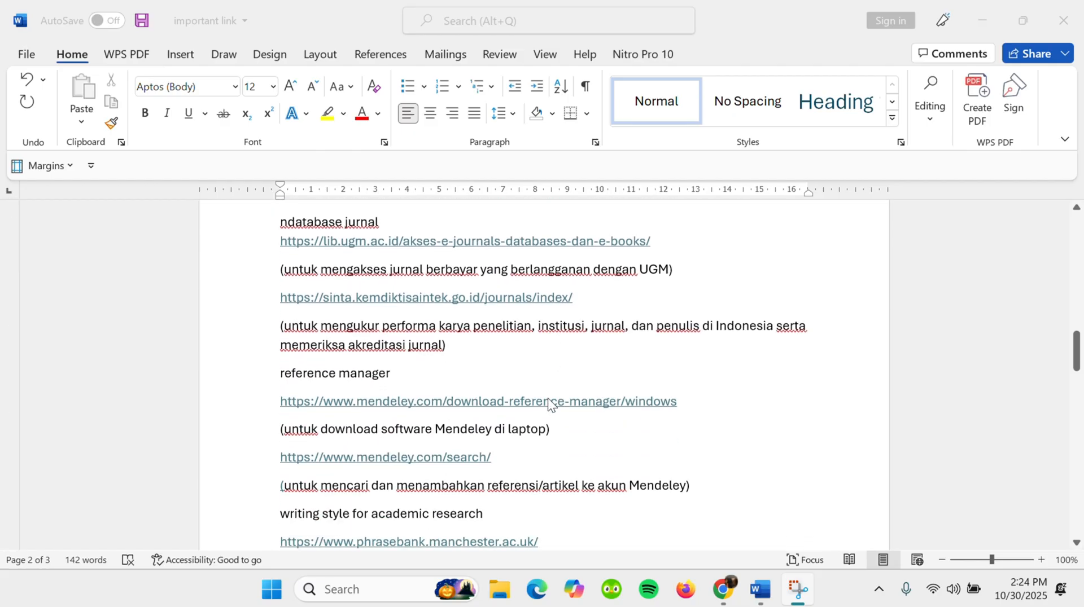
scroll(548, 398, "down", 1)
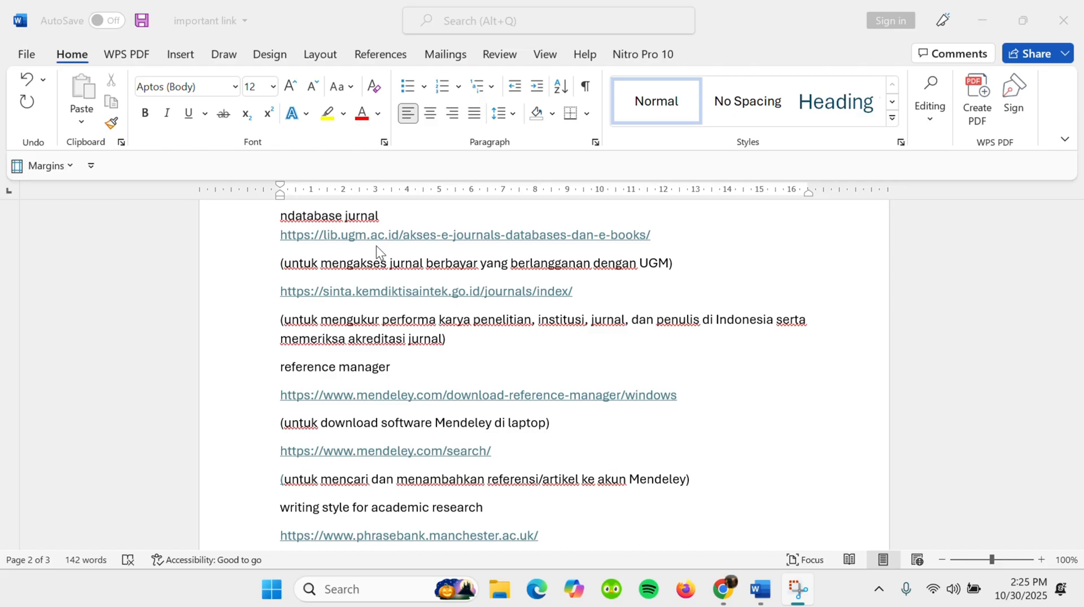
scroll(452, 277, "down", 1)
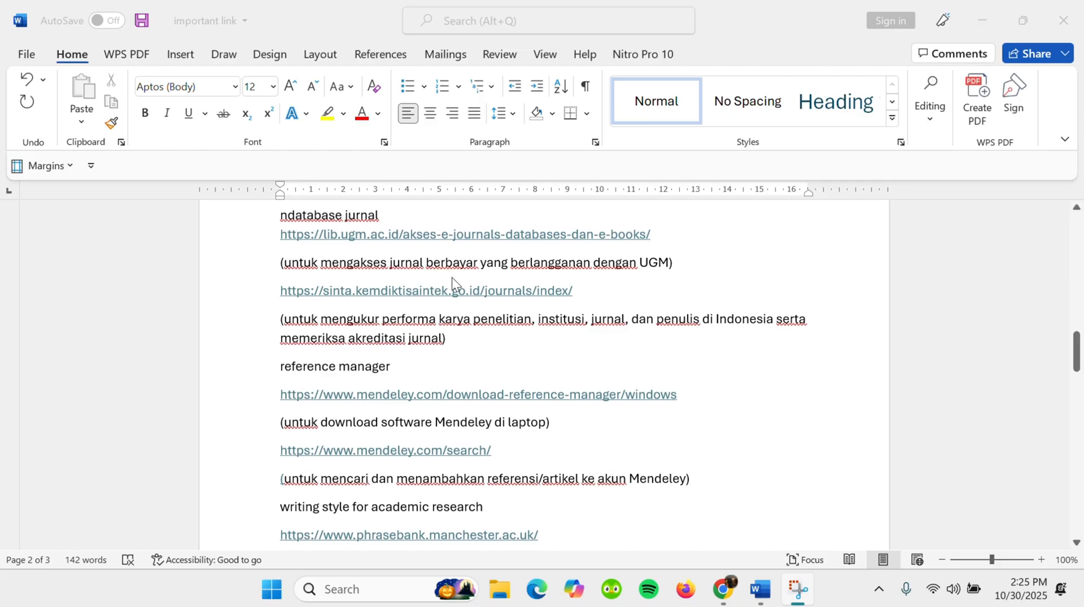
scroll(451, 276, "down", 1)
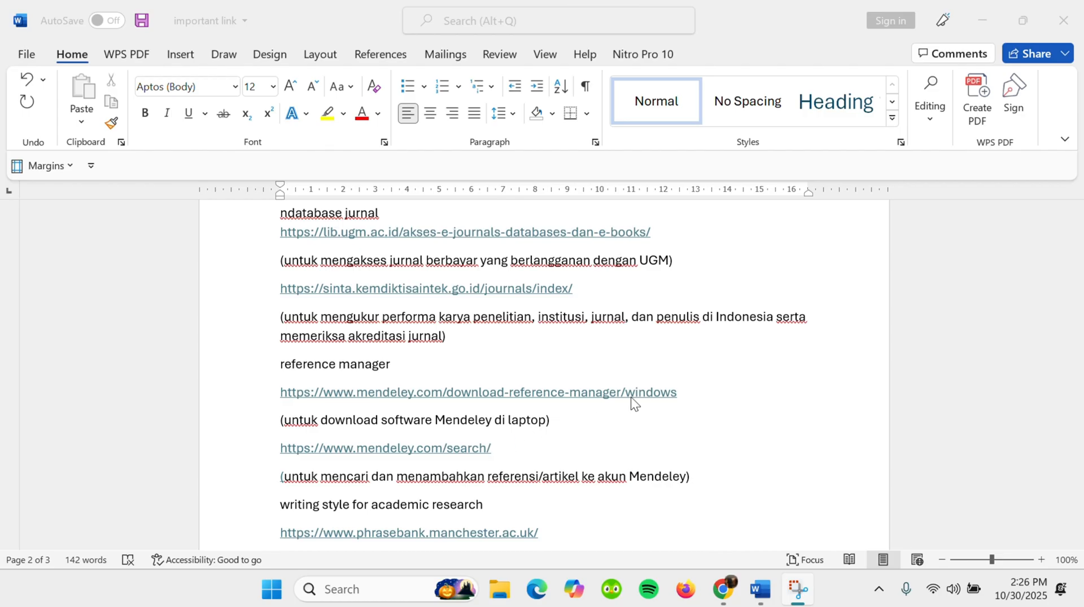
left_click(682, 397)
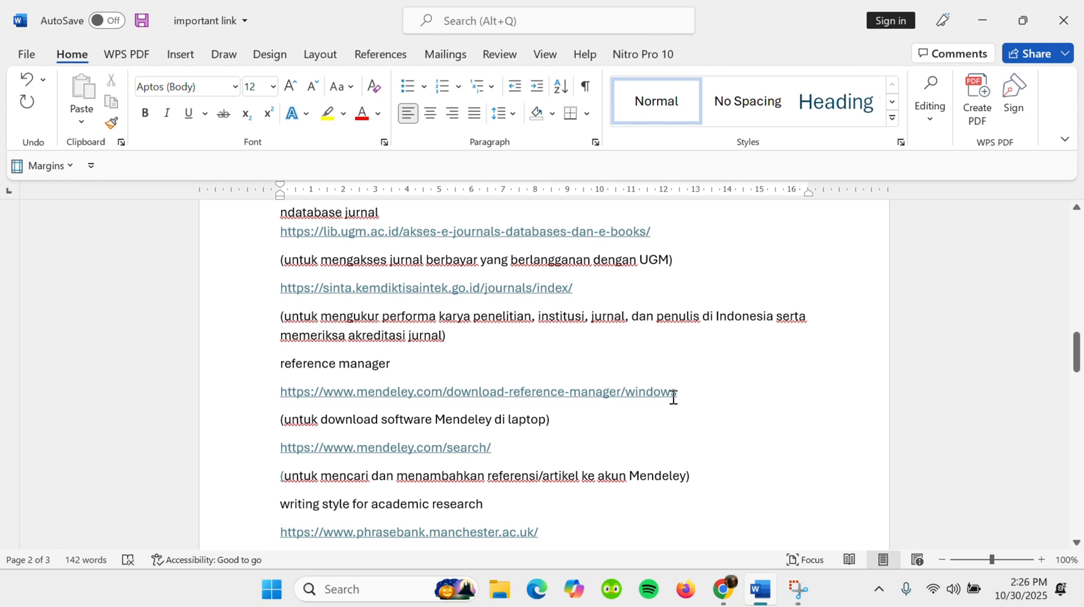
scroll(673, 398, "down", 3)
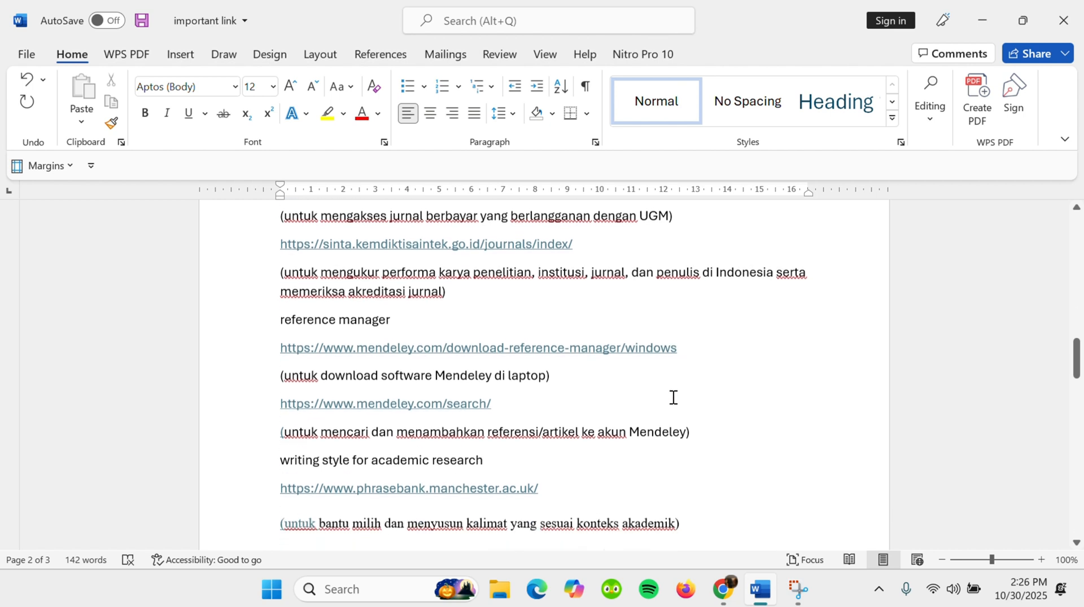
scroll(674, 397, "down", 1)
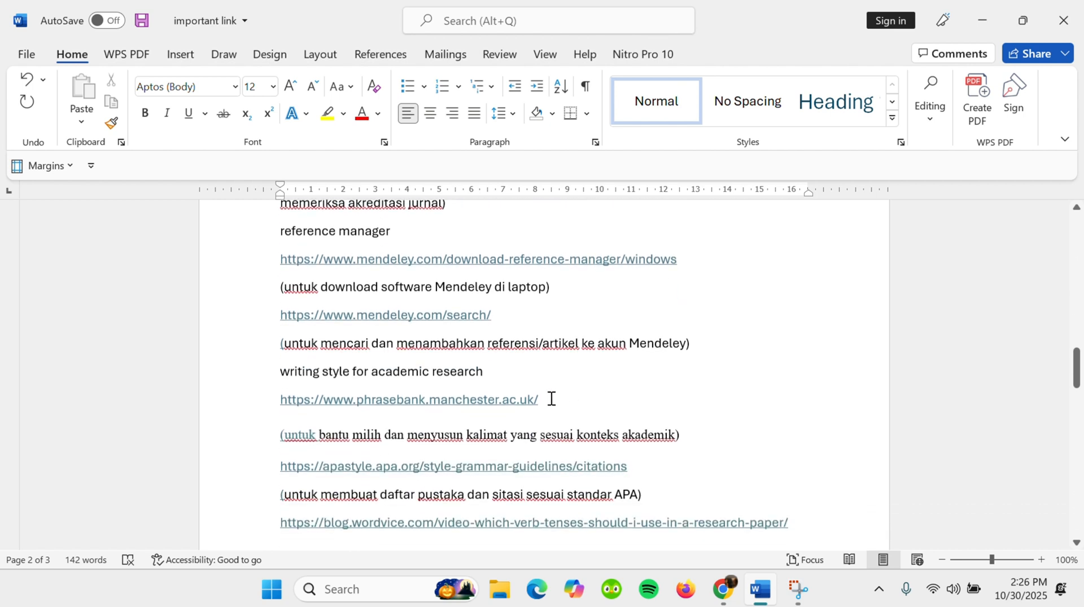
scroll(551, 399, "down", 1)
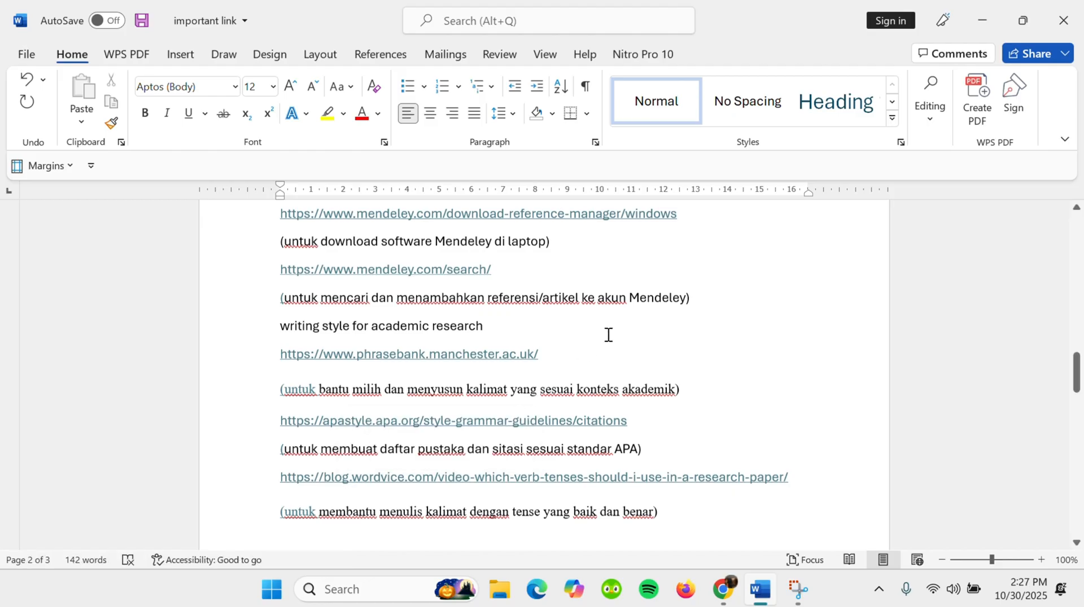
scroll(607, 333, "up", 1)
scroll(608, 334, "up", 1)
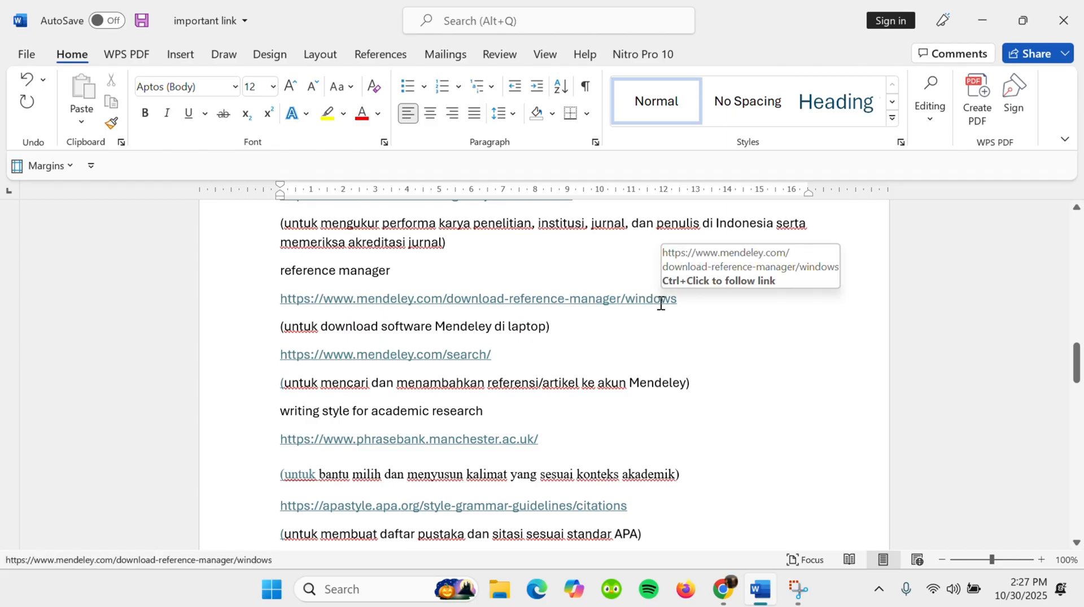
- Look at the Mendeley Reference Manager shortcut on the desktop and return to the important link document in Word
left_click(983, 19)
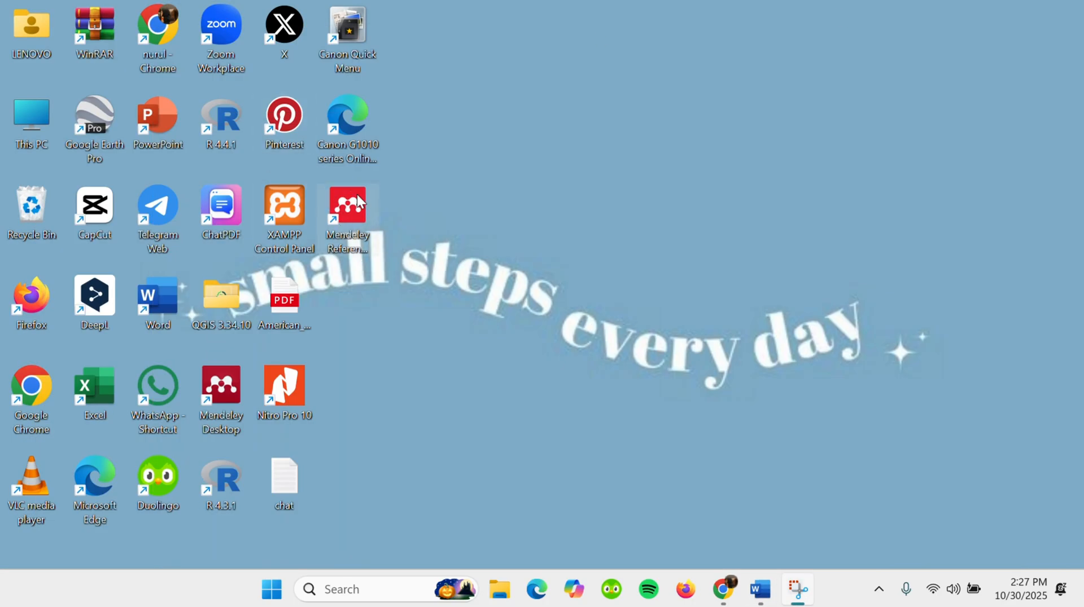
left_click_drag(343, 170, 403, 223)
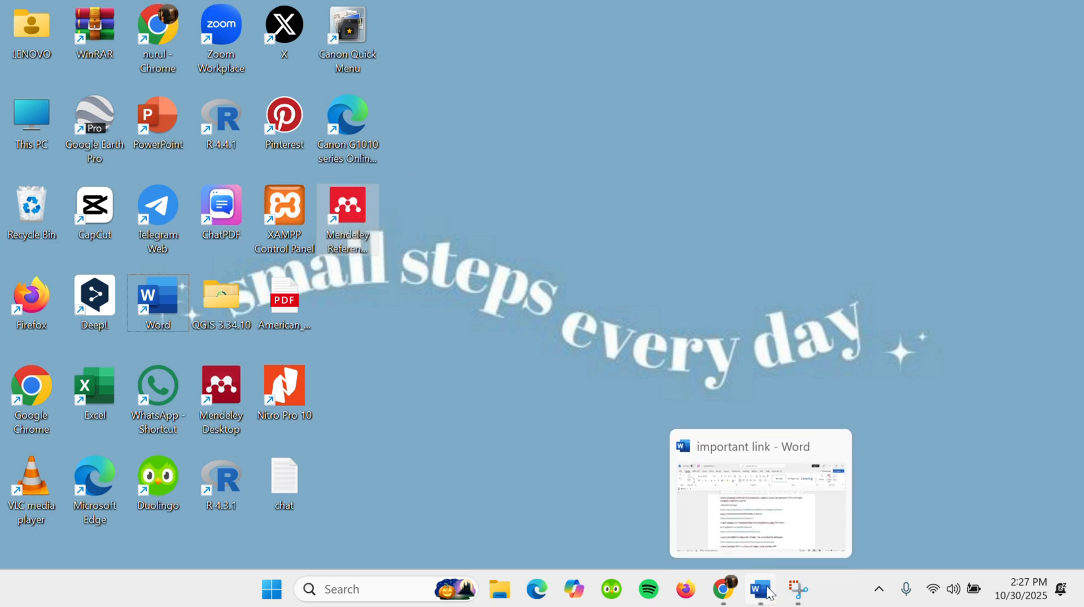
left_click(762, 494)
- Open the document's lib.ugm.ac.id e-journals link in the browser and answer Tidak to the question about using the UGM campus network
scroll(616, 330, "up", 4)
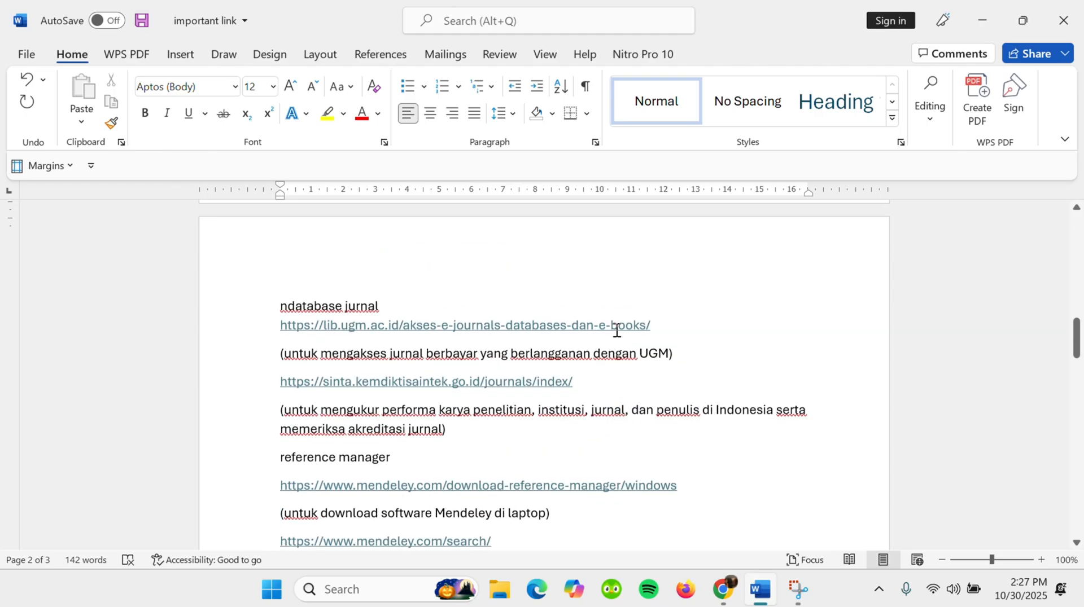
scroll(525, 353, "down", 1)
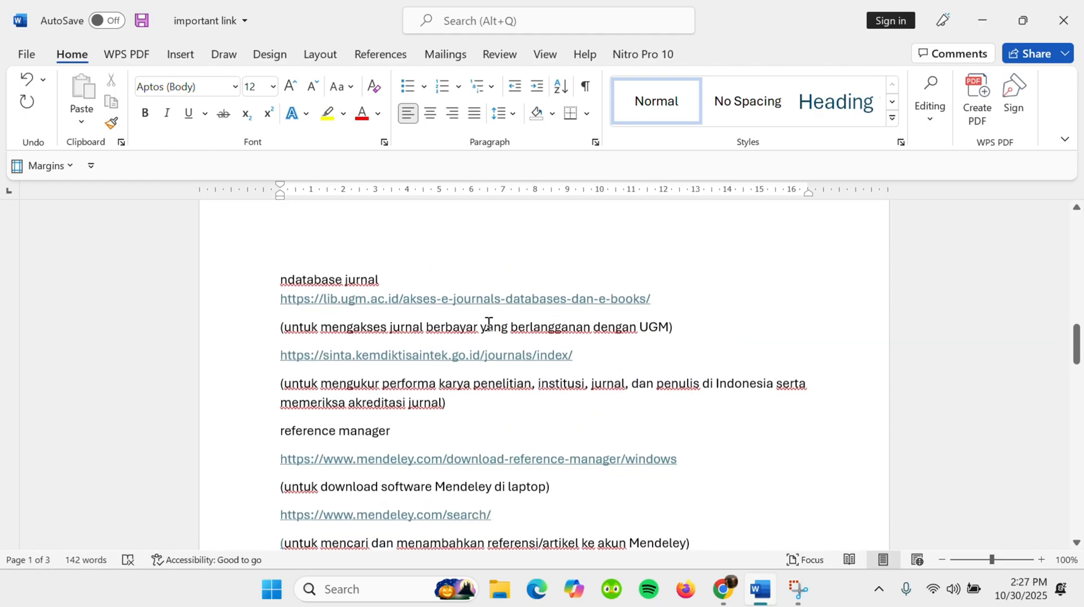
left_click(422, 301)
left_click(420, 303, "ctrl")
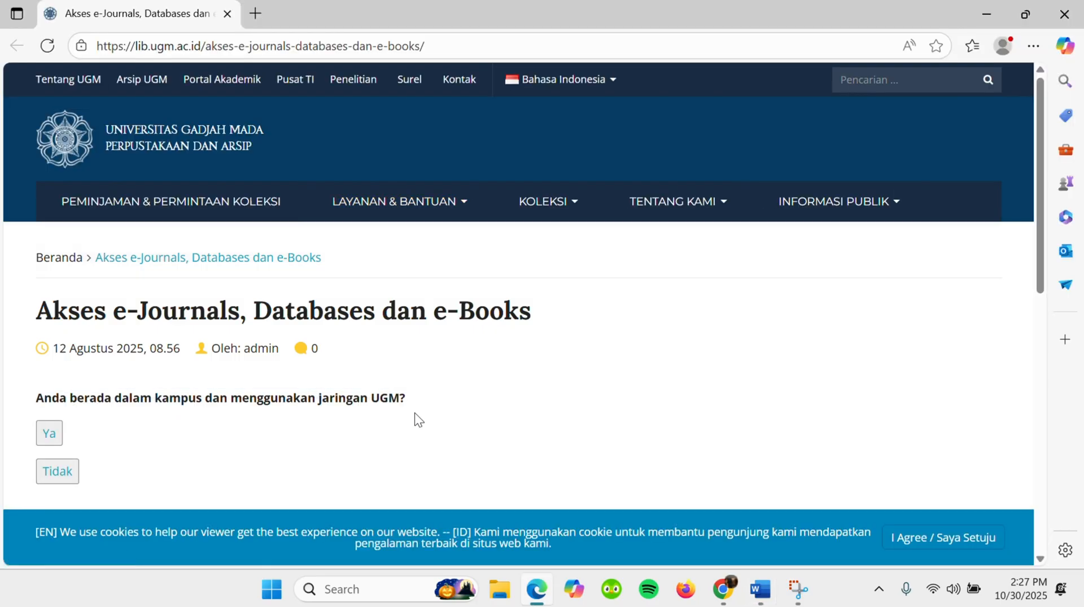
scroll(319, 413, "down", 1)
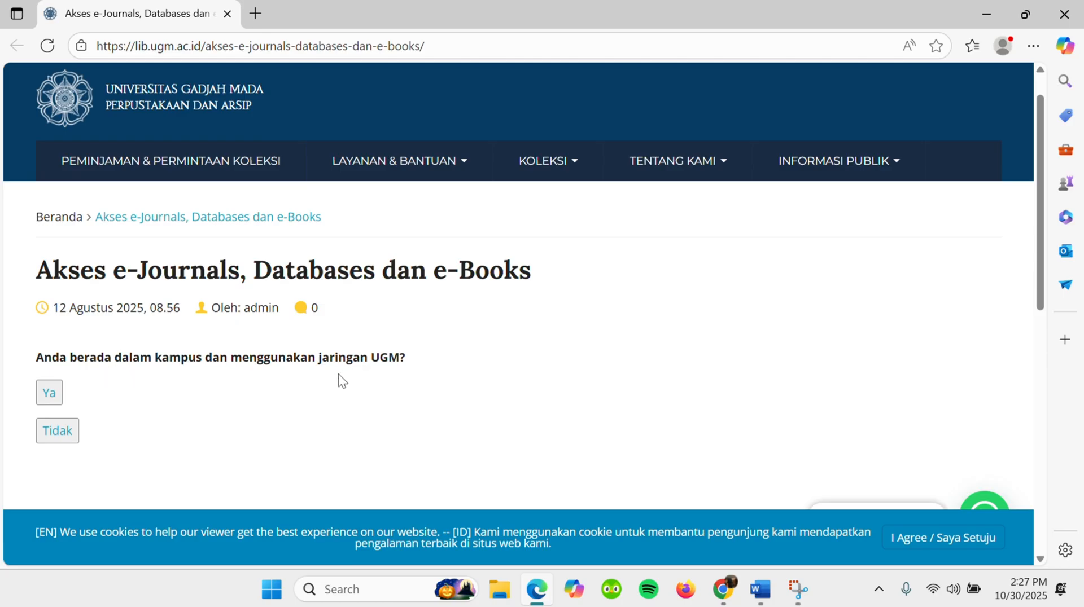
scroll(338, 374, "down", 1)
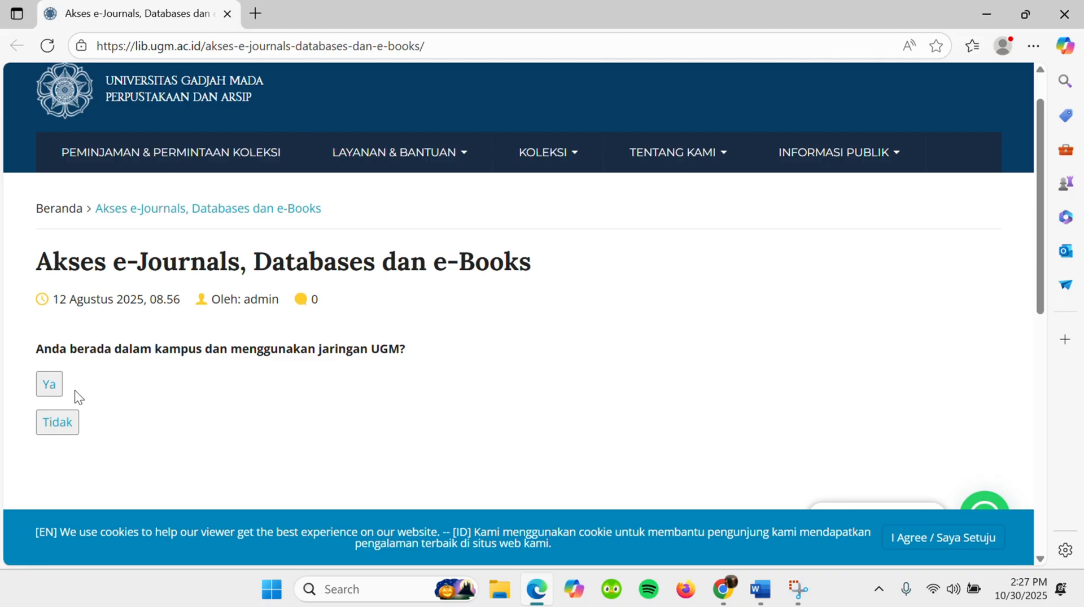
left_click(45, 426)
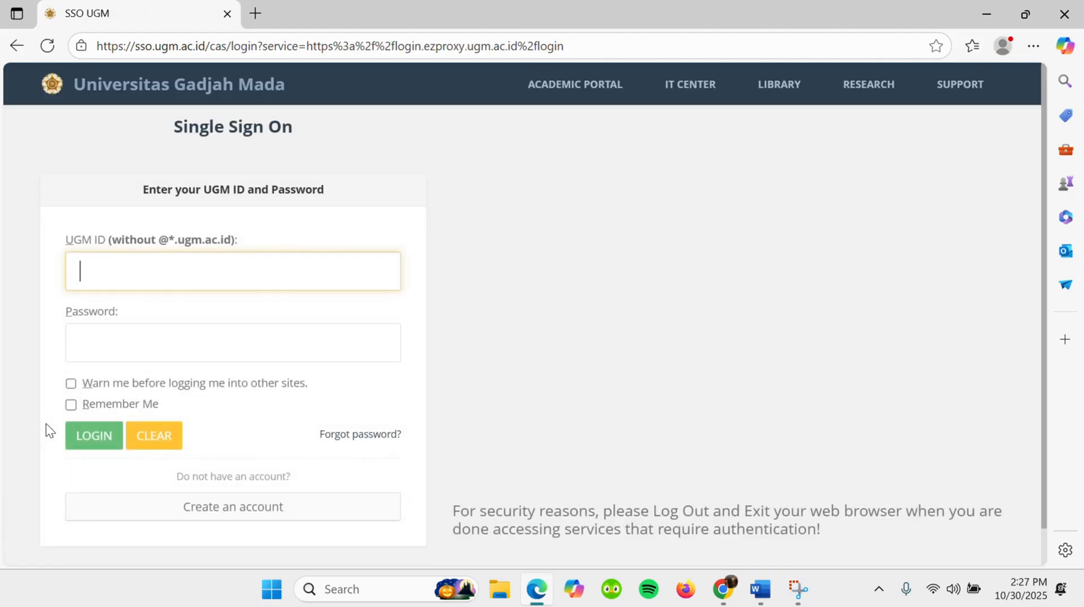
- Log in to the UGM Single Sign On with the saved UGM ID and the account password
left_click(163, 274)
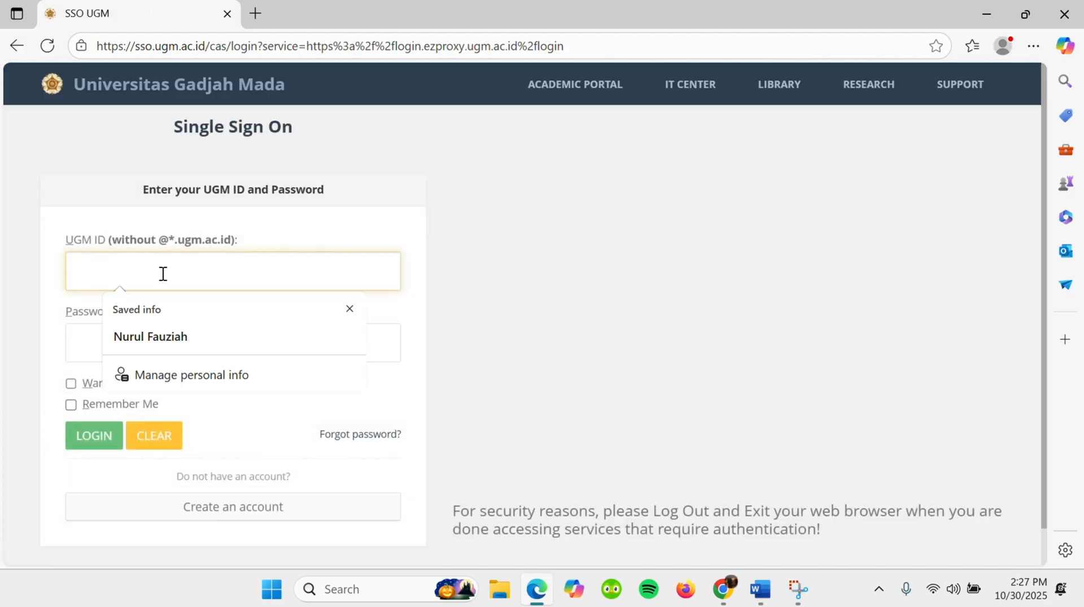
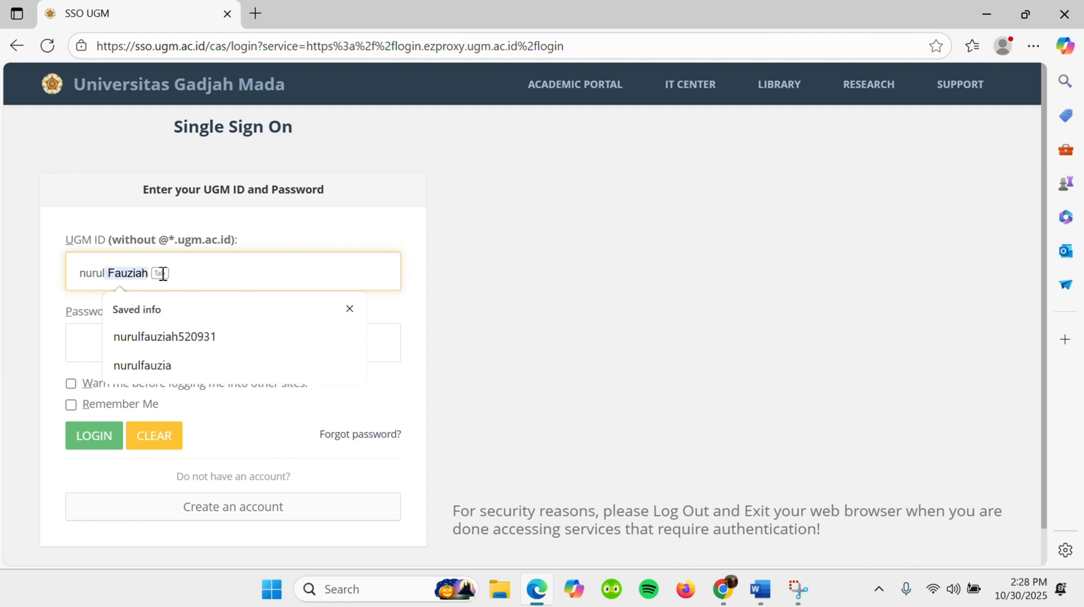
left_click(173, 337)
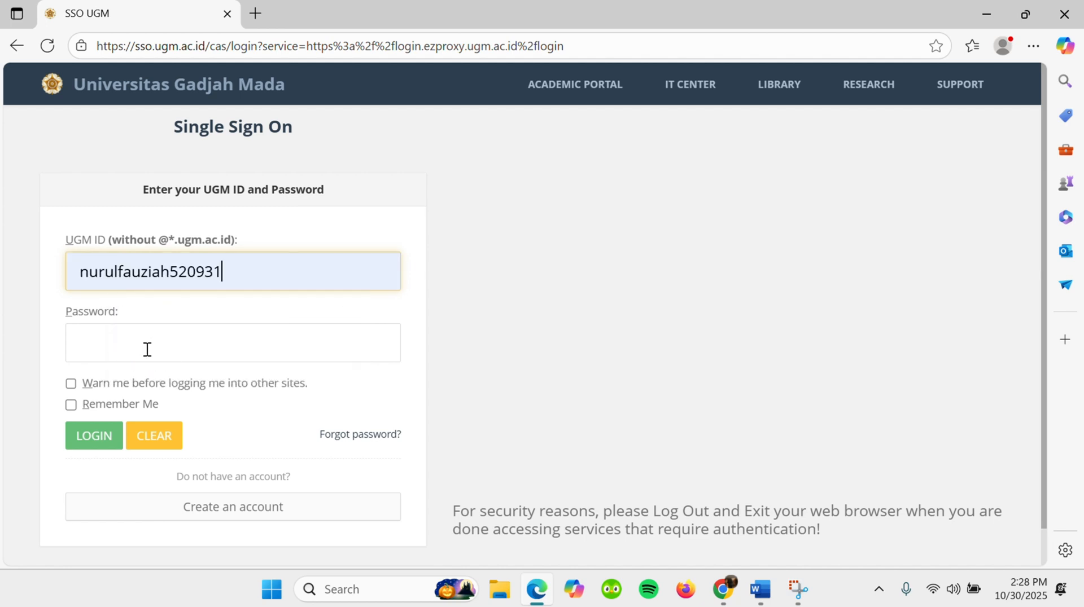
left_click(147, 350)
type("•••••")
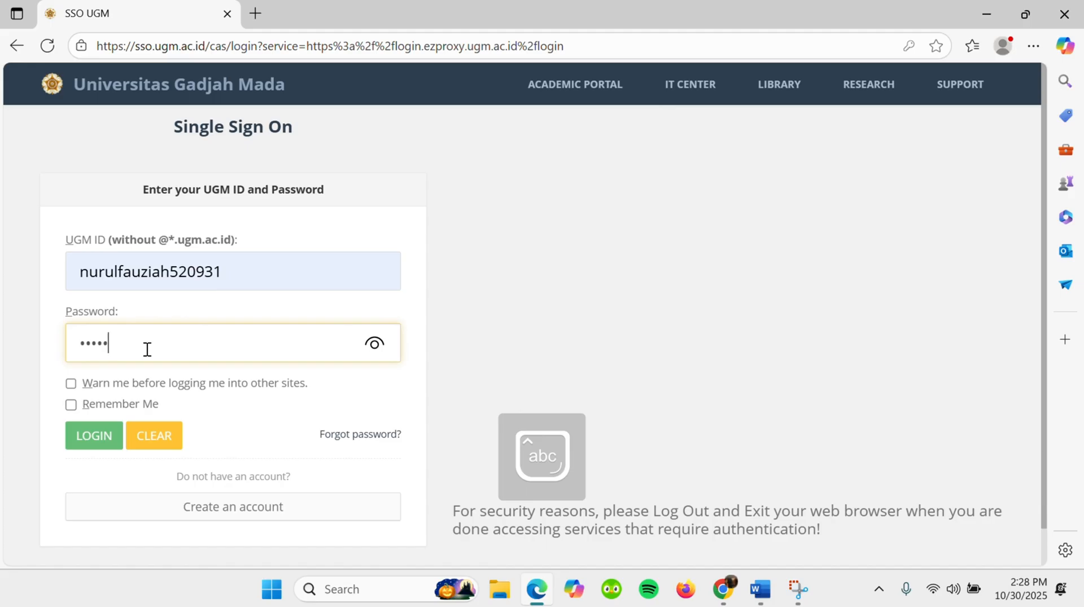
type("•••••••••")
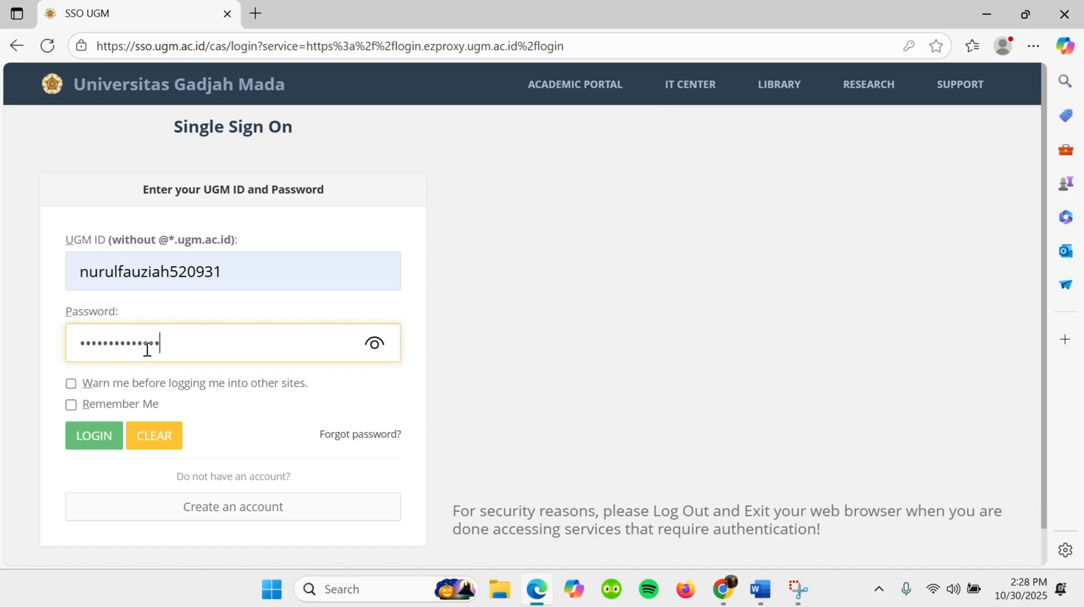
left_click(90, 437)
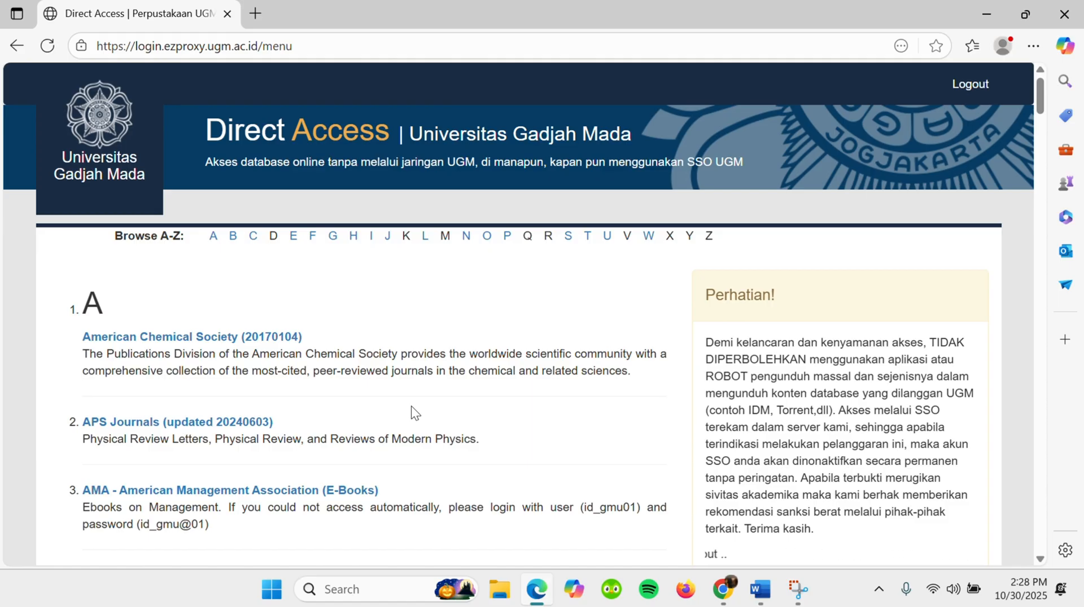
- Find Scopus in the Direct Access database list and open it
scroll(411, 406, "down", 3)
scroll(411, 406, "down", 15)
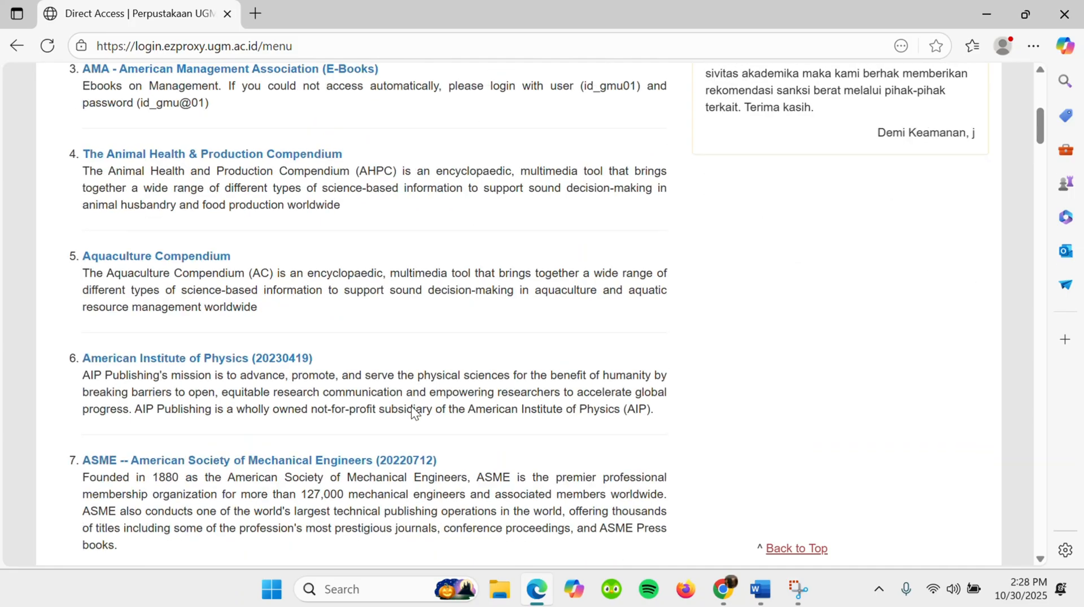
scroll(413, 407, "down", 20)
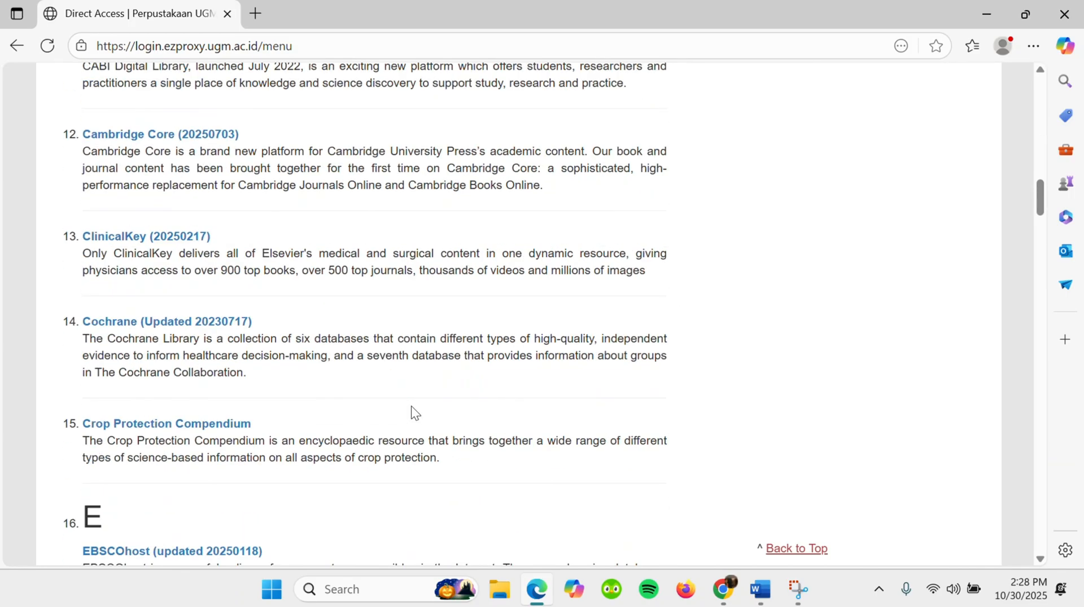
scroll(414, 414, "down", 15)
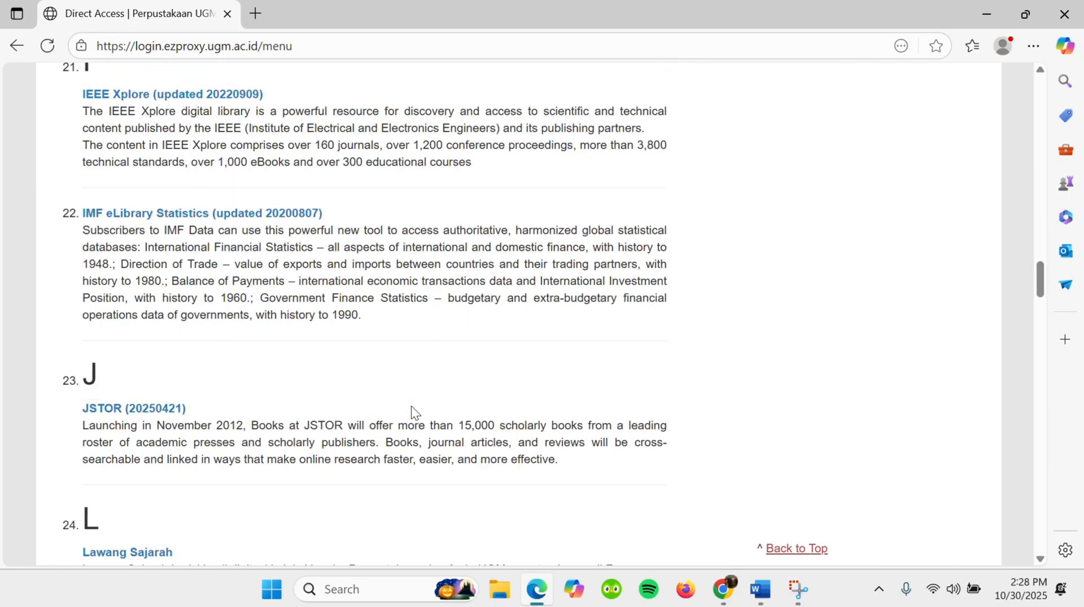
scroll(412, 415, "down", 12)
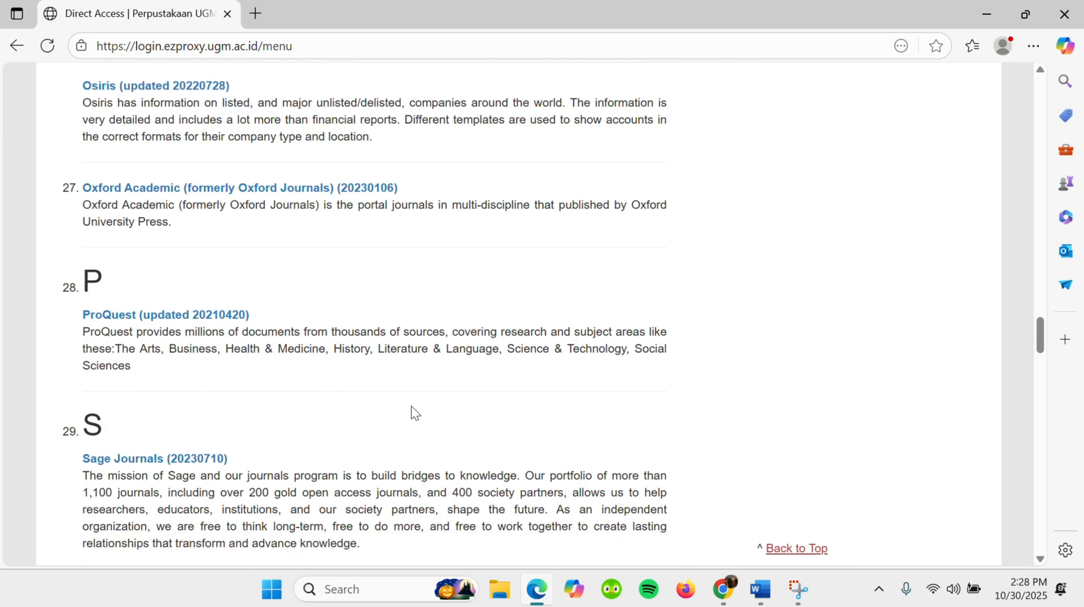
scroll(291, 445, "down", 8)
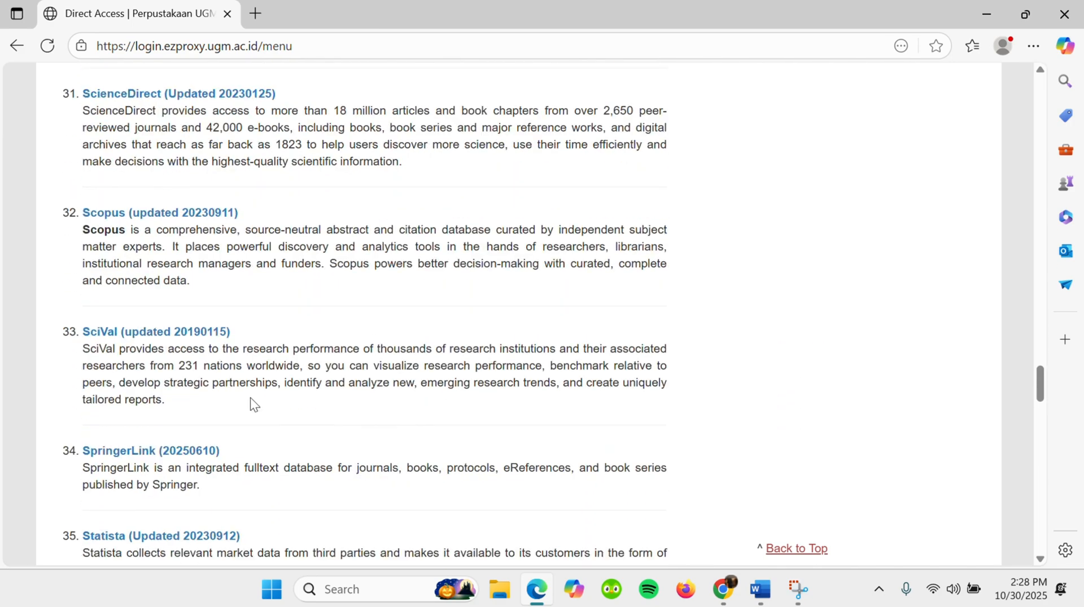
left_click(173, 212)
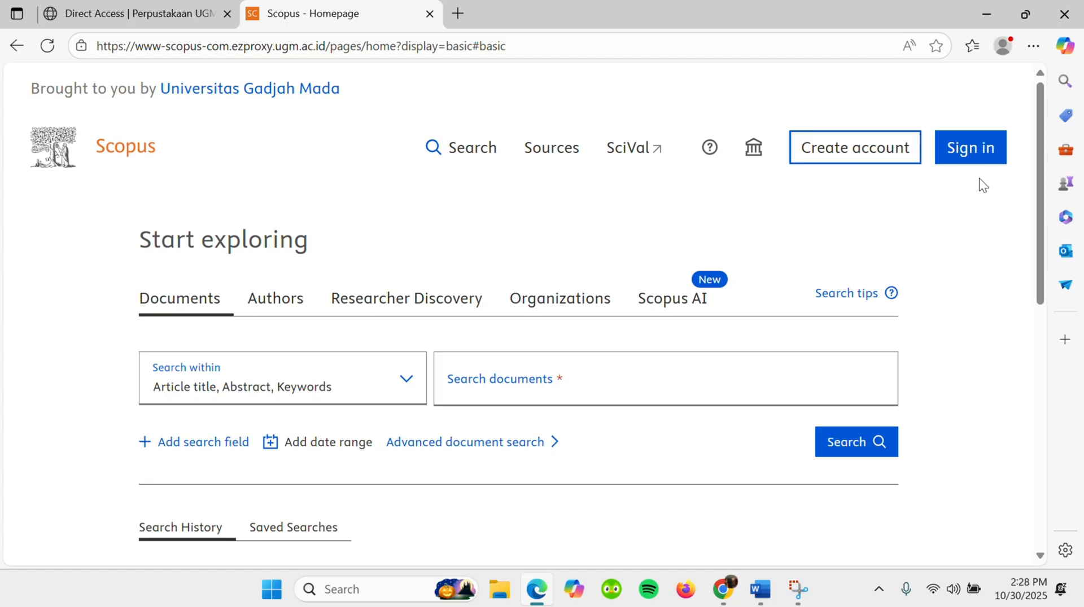
- Sign in to Scopus by entering the Elsevier account password and decline saving the password in the browser
left_click(978, 150)
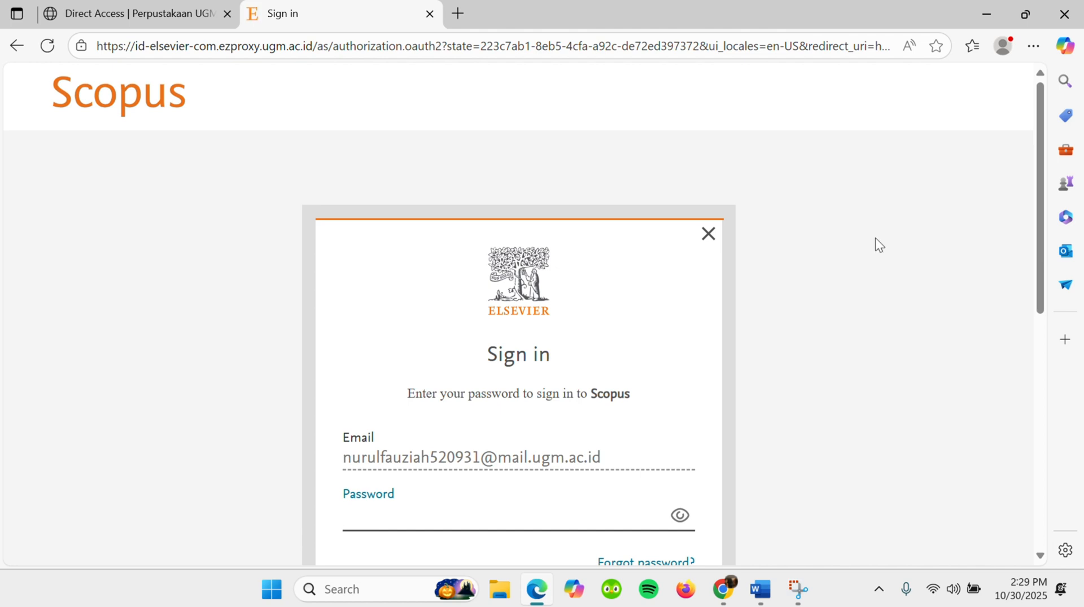
left_click(636, 473)
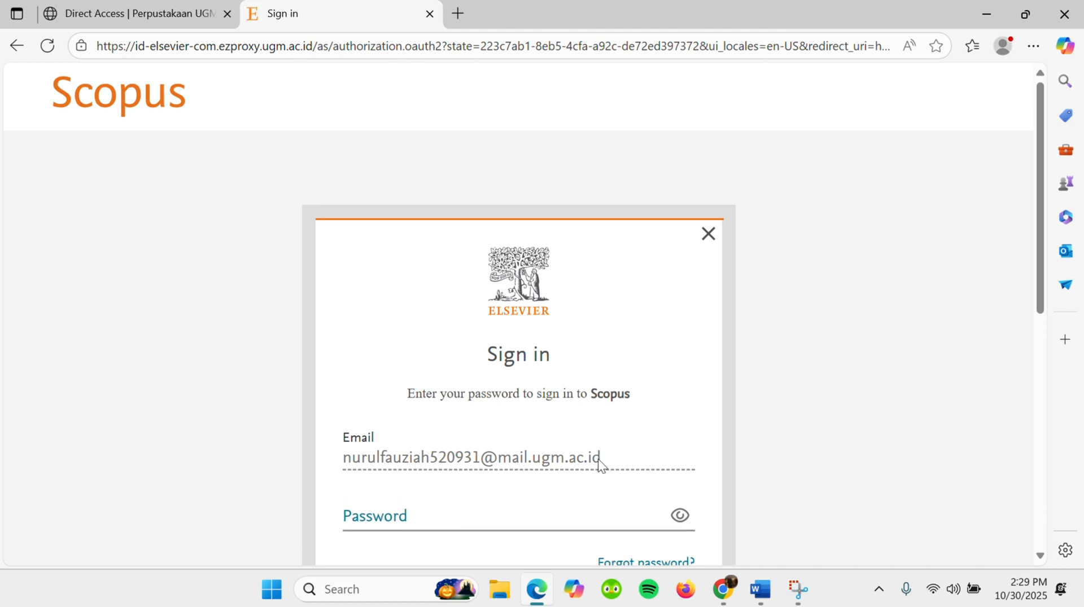
scroll(557, 467, "down", 1)
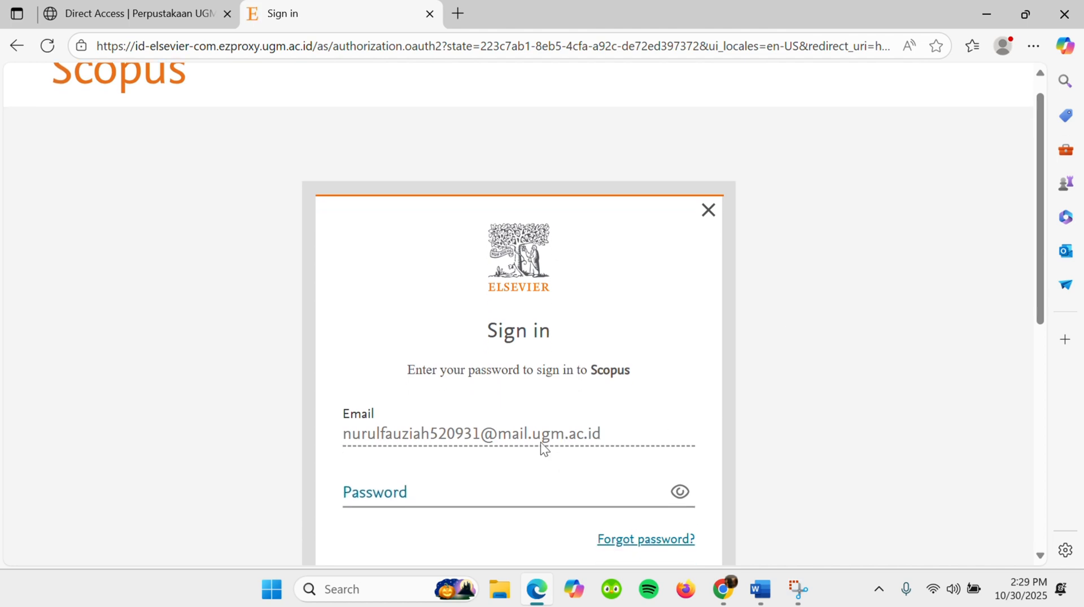
left_click(398, 498)
key("Caps_Lock")
type("•")
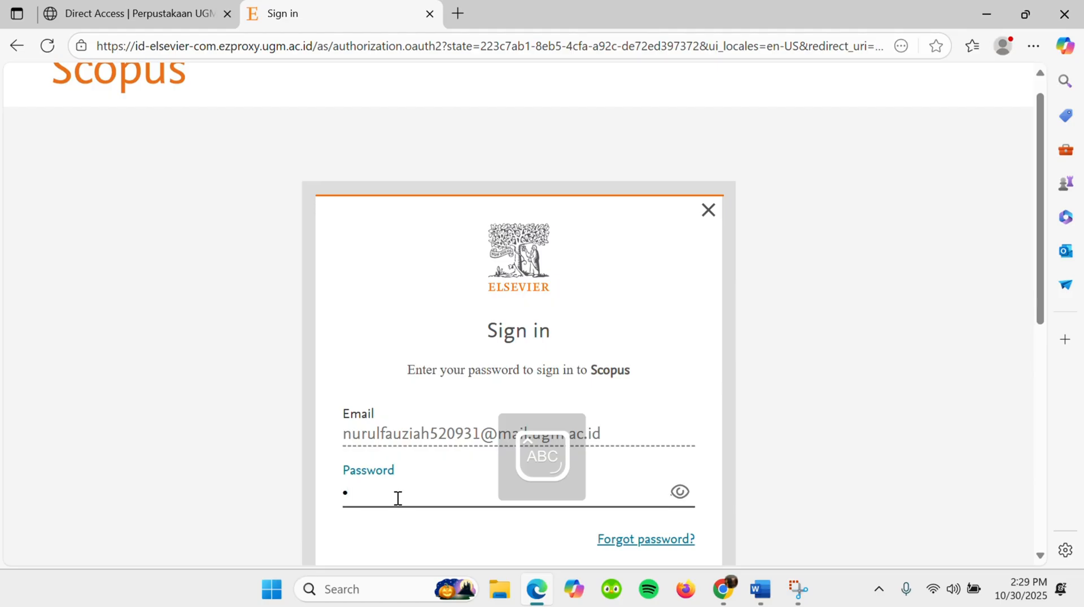
key("Caps_Lock")
type("••••••••••••")
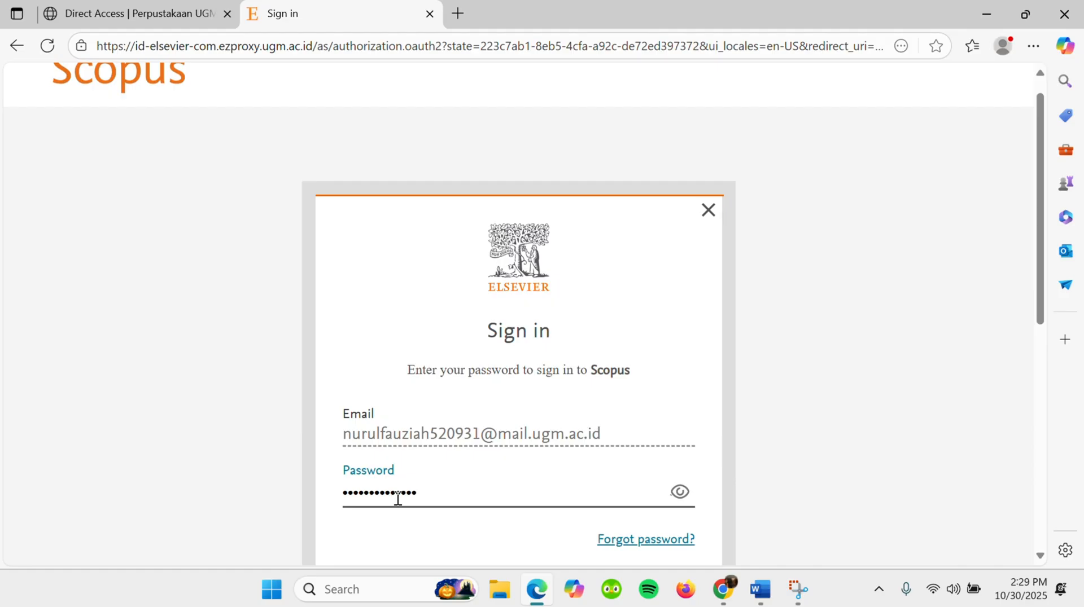
scroll(398, 499, "down", 2)
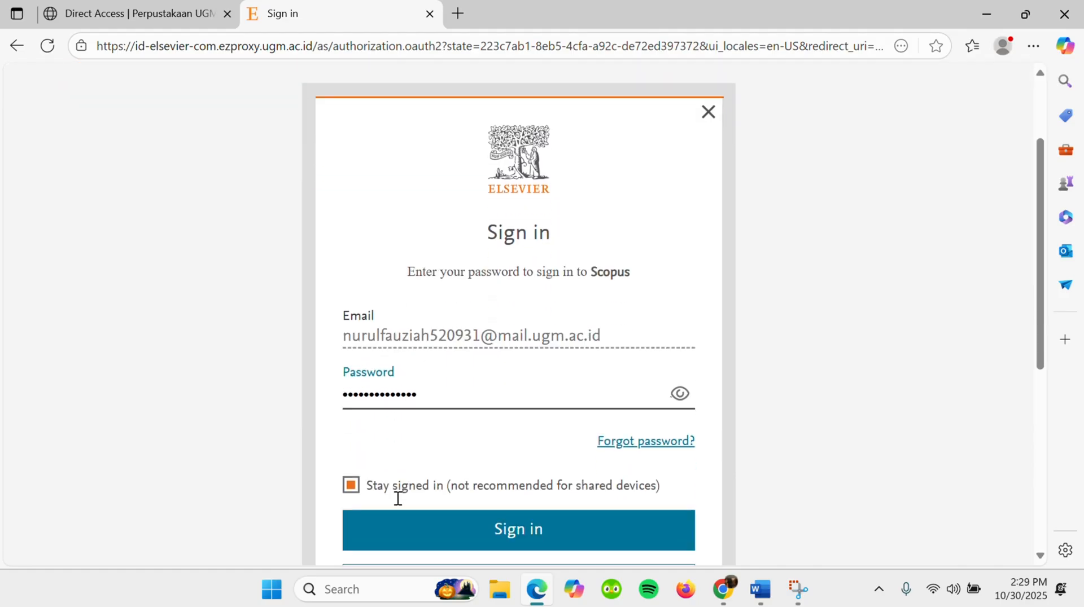
left_click(462, 523)
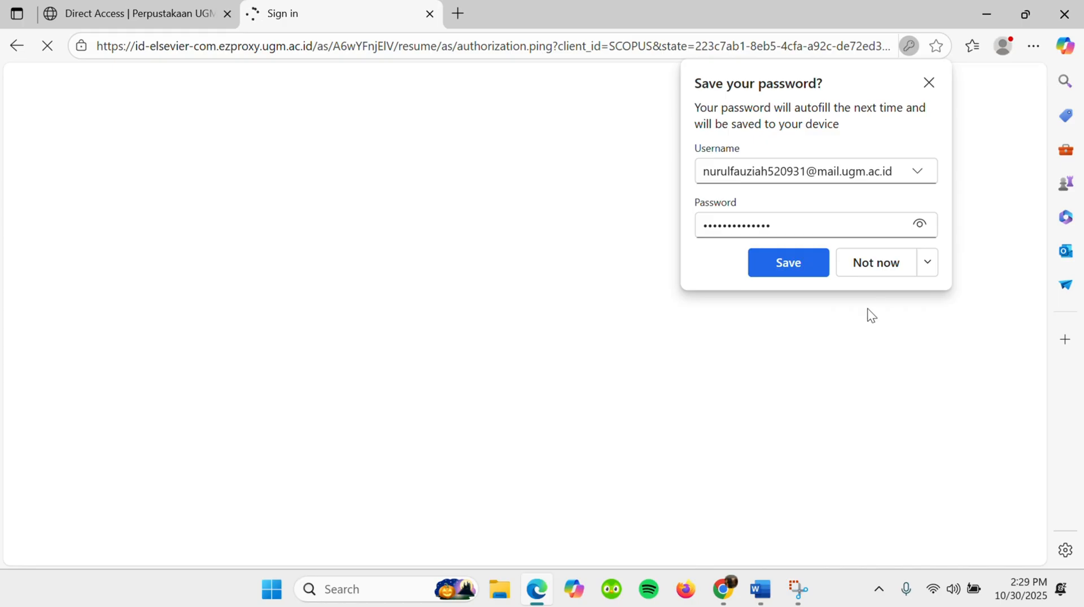
left_click(889, 267)
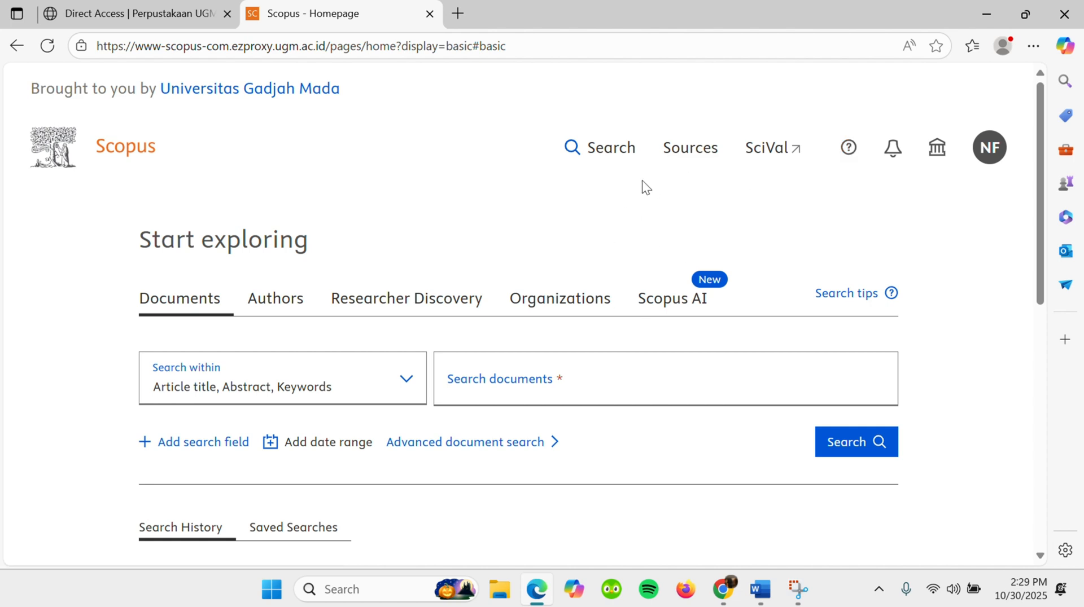
- Go to the Scopus document search and set it to search within Article title, Abstract, Keywords
left_click(614, 155)
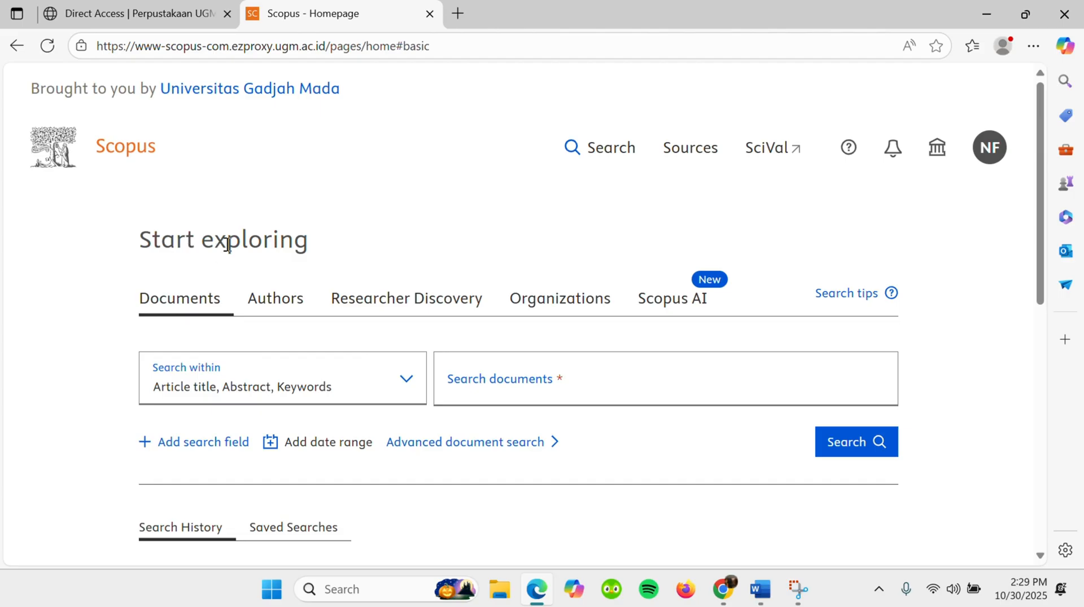
scroll(330, 283, "down", 2)
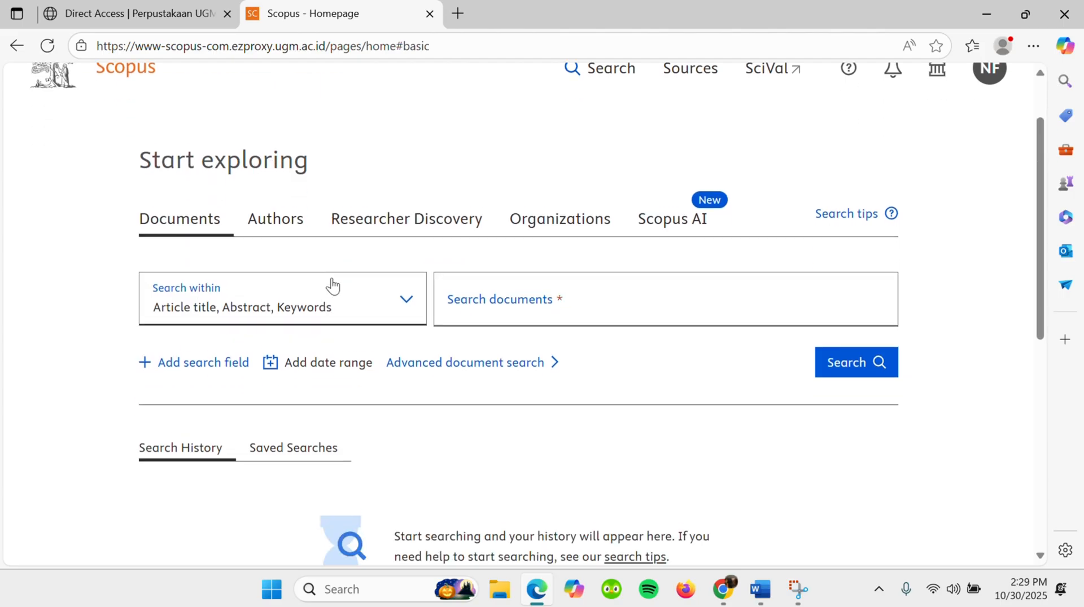
scroll(332, 285, "down", 1)
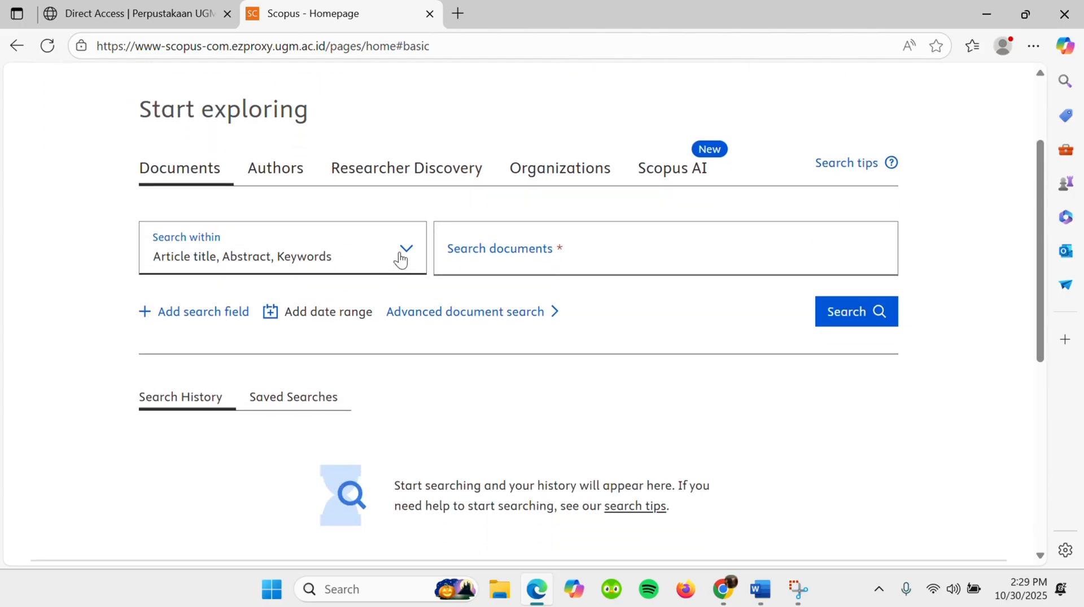
left_click(403, 250)
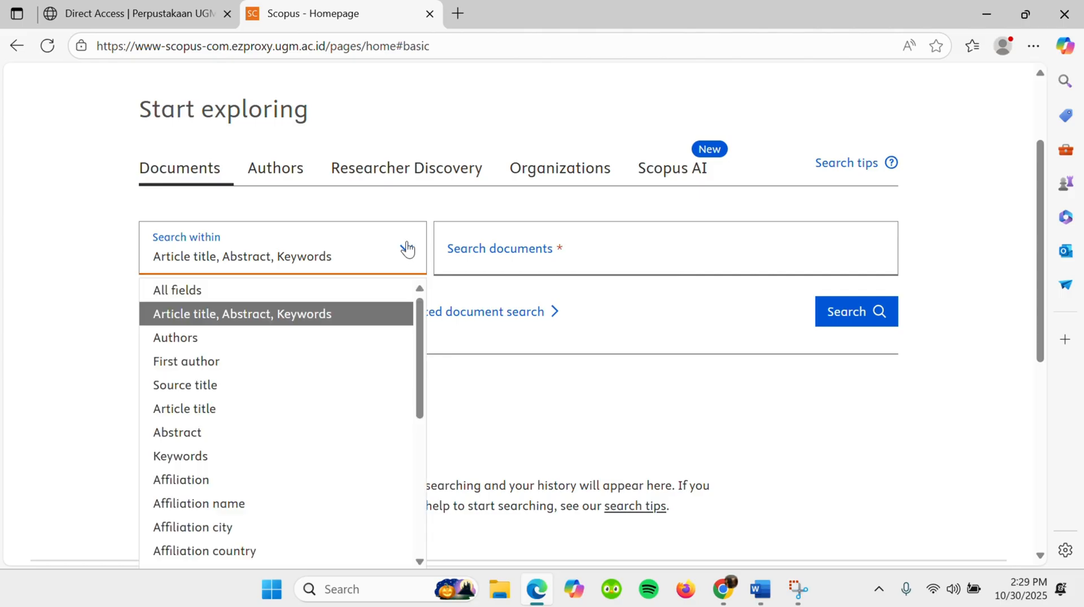
left_click(329, 315)
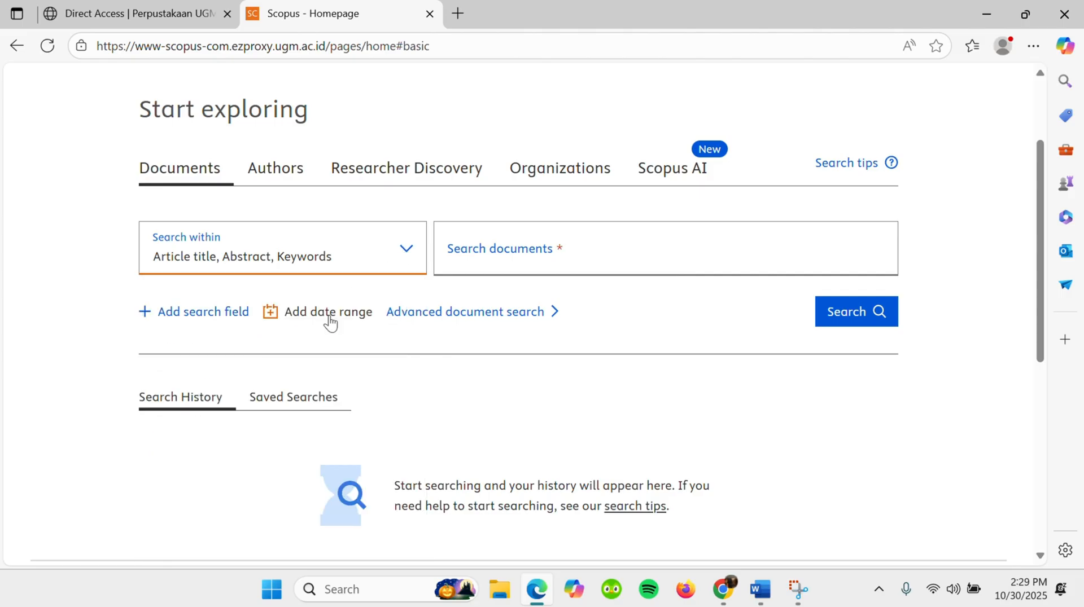
- Search the Scopus documents for 'health information', enclosing the phrase in single quotes
left_click(511, 247)
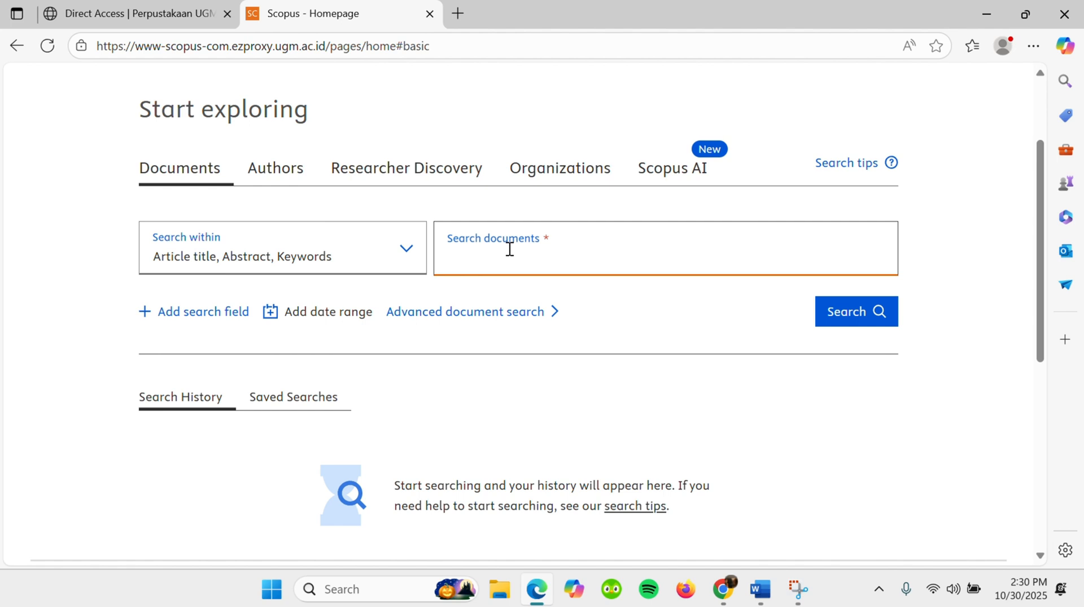
type("health ")
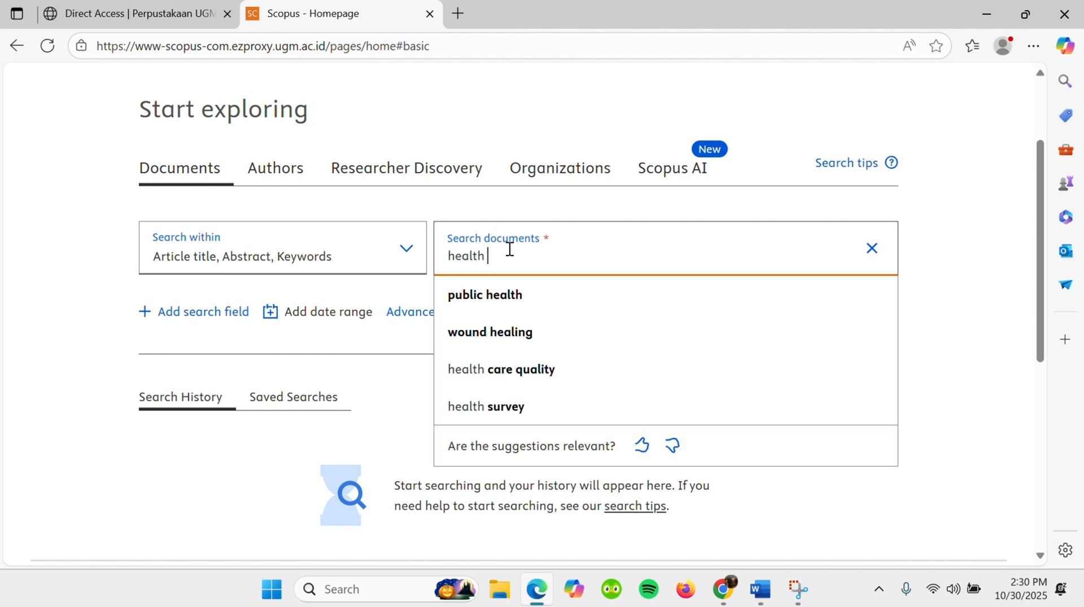
type("inform")
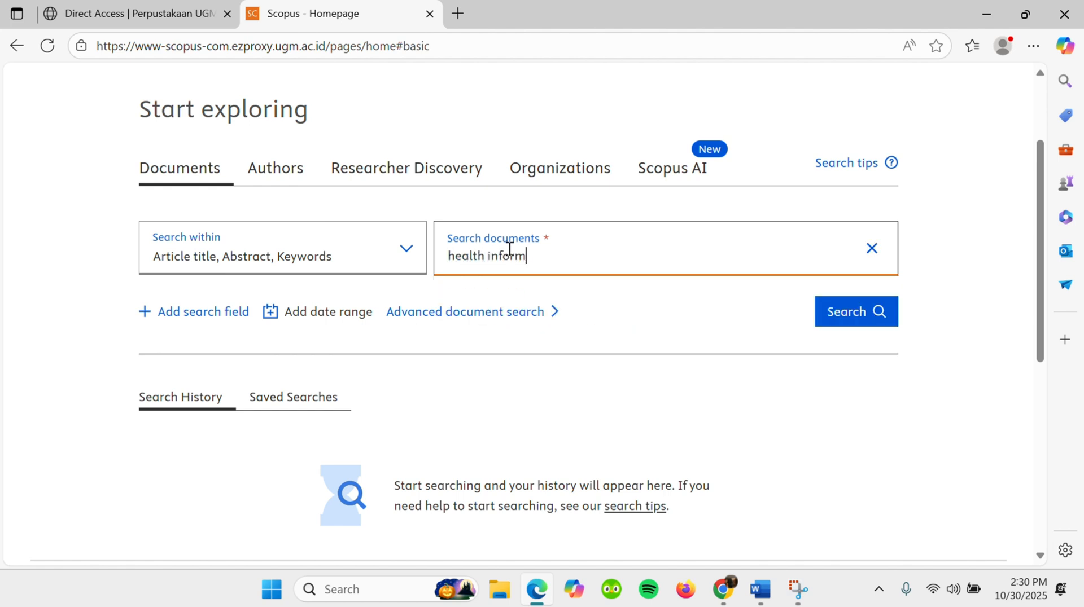
type("ation")
type("\"")
left_click(450, 256)
type("'")
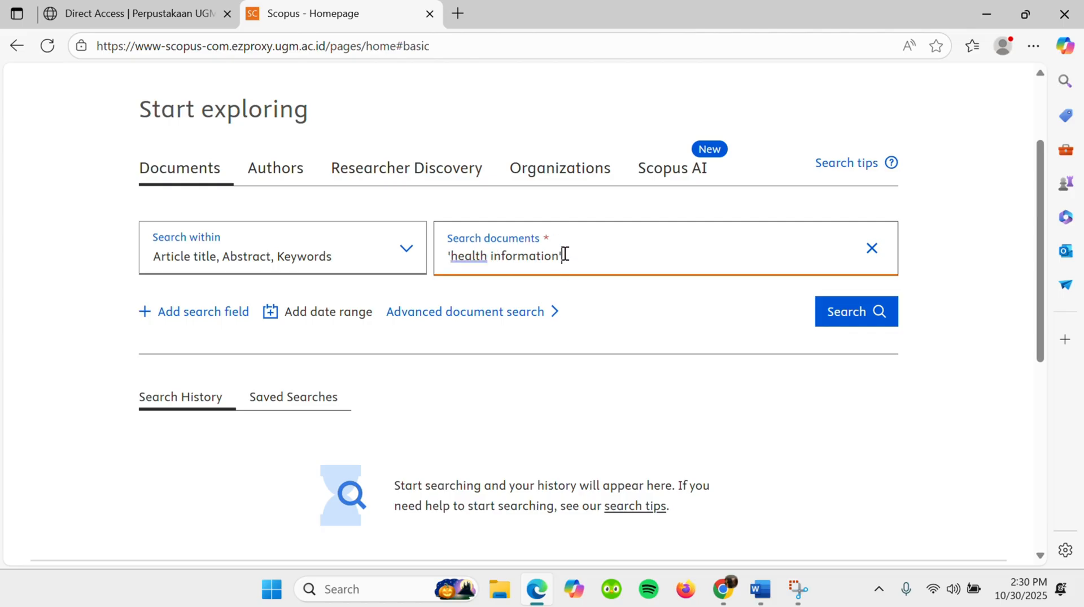
key("BackSpace")
left_click(844, 317)
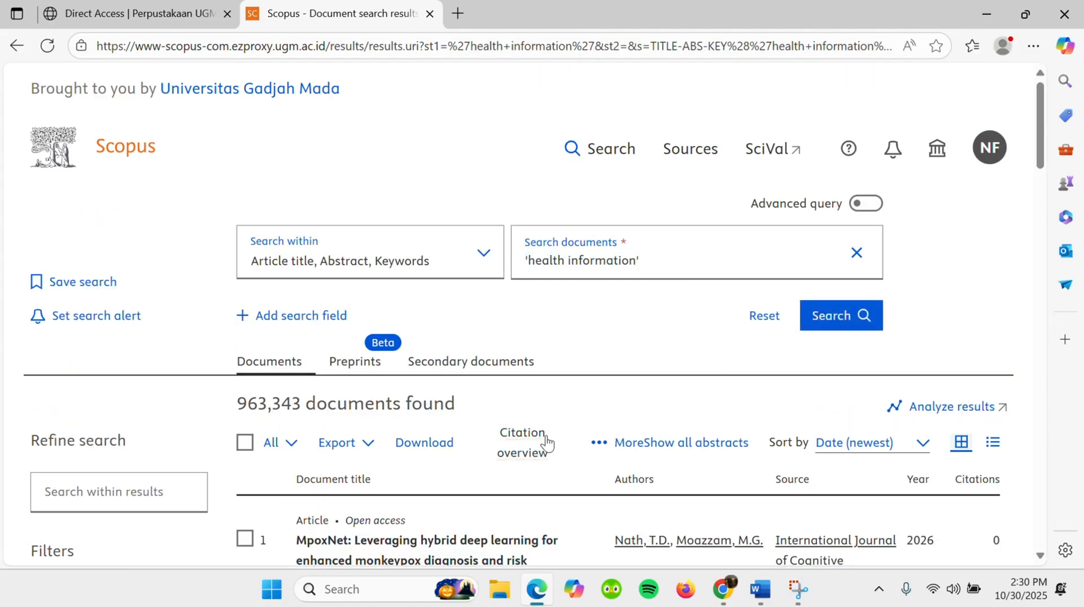
- Start a RIS export of the search results and set the document range to 1–2000
scroll(546, 443, "down", 1)
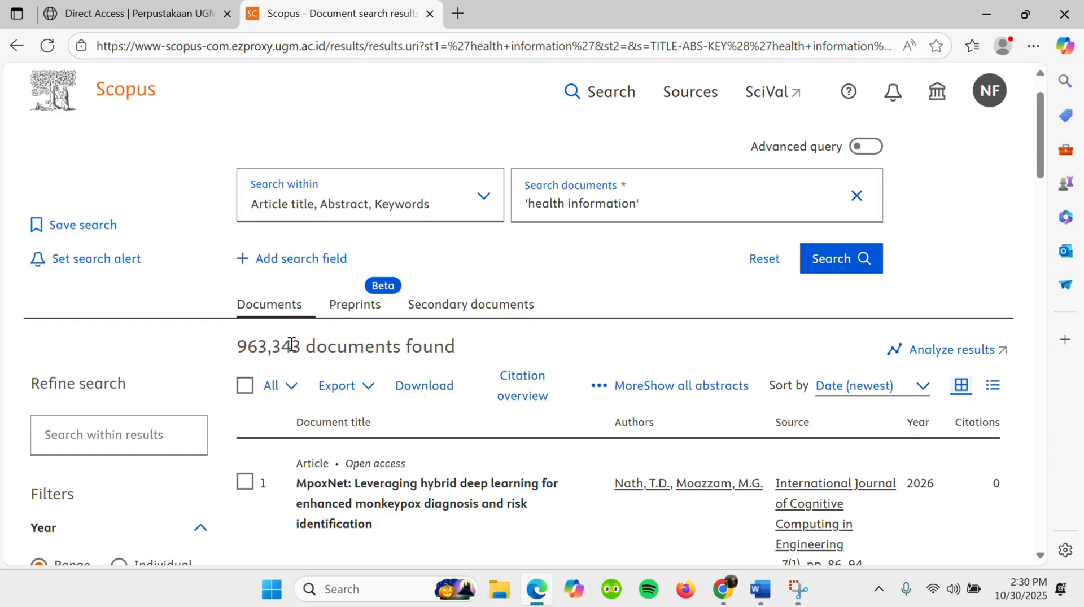
scroll(450, 360, "down", 3)
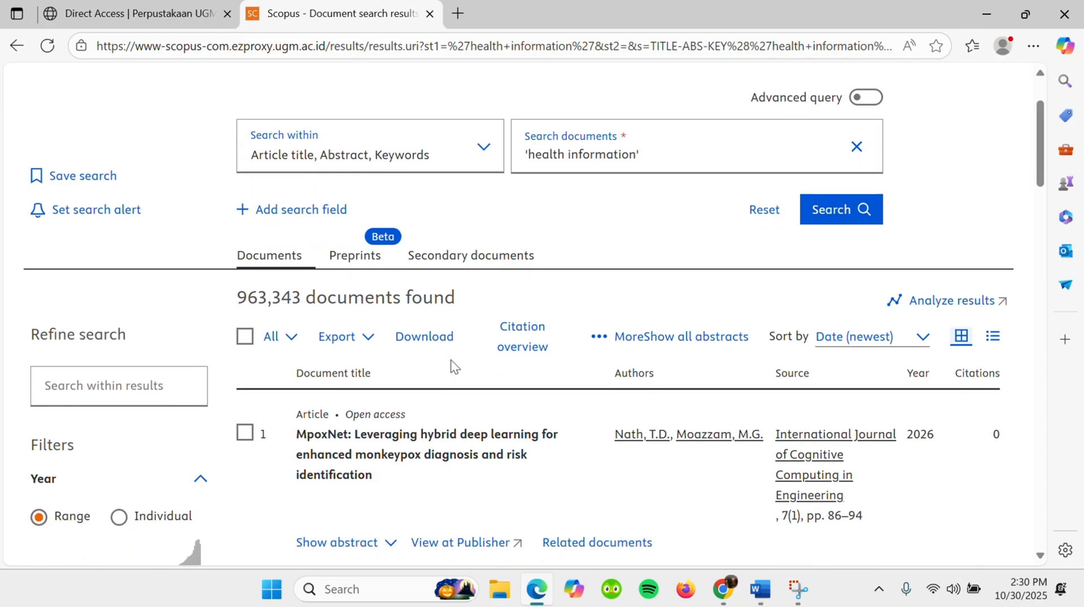
scroll(450, 360, "up", 1)
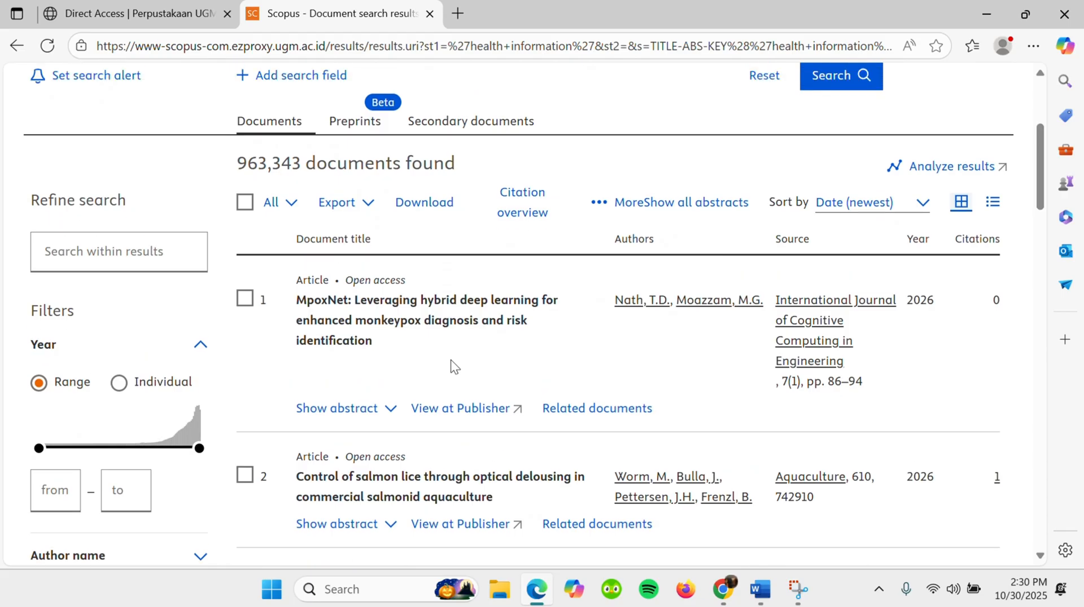
left_click(341, 249)
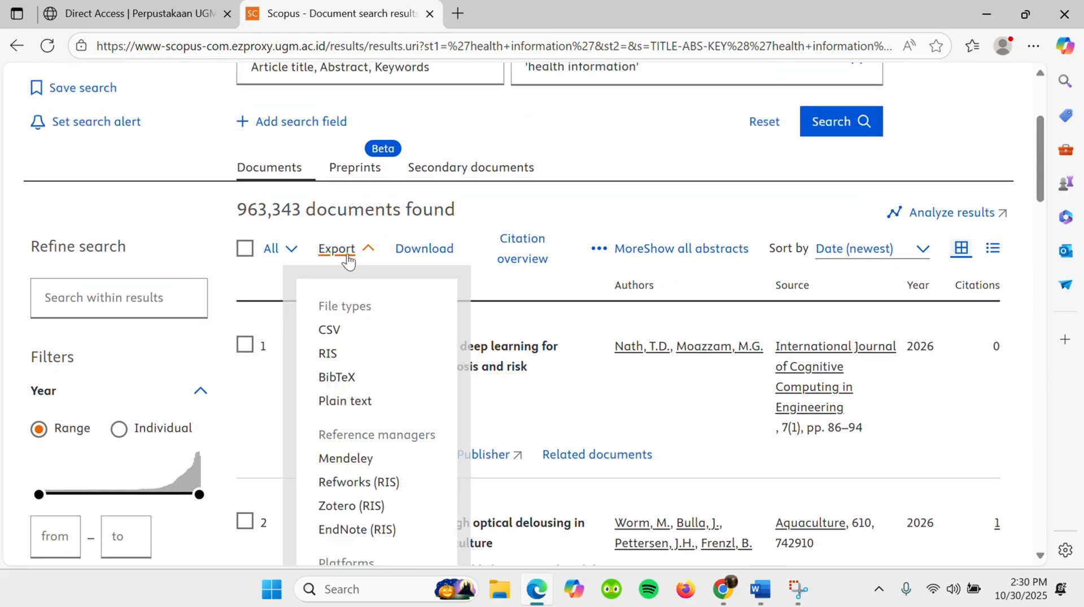
left_click(328, 356)
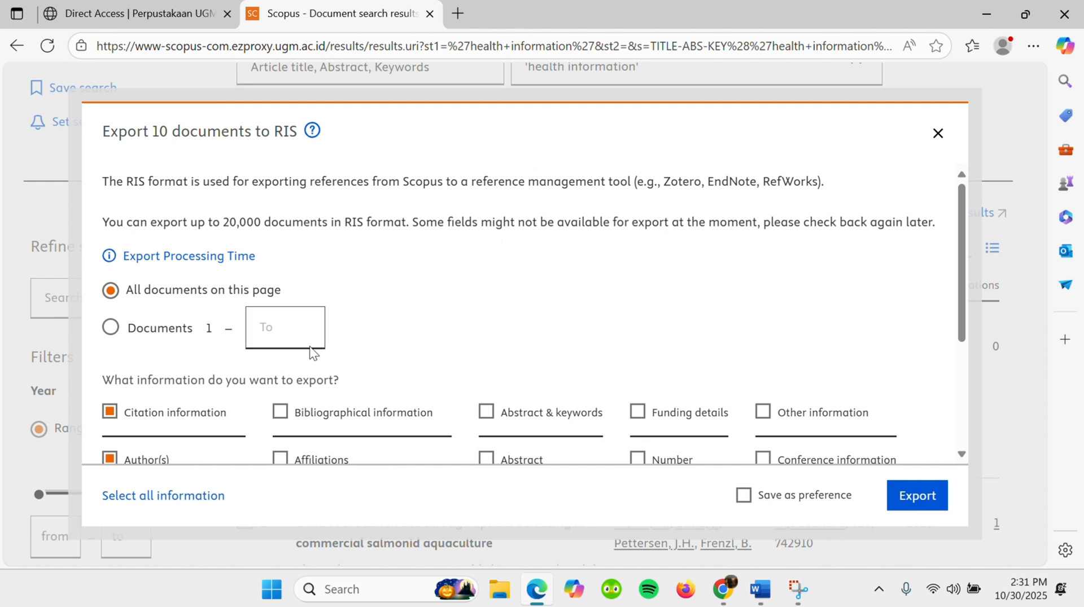
left_click(111, 329)
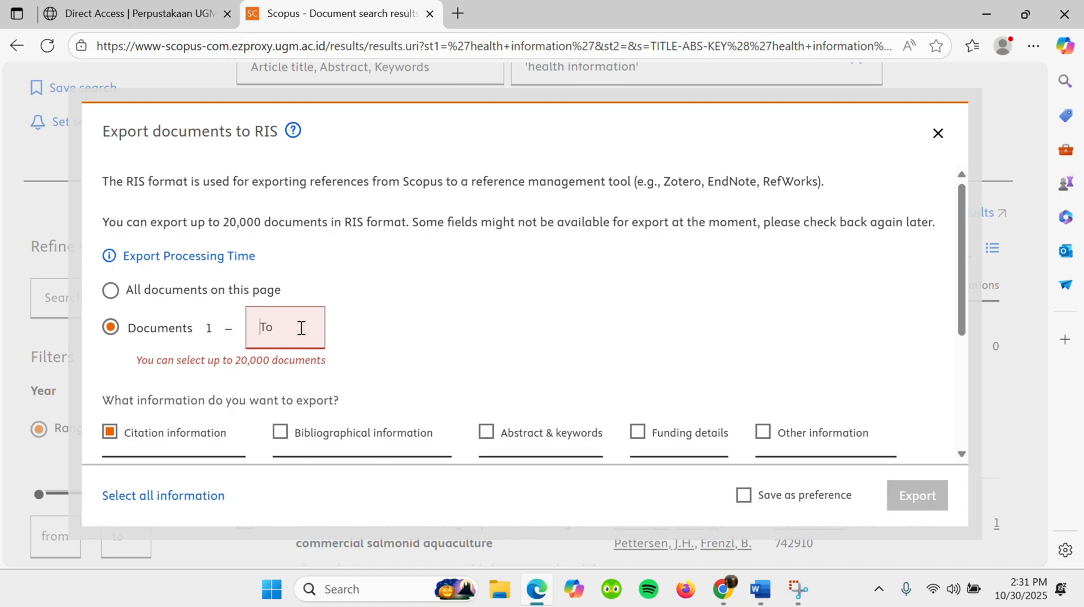
type("2000")
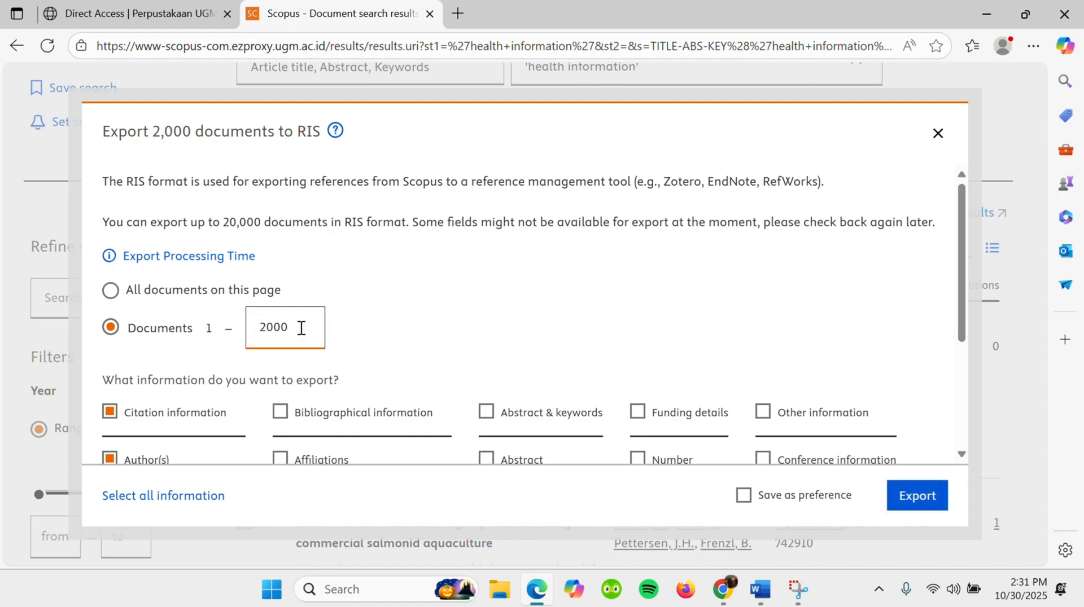
- Include all Bibliographical information and Abstract & keywords fields alongside the citation information and export the RIS file
scroll(360, 347, "down", 1)
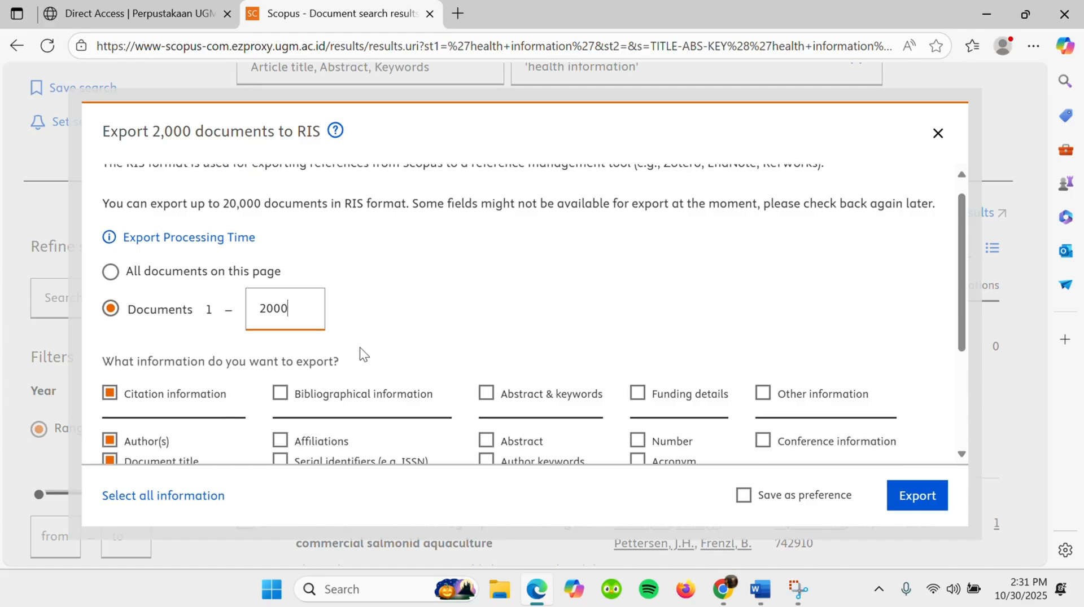
scroll(360, 347, "down", 1)
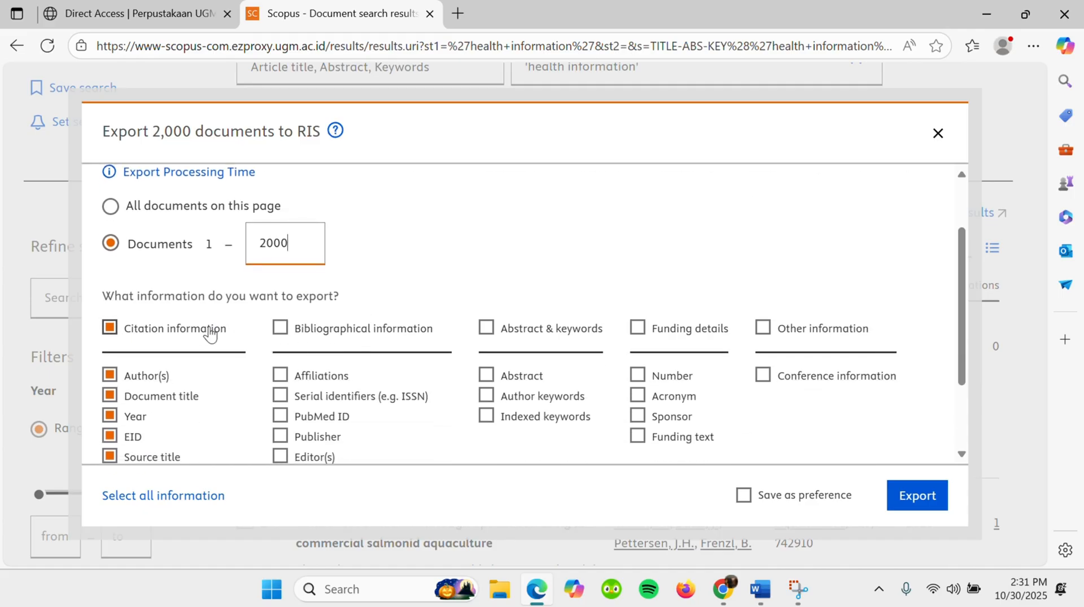
left_click(282, 329)
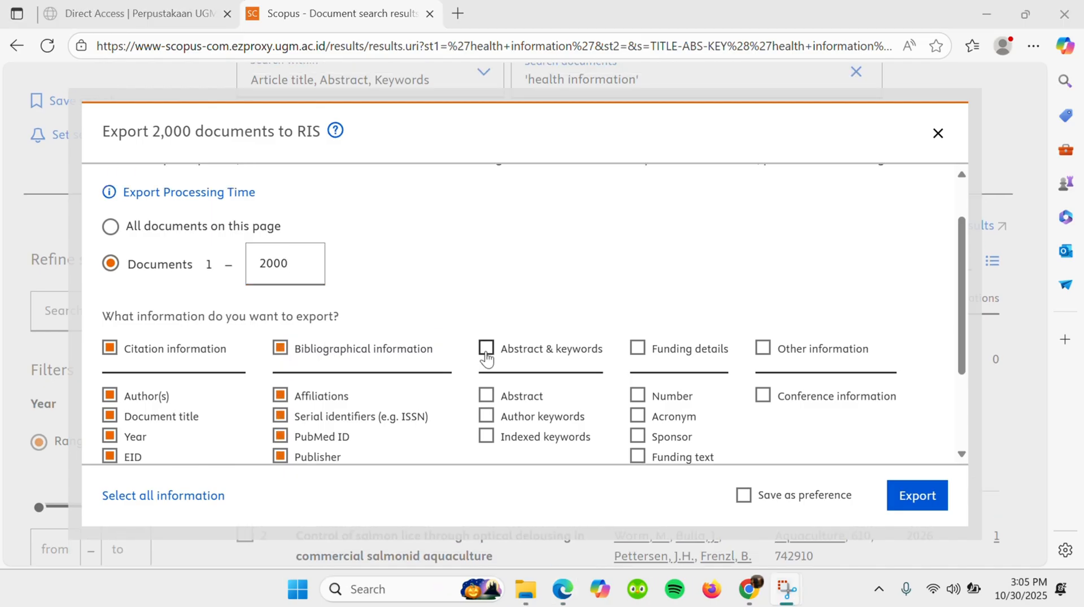
left_click(486, 351)
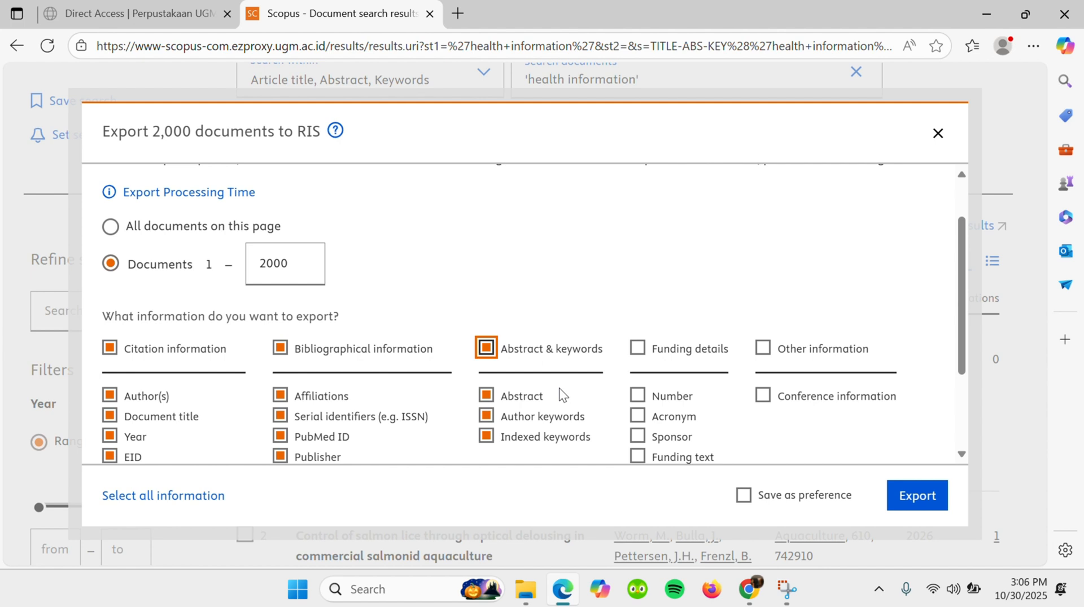
left_click(930, 501)
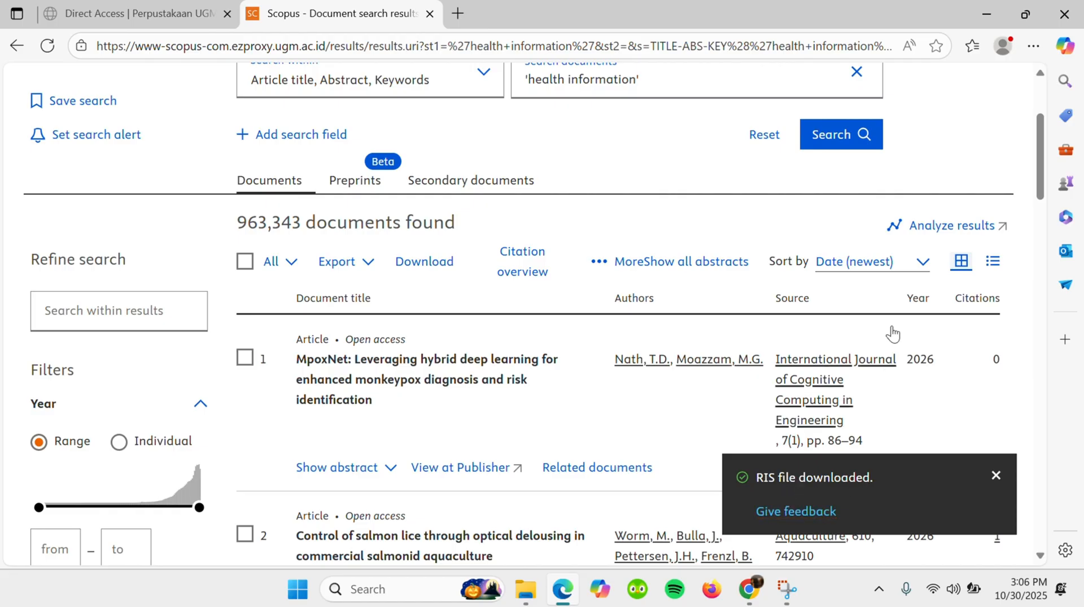
- Check the browser's downloads, switch to File Explorer and select the exported Scopus RIS file in the Downloads folder
left_click(1036, 45)
left_click(830, 276)
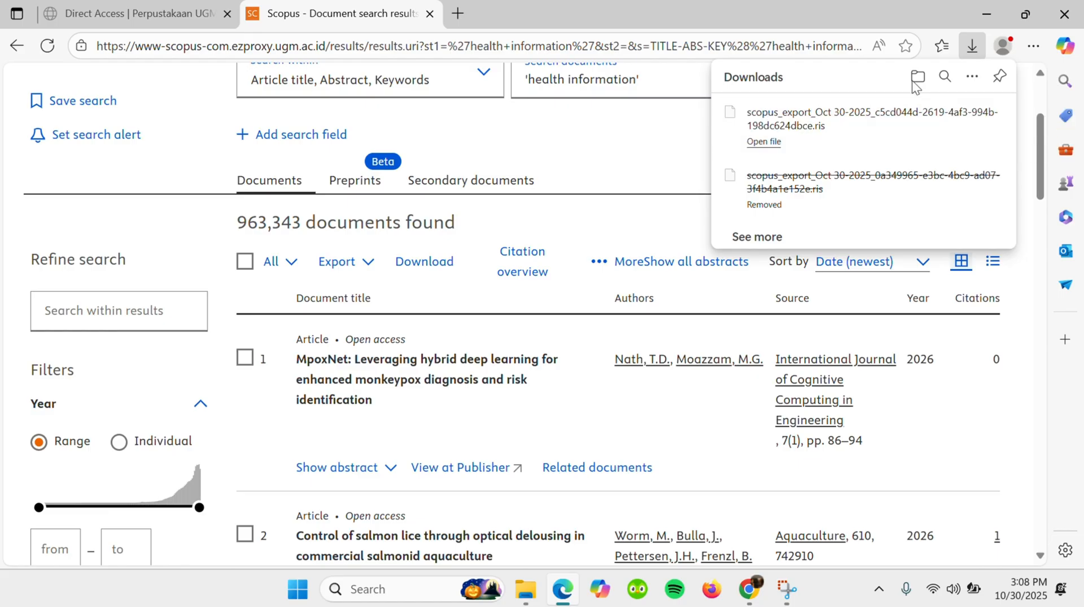
left_click(975, 17)
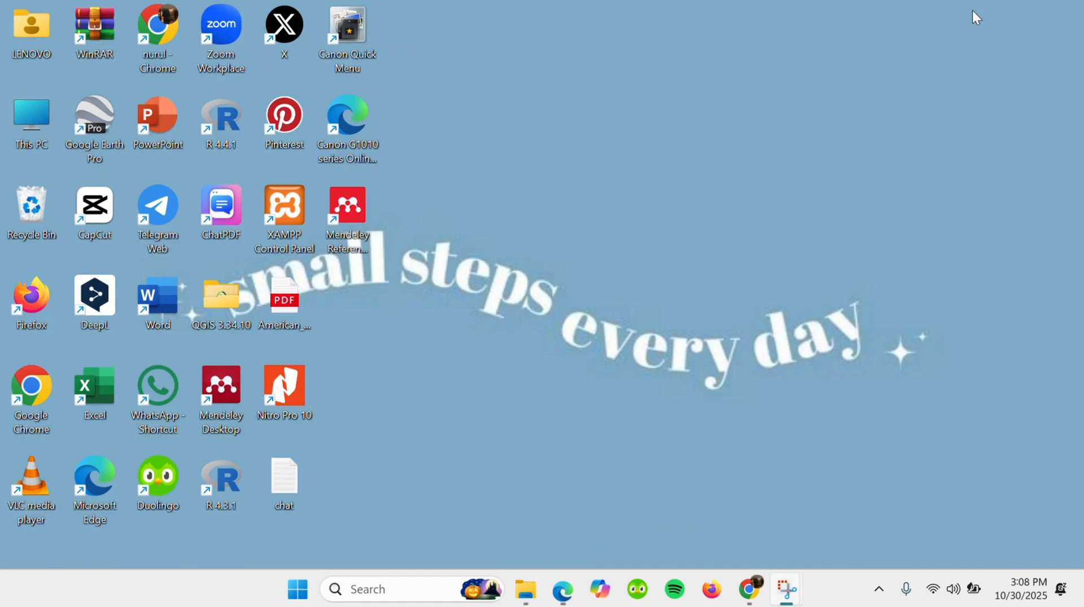
left_click(525, 592)
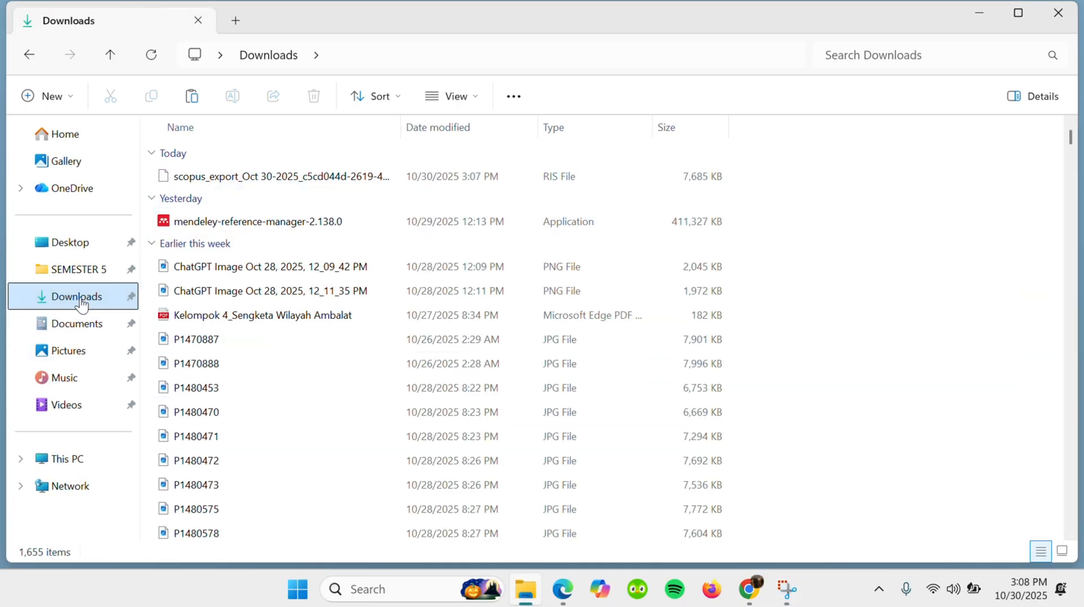
left_click(283, 176)
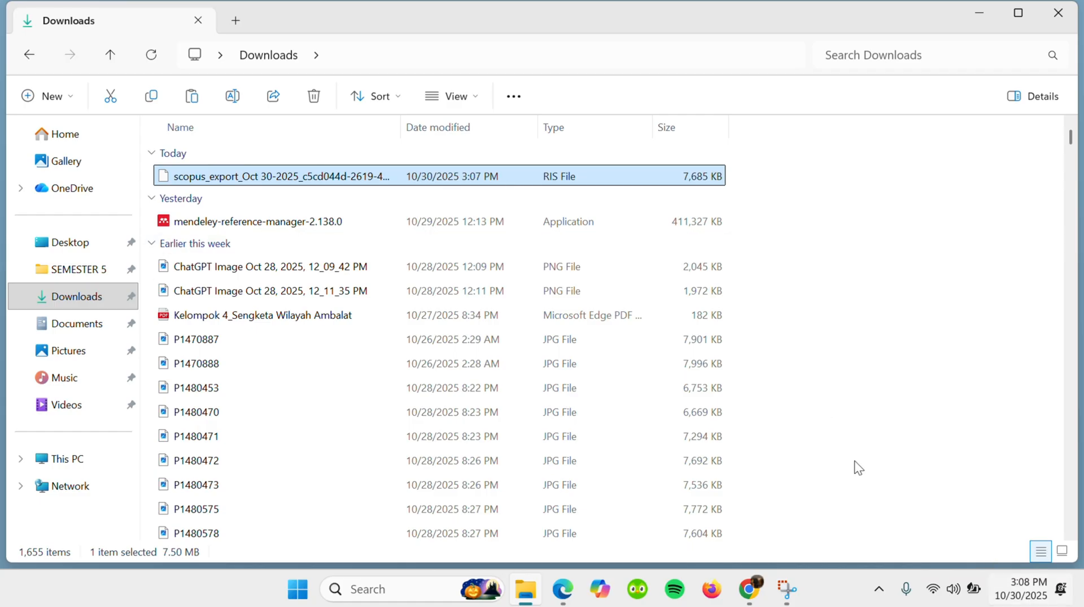
- Switch to Mendeley Reference Manager and import the exported Scopus RIS file from the Downloads folder as a library
left_click(983, 11)
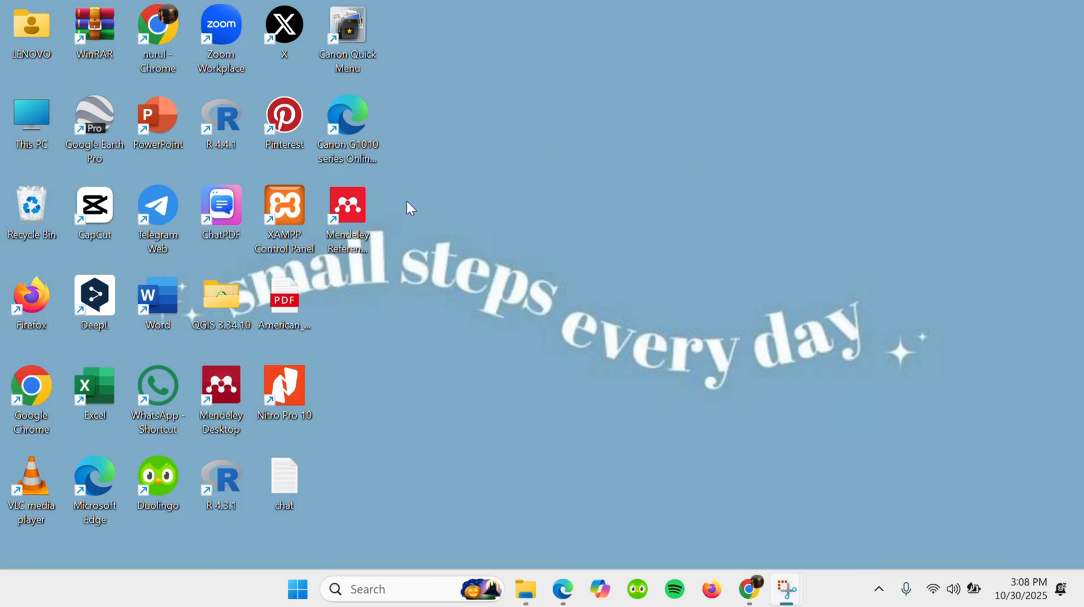
double_click(352, 210)
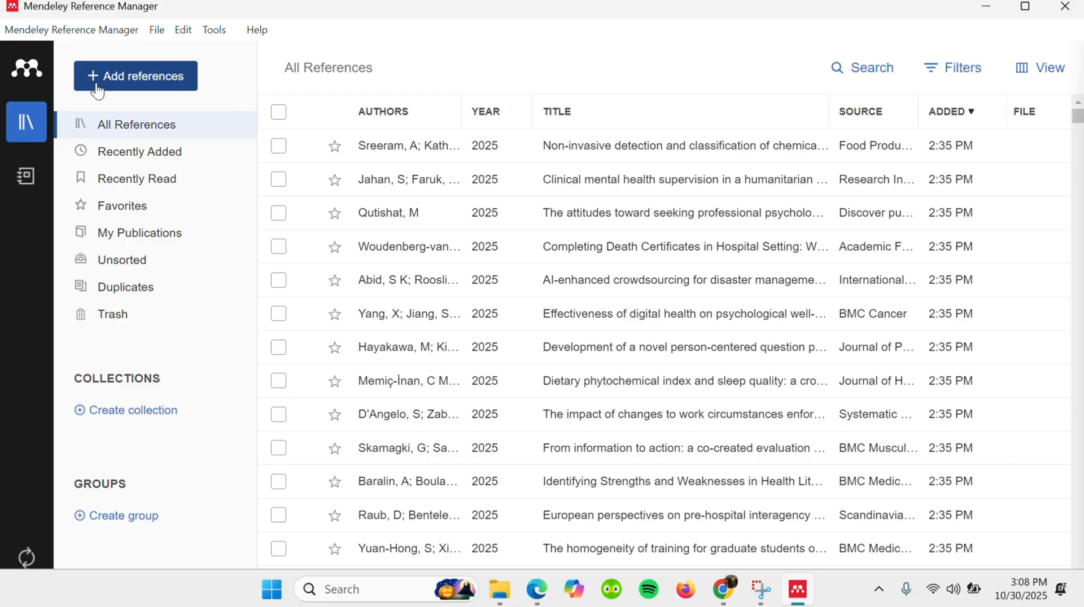
left_click(163, 83)
mouse_move(214, 210)
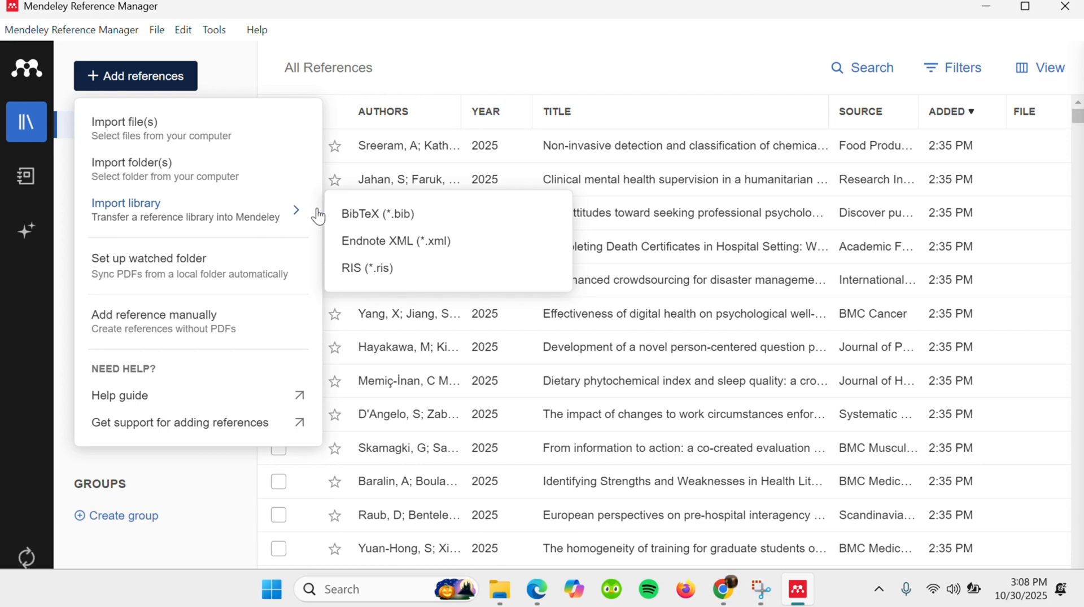
left_click(381, 275)
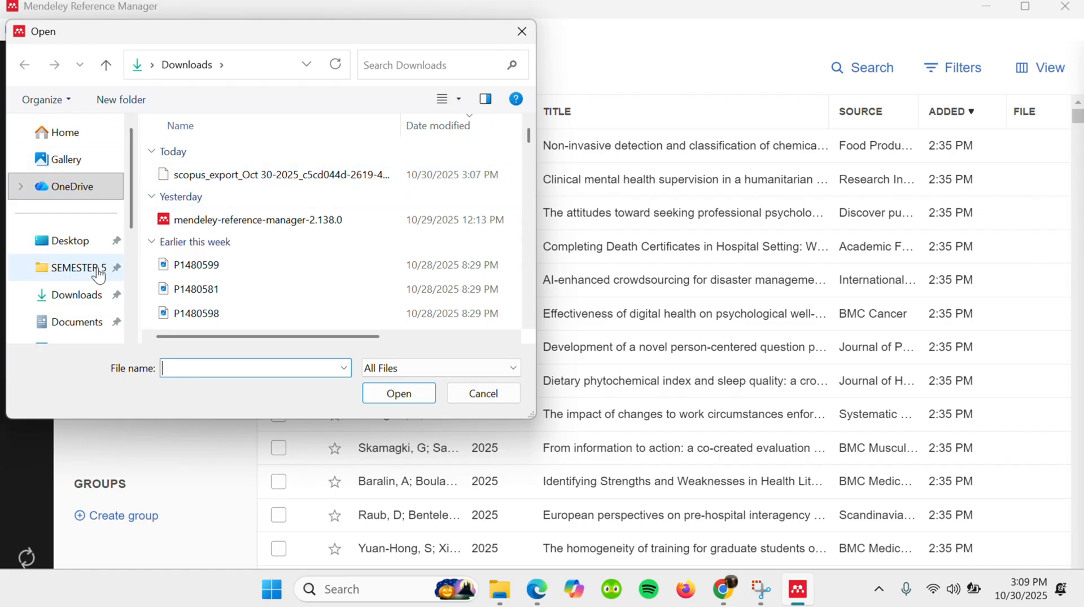
left_click(78, 298)
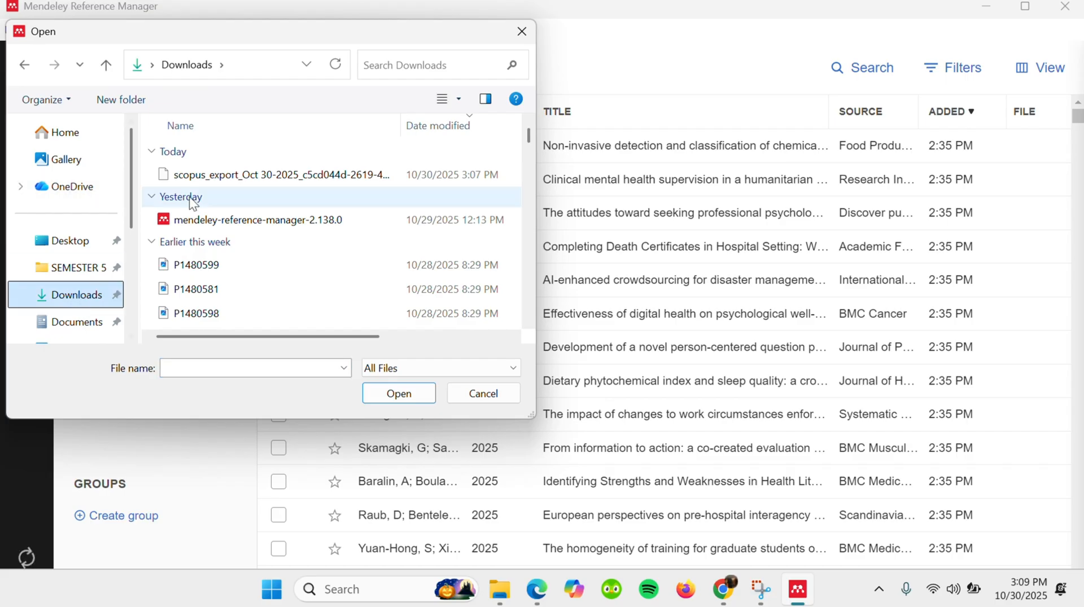
left_click(227, 176)
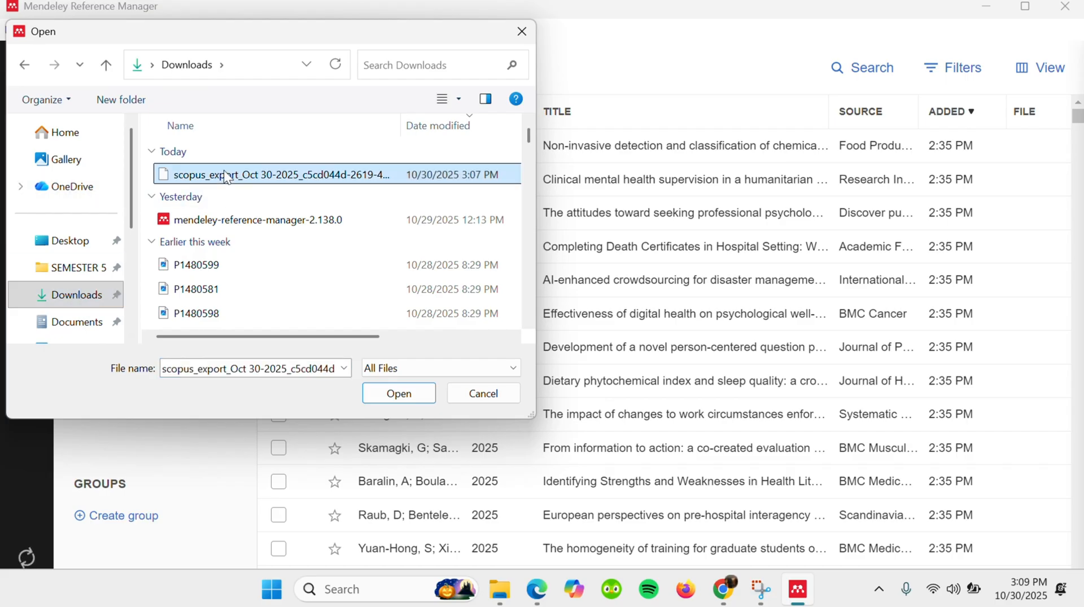
left_click(424, 394)
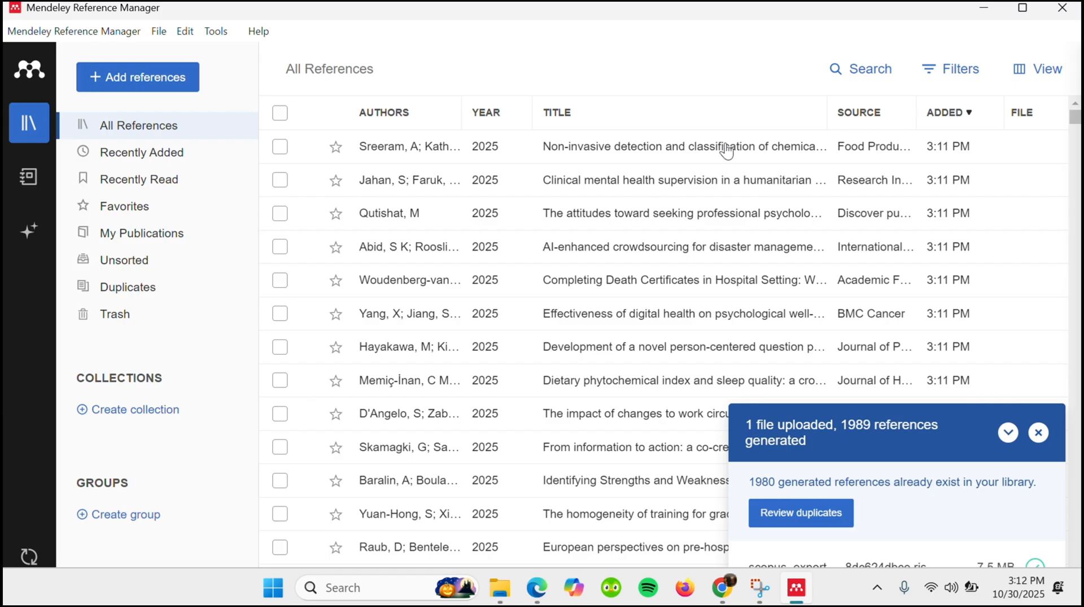
- Switch to Word, create a blank document and show the referencing tools
left_click(974, 7)
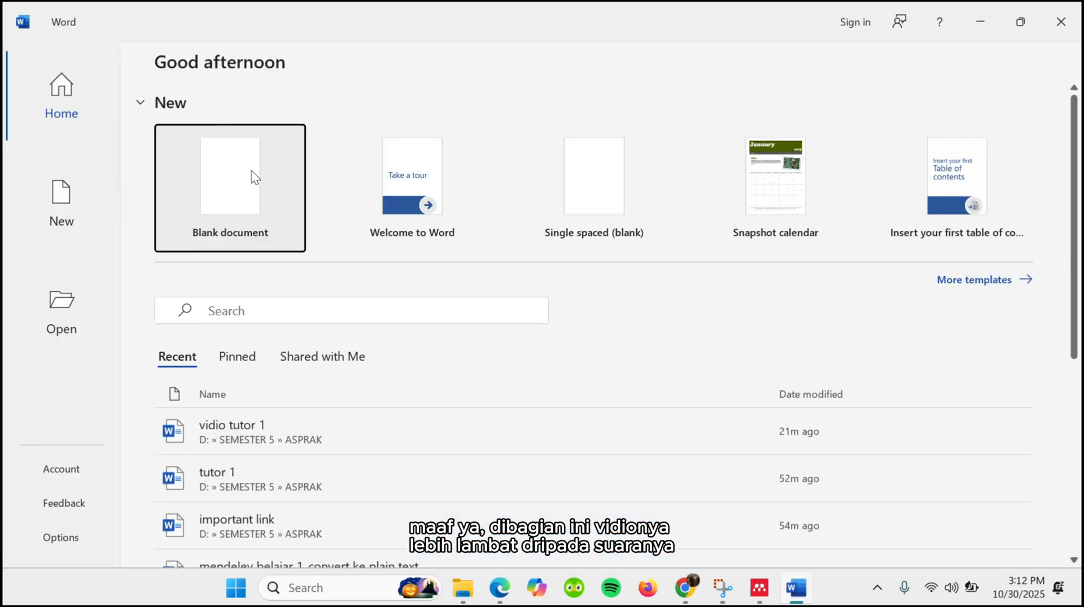
left_click(237, 189)
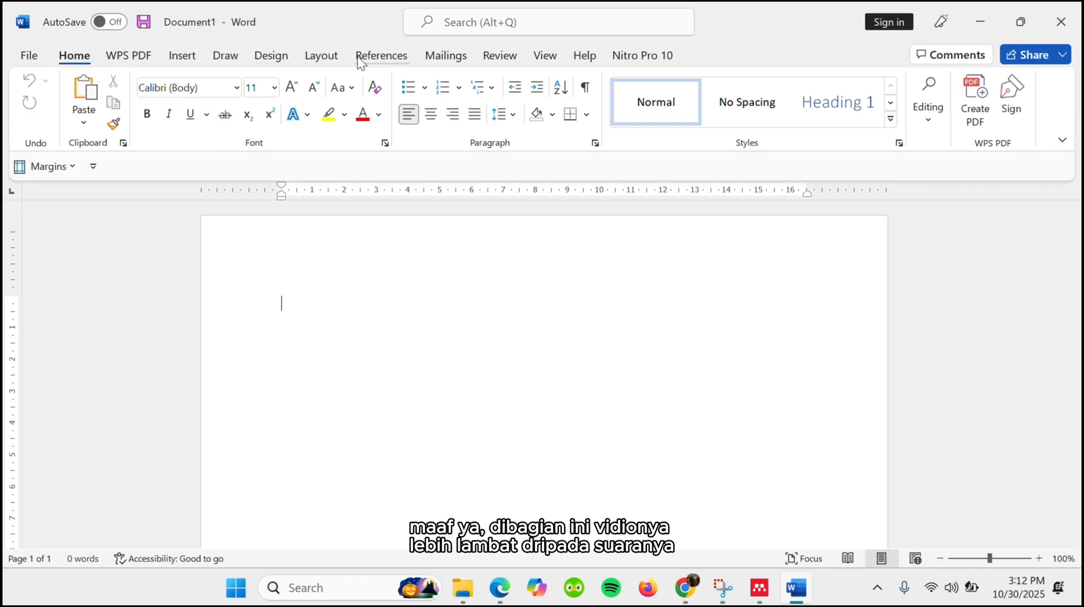
left_click(176, 65)
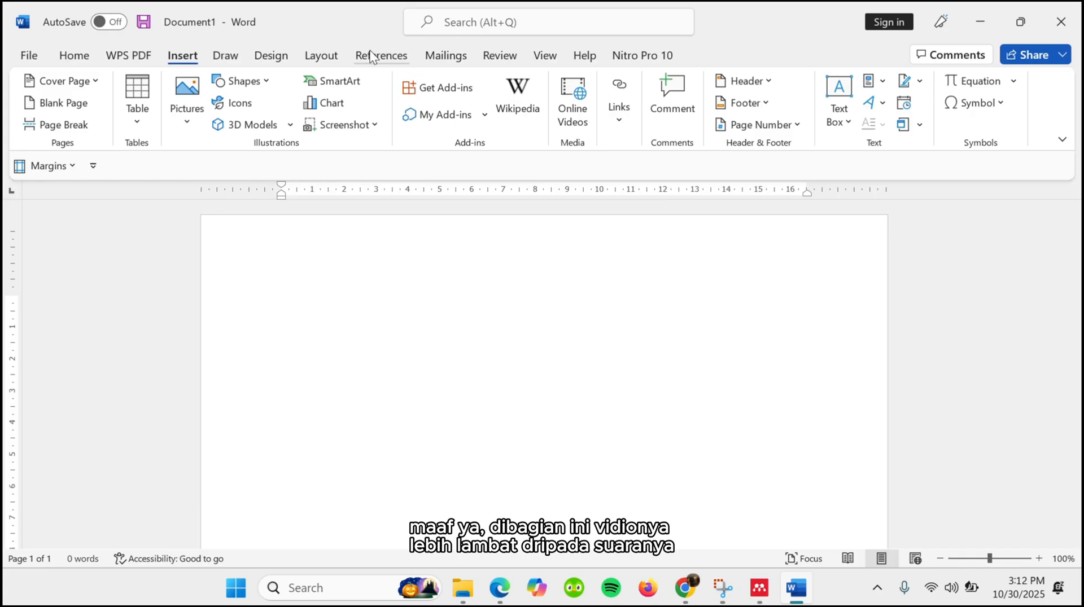
left_click(389, 57)
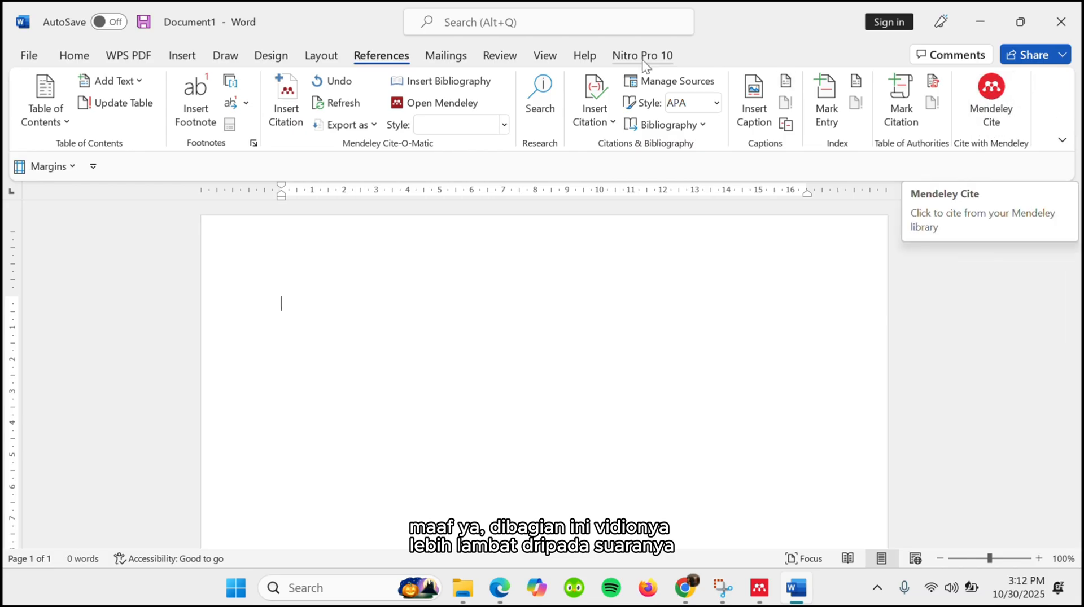
- Search the Office Add-ins store for 'Mendeley'
left_click(186, 57)
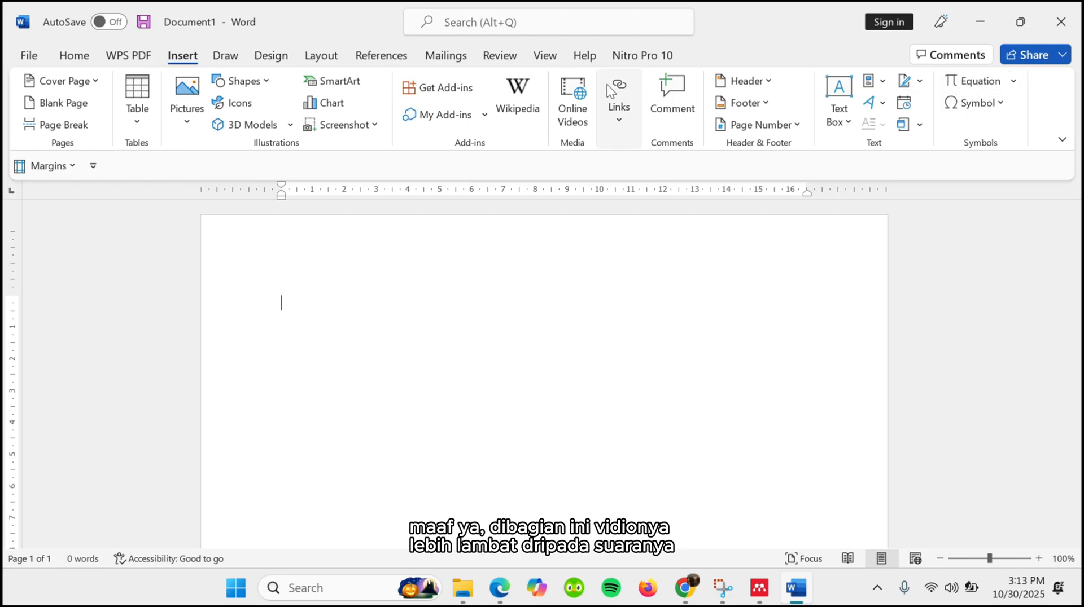
left_click(433, 87)
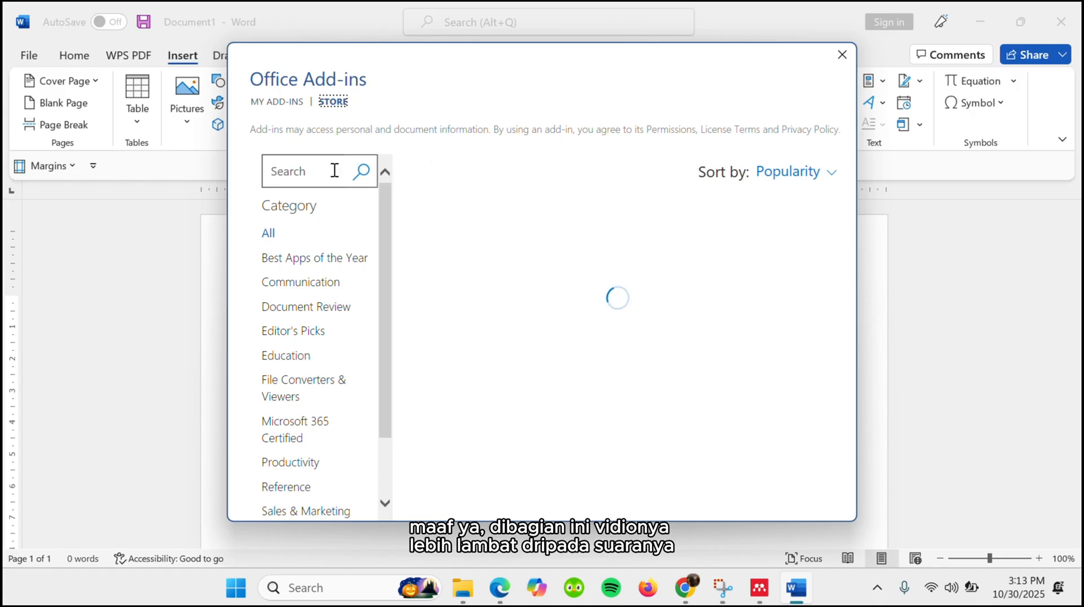
left_click(296, 175)
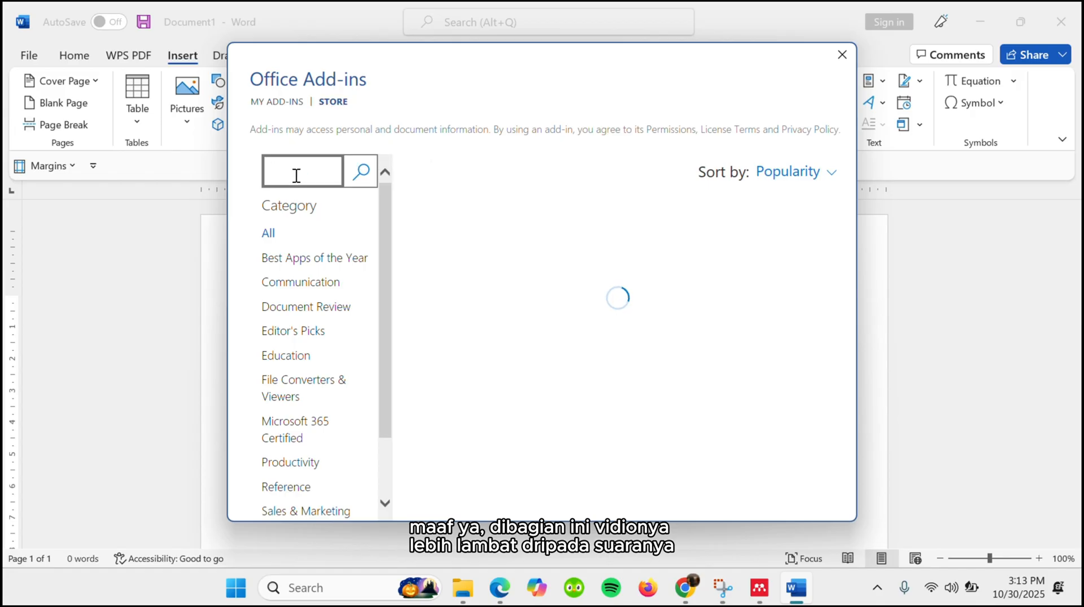
type("Mend")
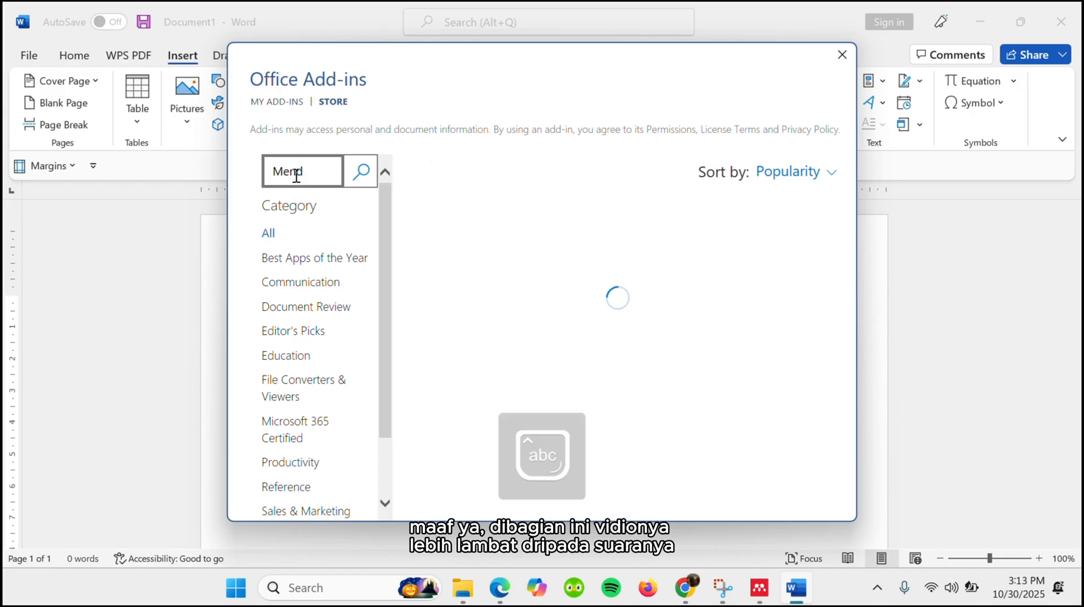
type("eley")
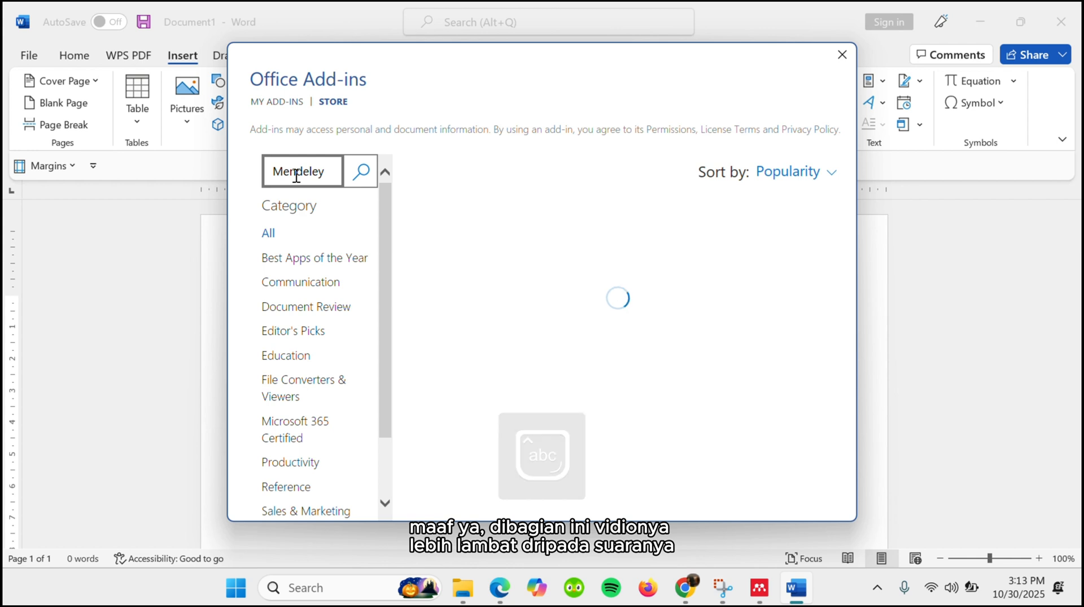
key("Return")
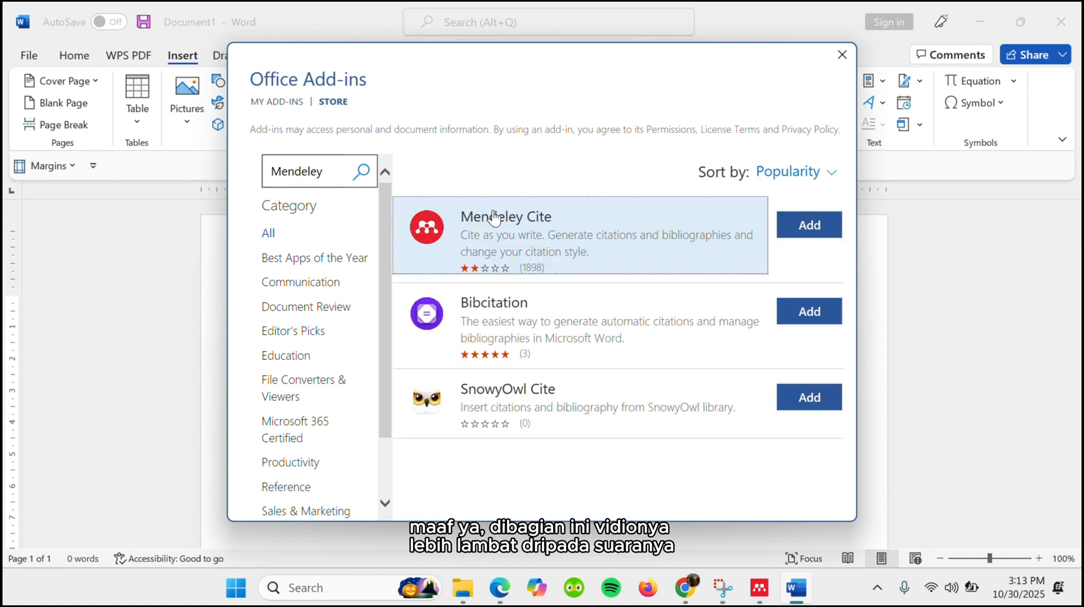
- Add Mendeley Cite to Word, accepting its license terms, dismiss the introduction and open the add-in beside the document
left_click(804, 225)
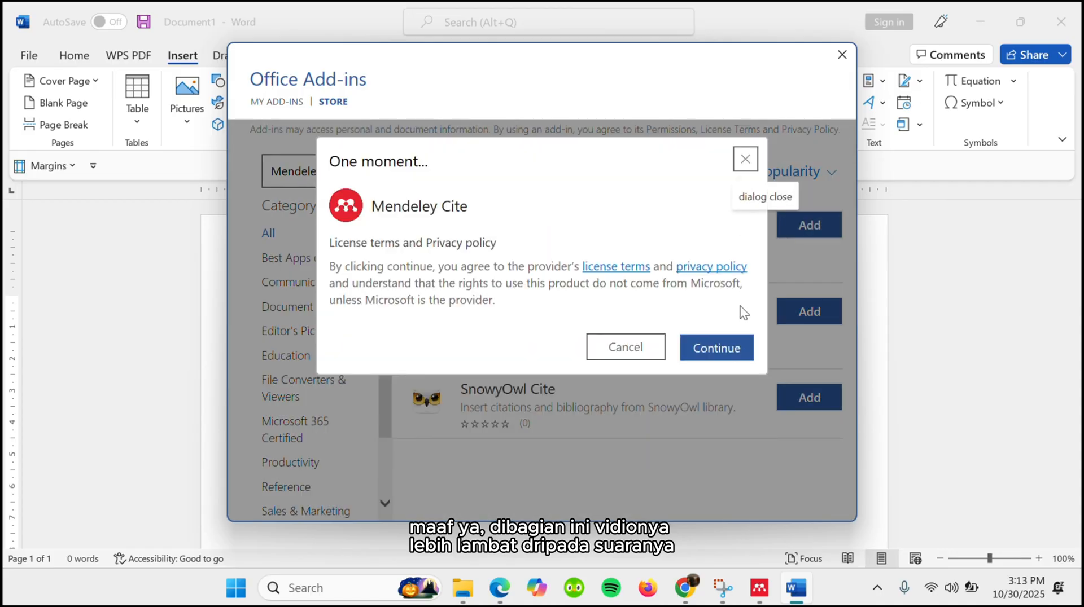
left_click(717, 347)
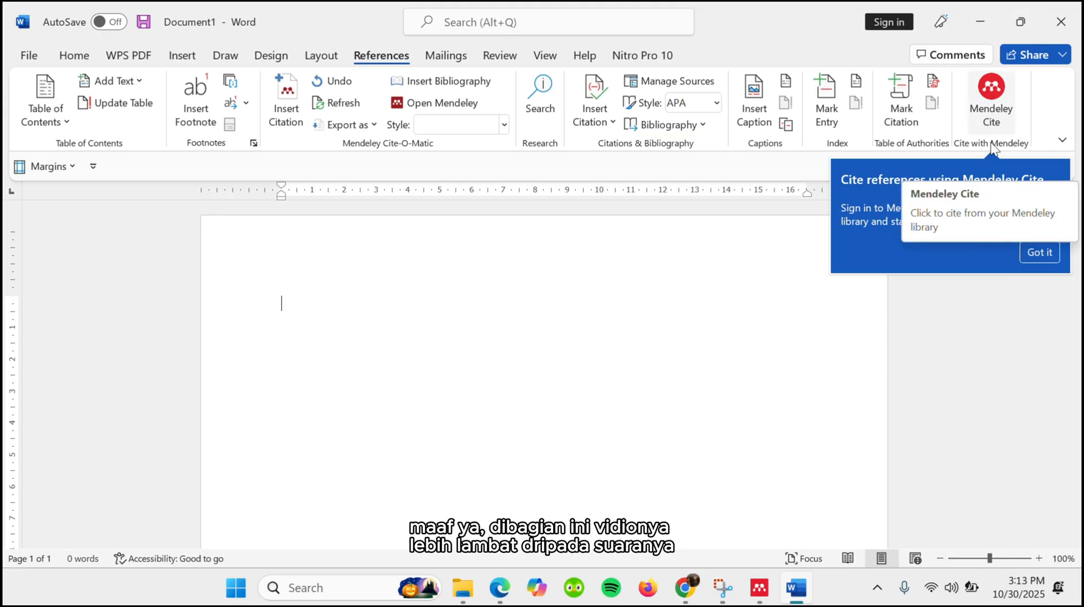
left_click(1042, 254)
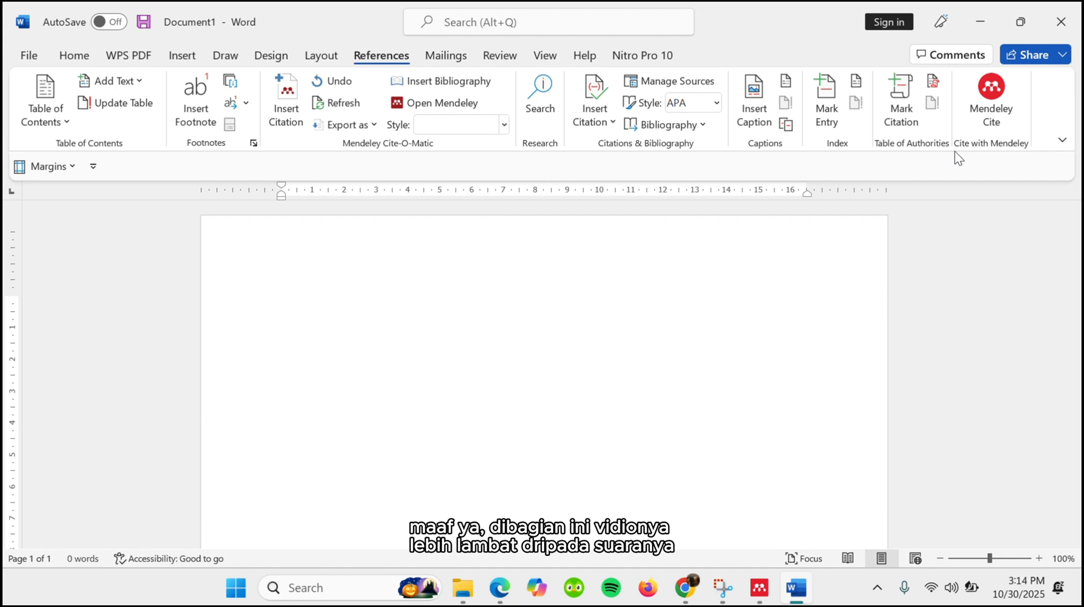
left_click(998, 106)
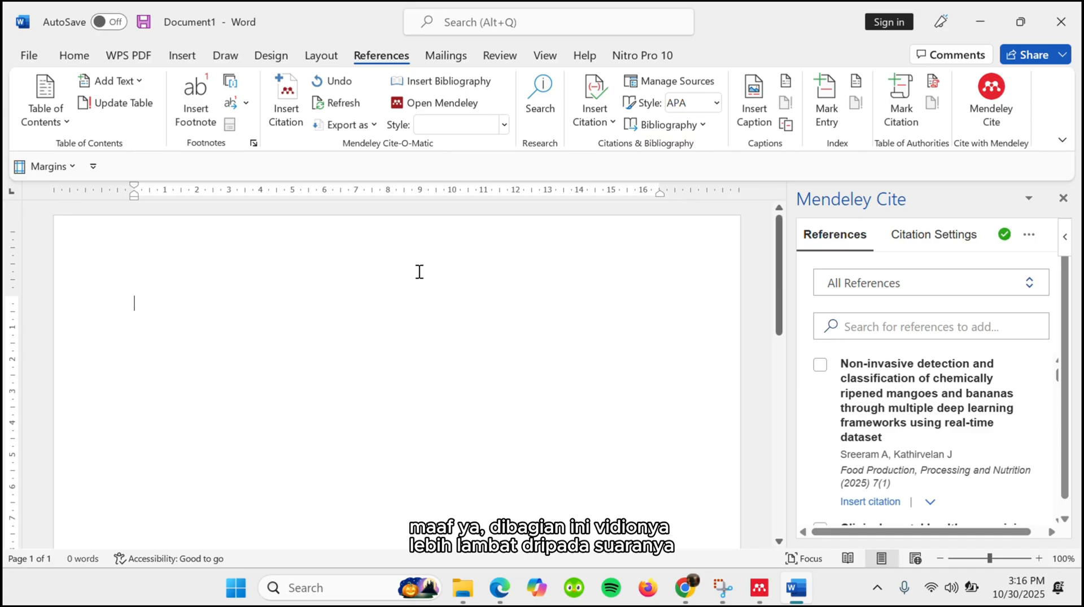
- Write 'SITASI: (Nama , Tahun)' as the first line of the document
key("Caps_Lock")
type("SITASI:")
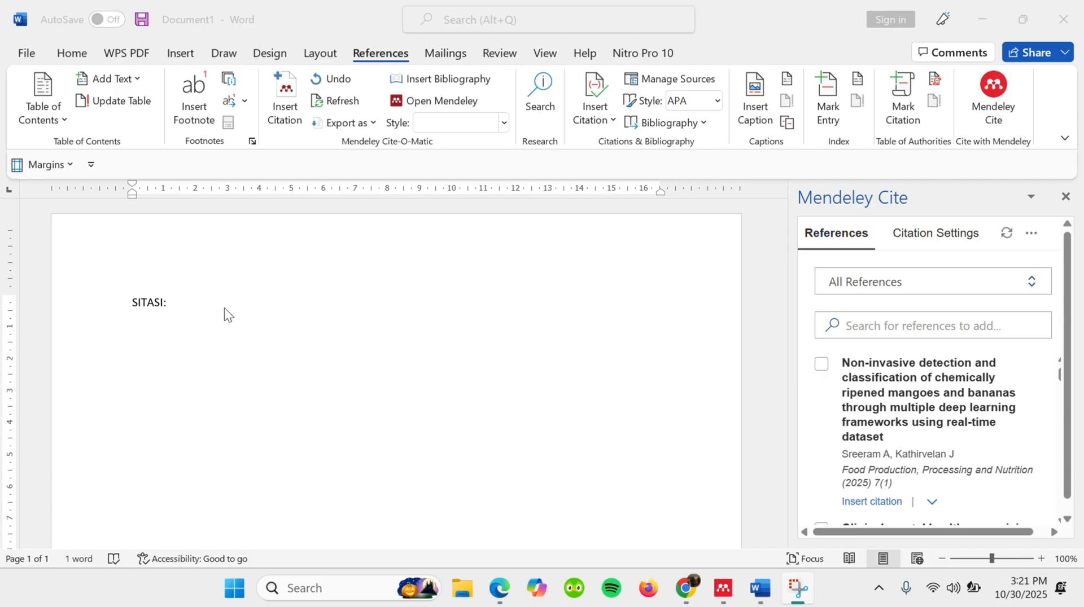
left_click(207, 312)
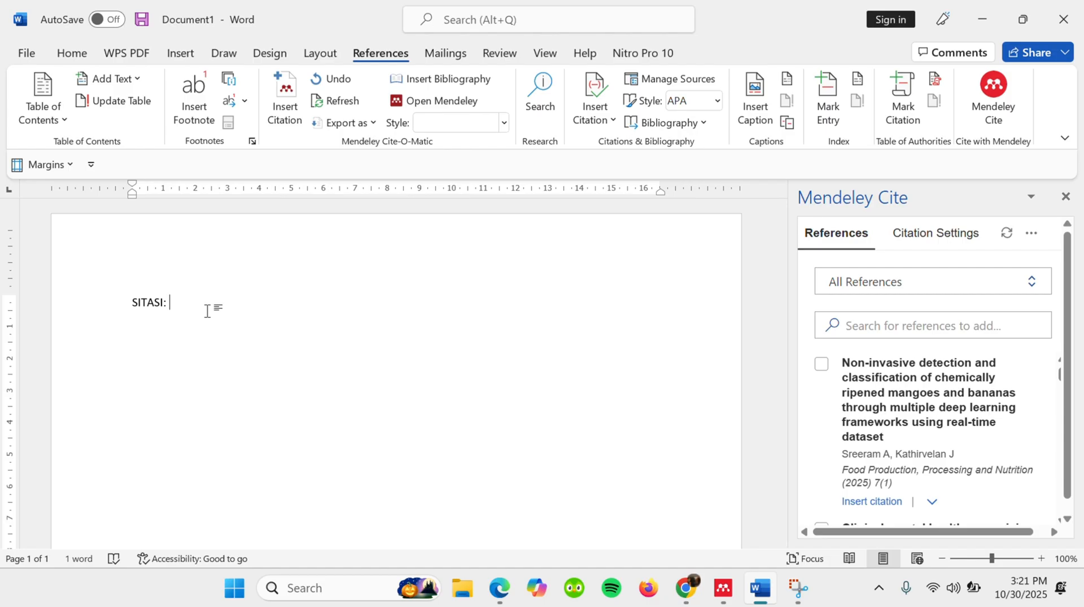
type("(")
key("Caps_Lock")
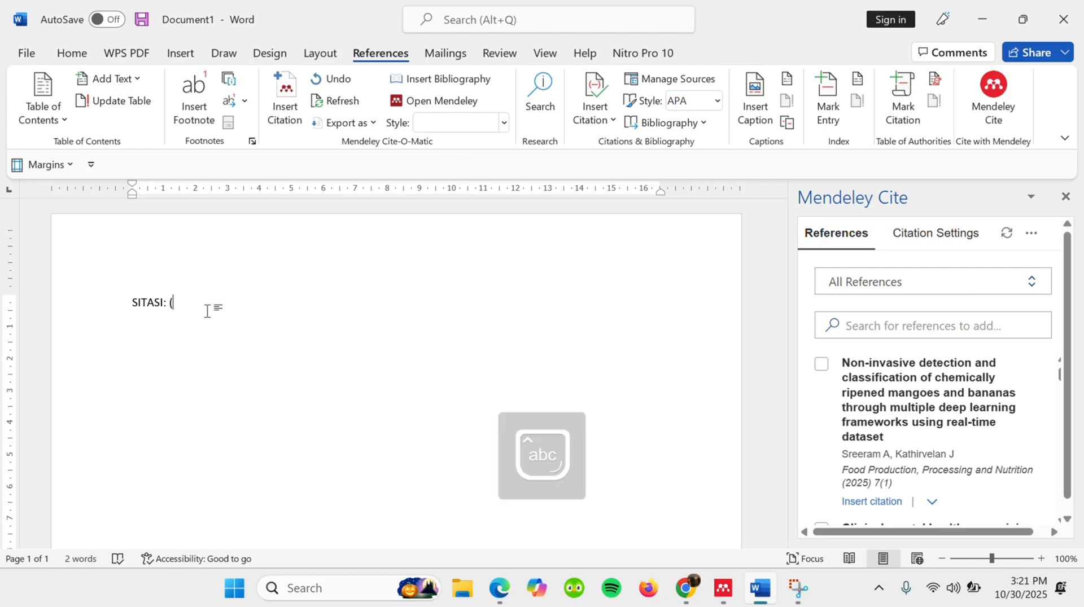
type("Nama ,")
key("Caps_Lock")
type("T")
key("Caps_Lock")
type("ahun)")
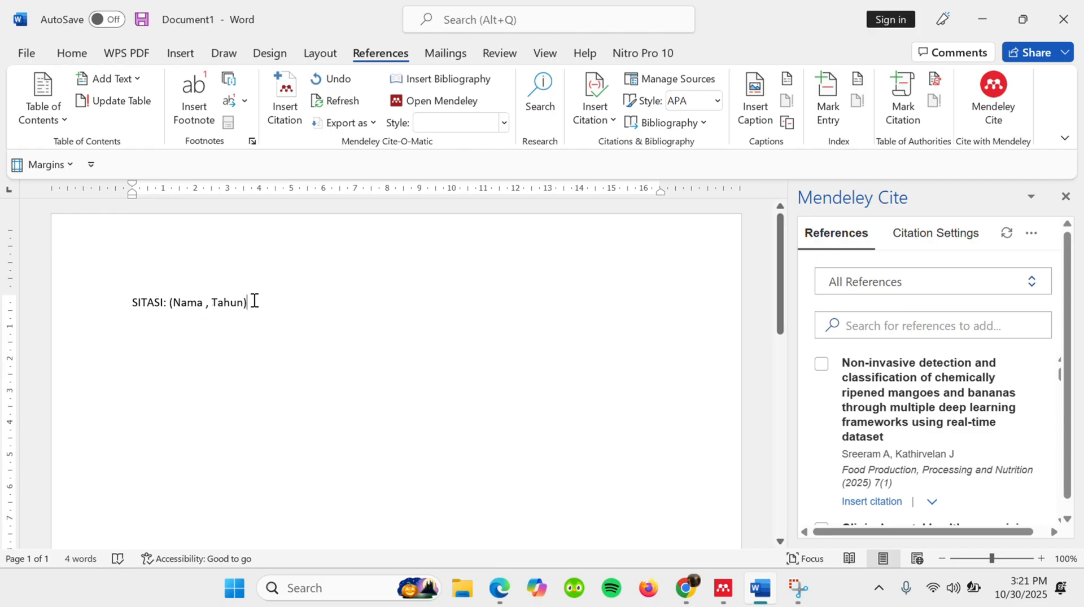
- Insert the Mendeley citation for the article on chemically ripened mangoes and bananas on a new line, followed by a period
key("Return")
scroll(831, 405, "down", 2)
scroll(831, 404, "down", 1)
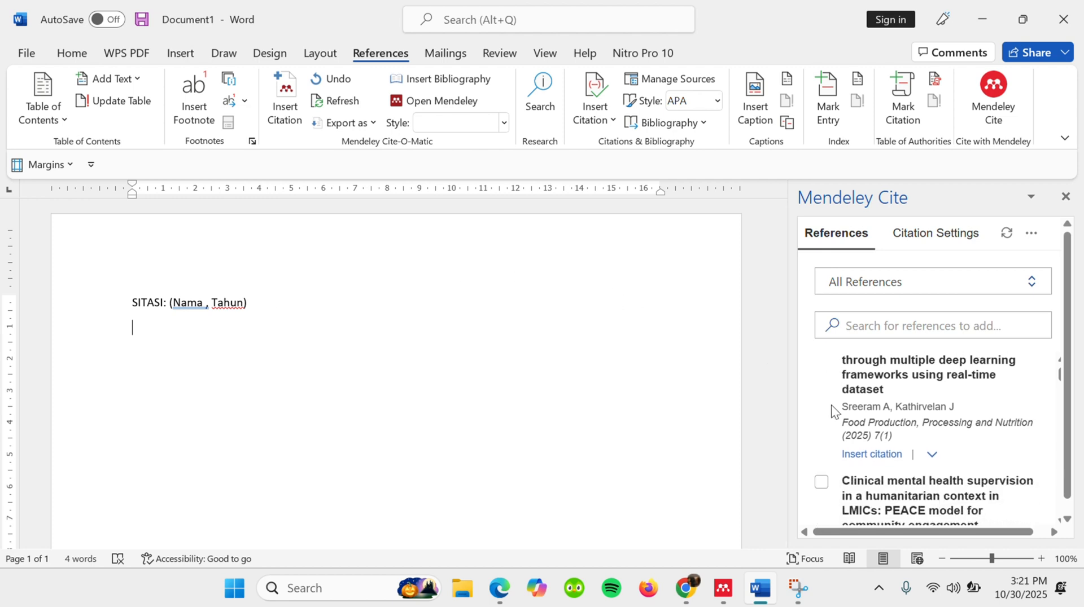
left_click(874, 452)
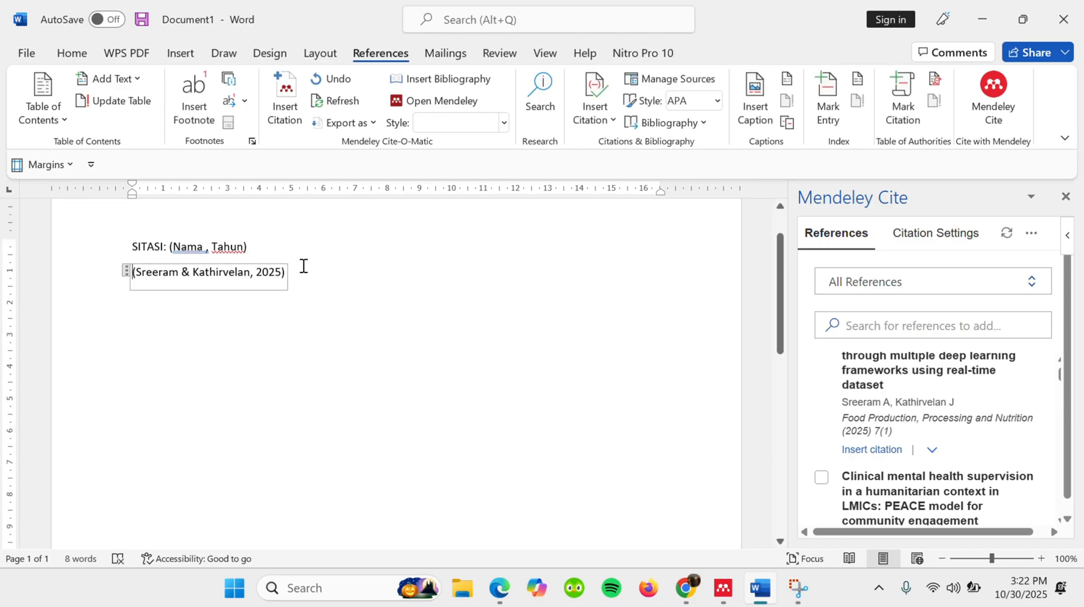
left_click(299, 273)
left_click(138, 272)
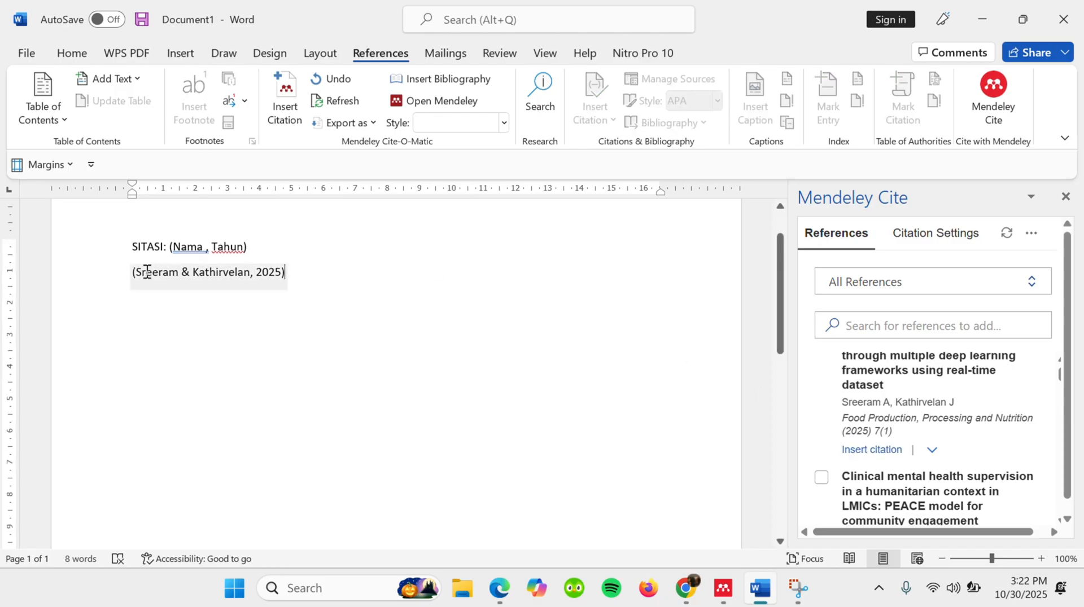
left_click(353, 280)
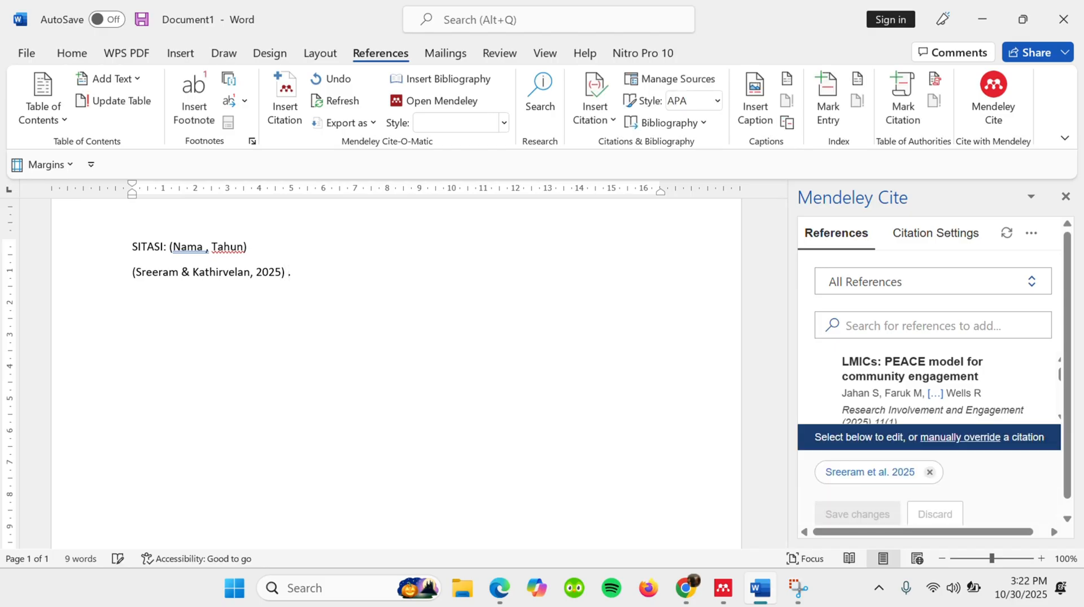
- Write 'Rekam medis adalah system.....' on a new line below the citation
key("Caps_Lock")
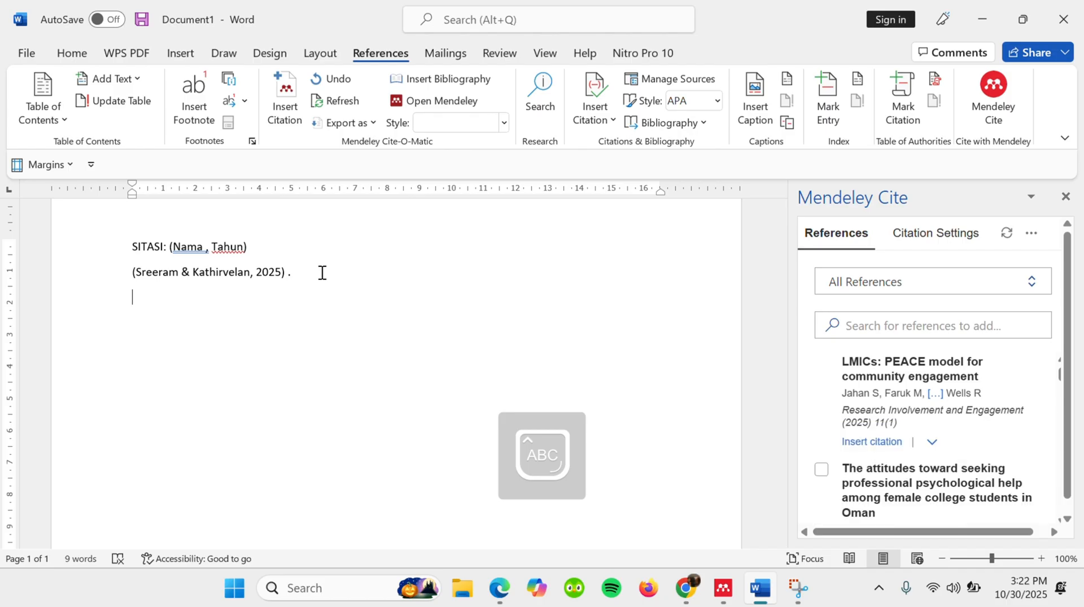
type("R")
key("Caps_Lock")
type("e")
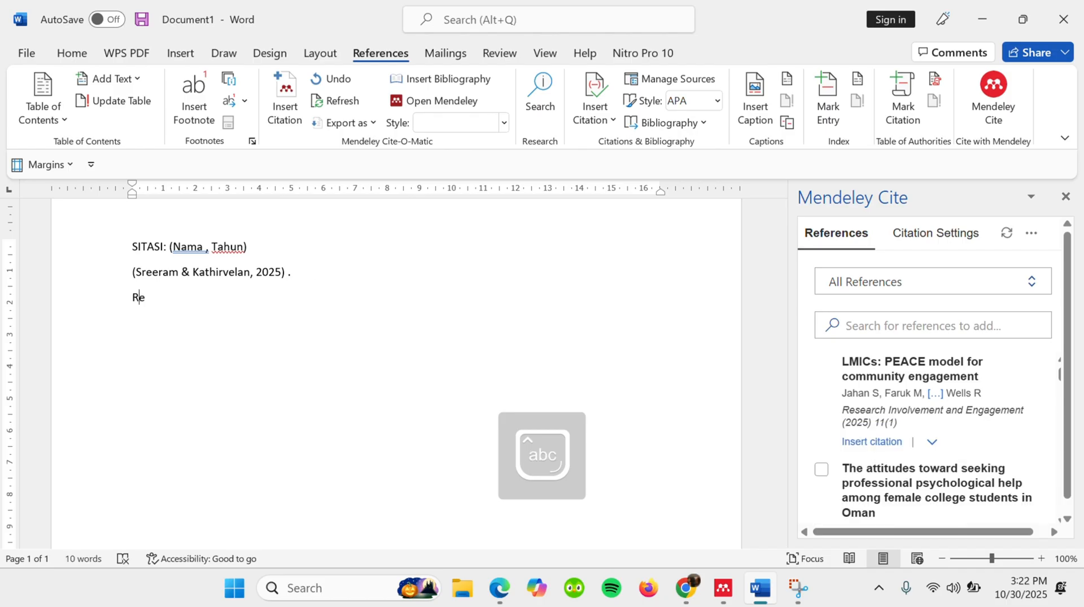
type("kam medis adalah ")
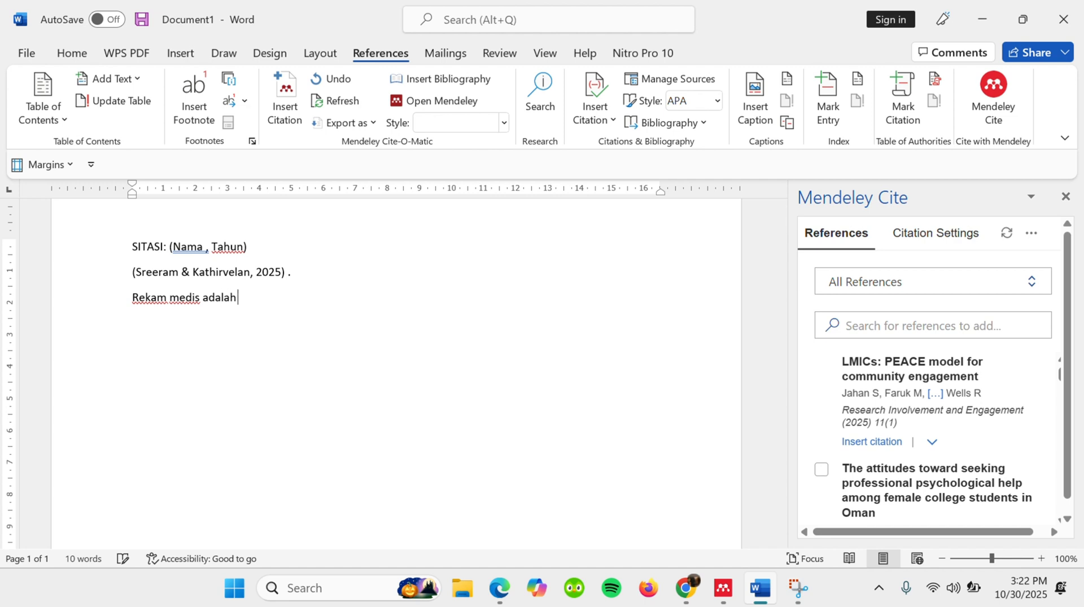
type("sist")
type("em.....")
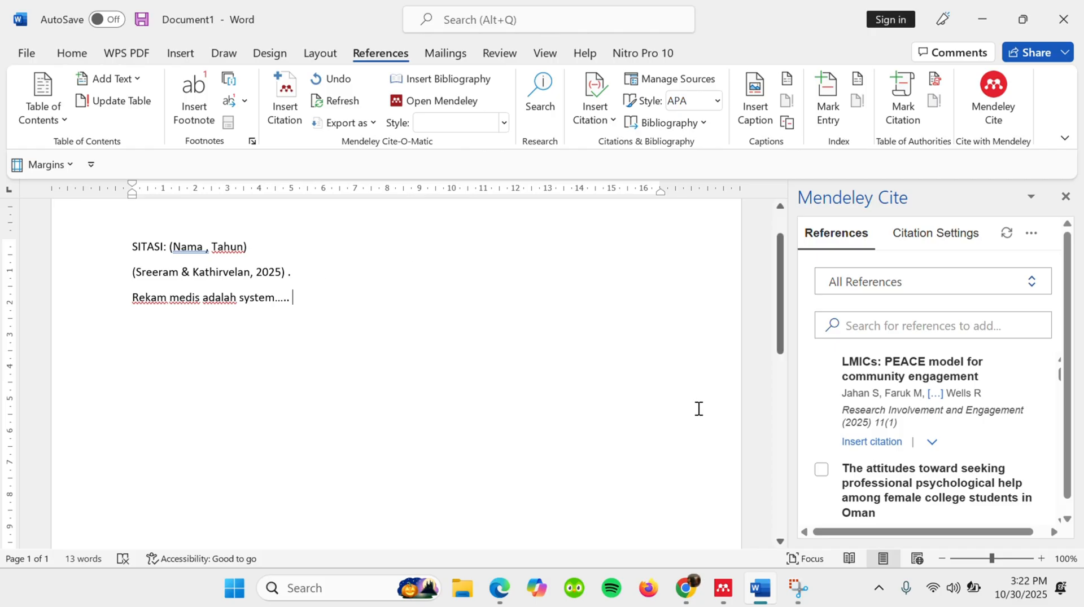
- Insert the Mendeley citation for the article on AI-enhanced crowdsourcing for disaster management after 'Rekam medis adalah system.....', followed by a period
scroll(945, 433, "down", 6)
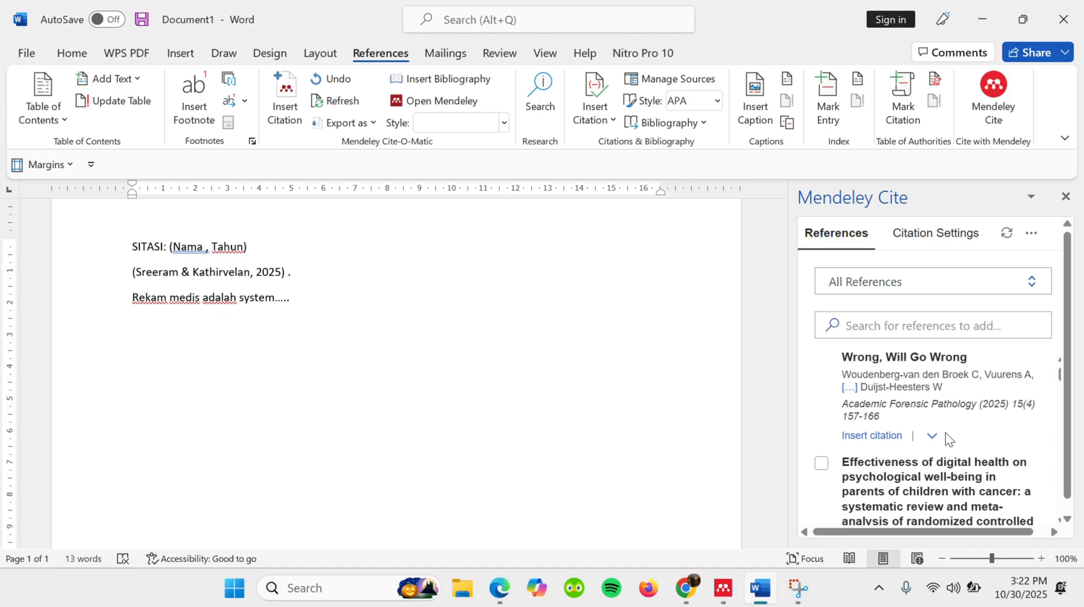
scroll(860, 407, "up", 1)
scroll(860, 406, "up", 3)
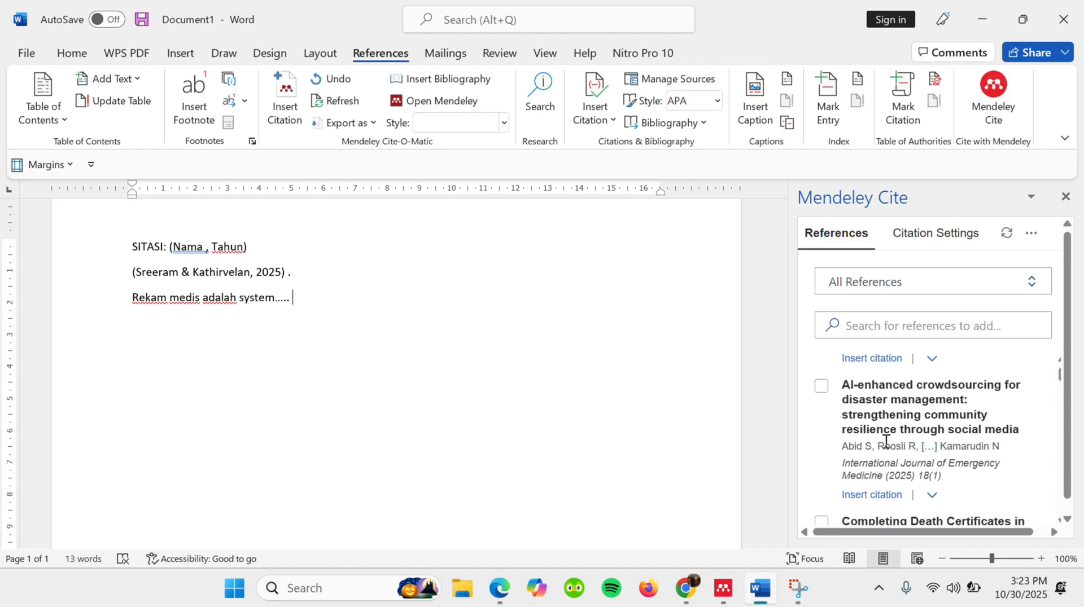
left_click(872, 495)
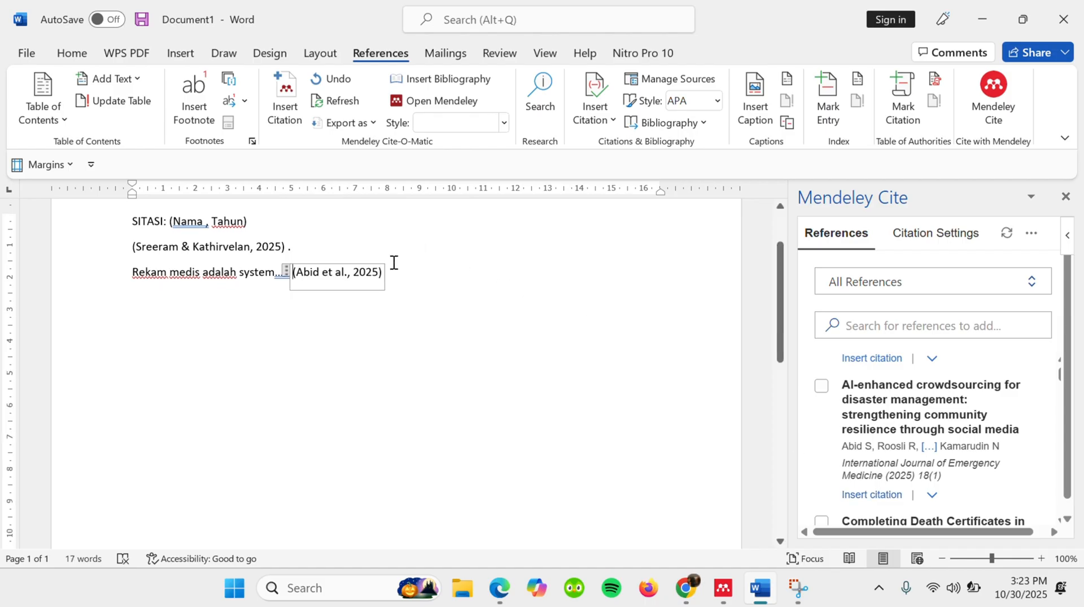
left_click(318, 273)
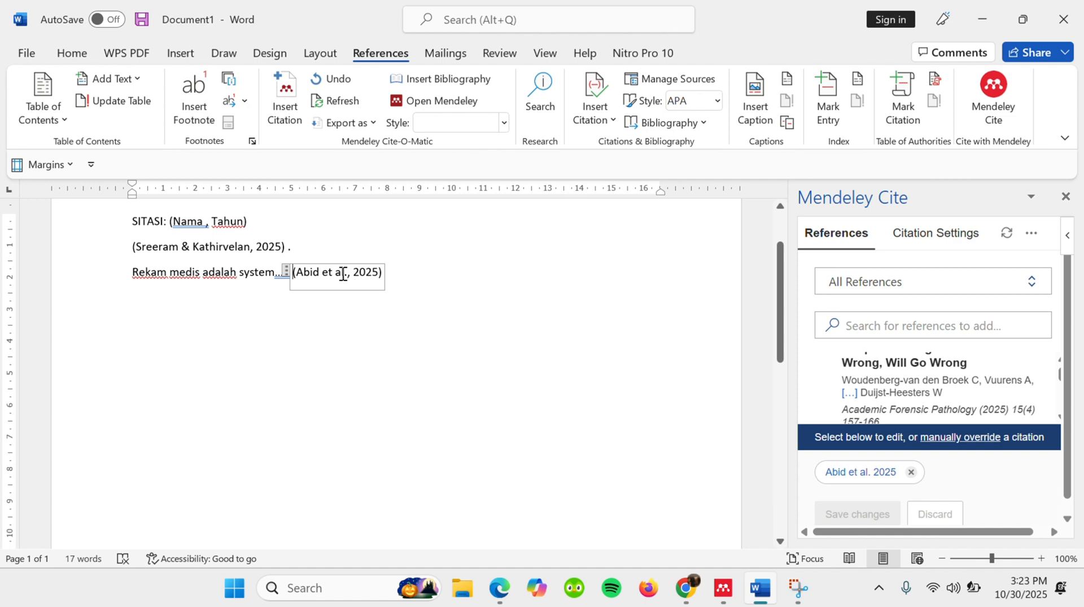
left_click(396, 278)
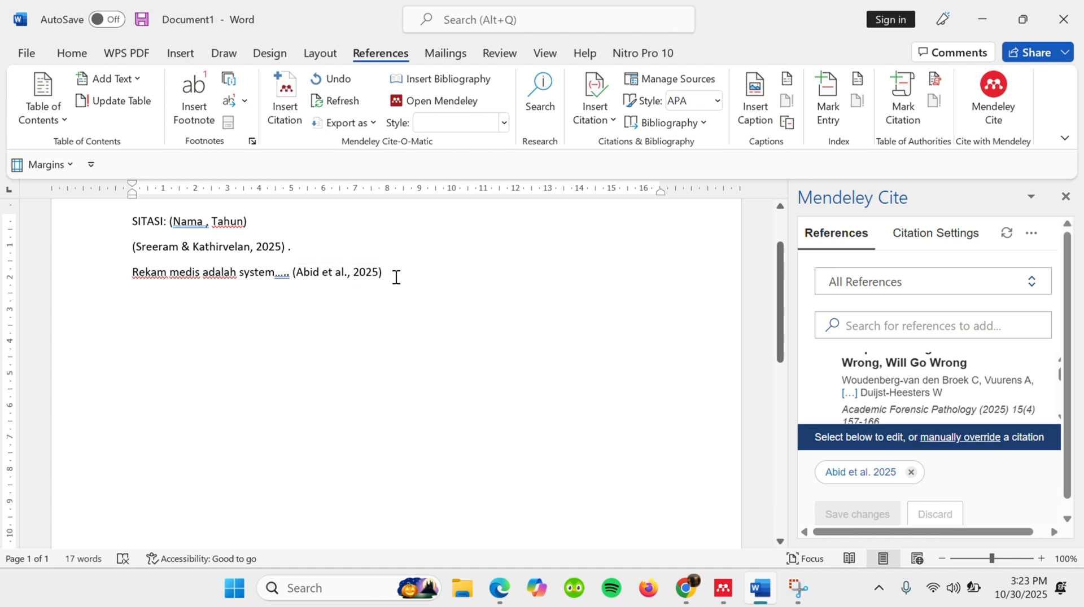
type(".")
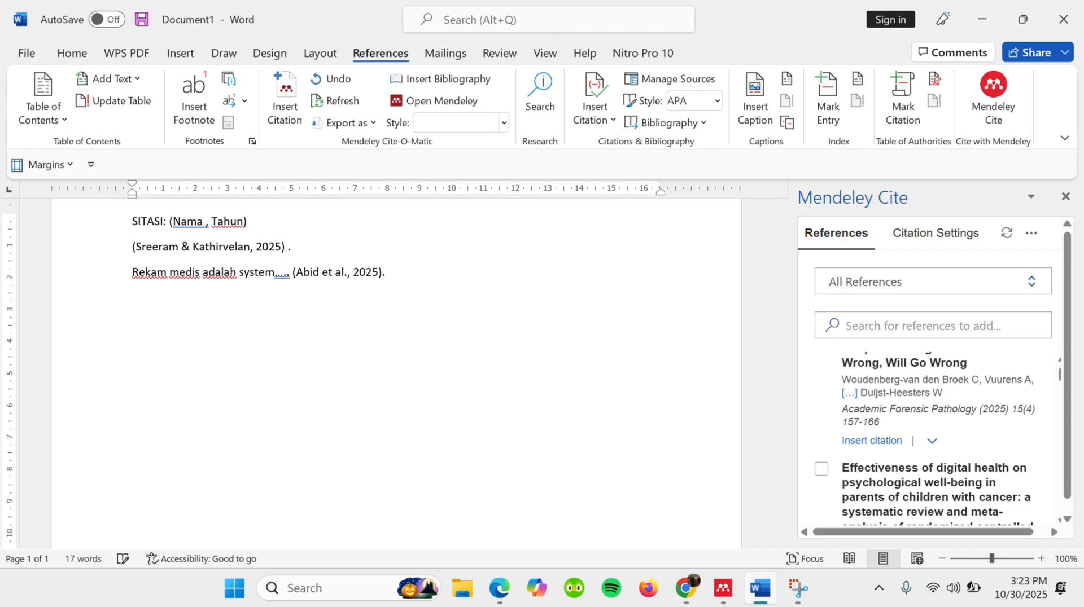
- Continue the same line with 'Pasien adalah seseorang....' after the citation
key("Caps_Lock")
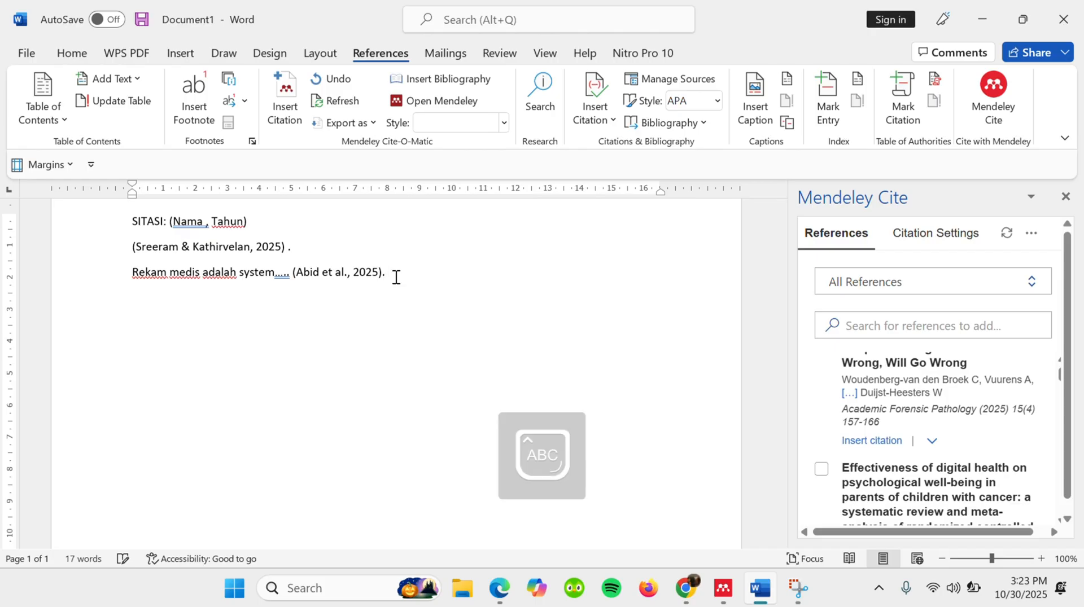
type("P")
key("Caps_Lock")
type("asien adalah ")
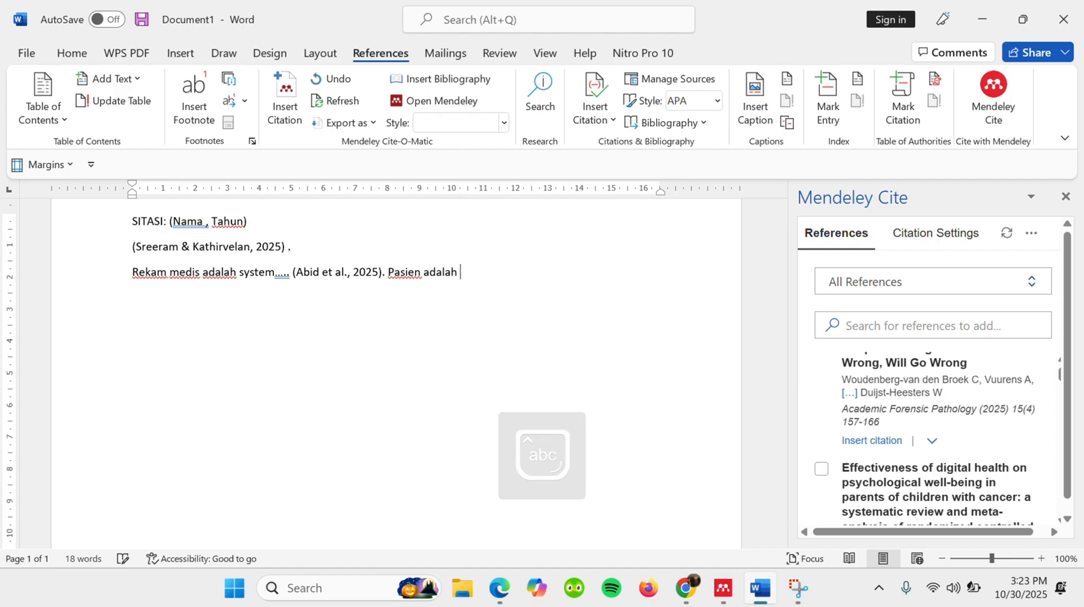
type("sese")
key("BackSpace")
type("se")
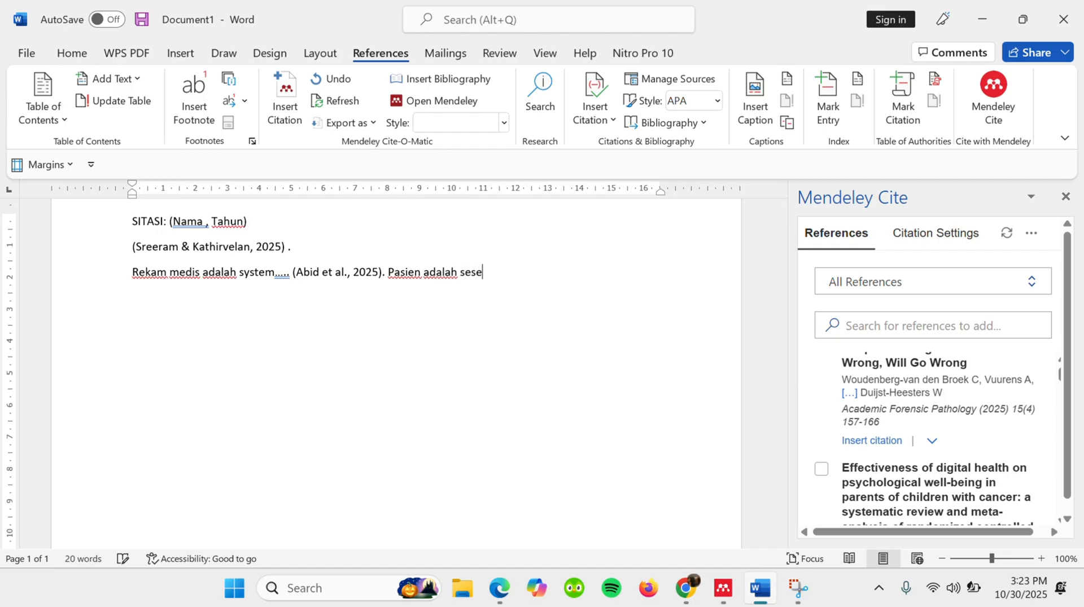
type("orang….")
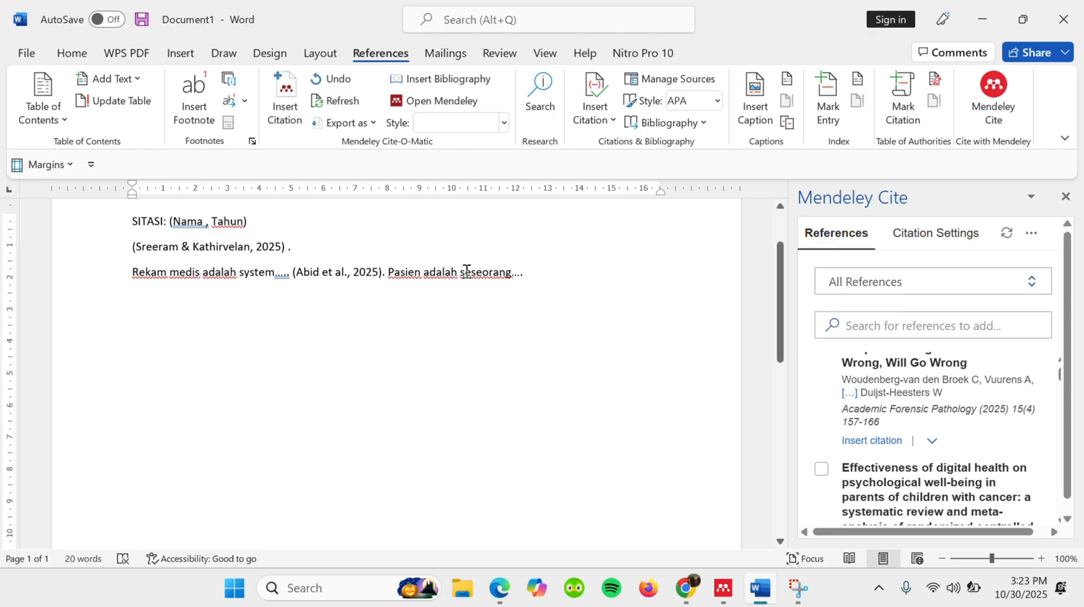
- Cite the article on digital health and psychological well-being in parents of children with cancer after 'Pasien adalah seseorang....', followed by a period
scroll(875, 408, "up", 3)
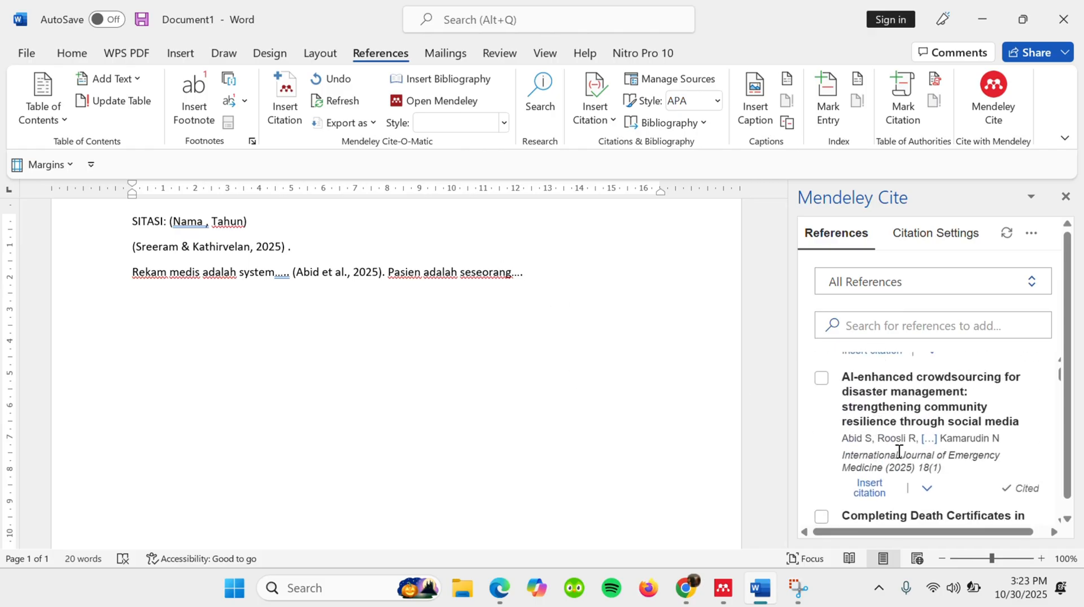
scroll(897, 450, "down", 2)
scroll(899, 452, "down", 2)
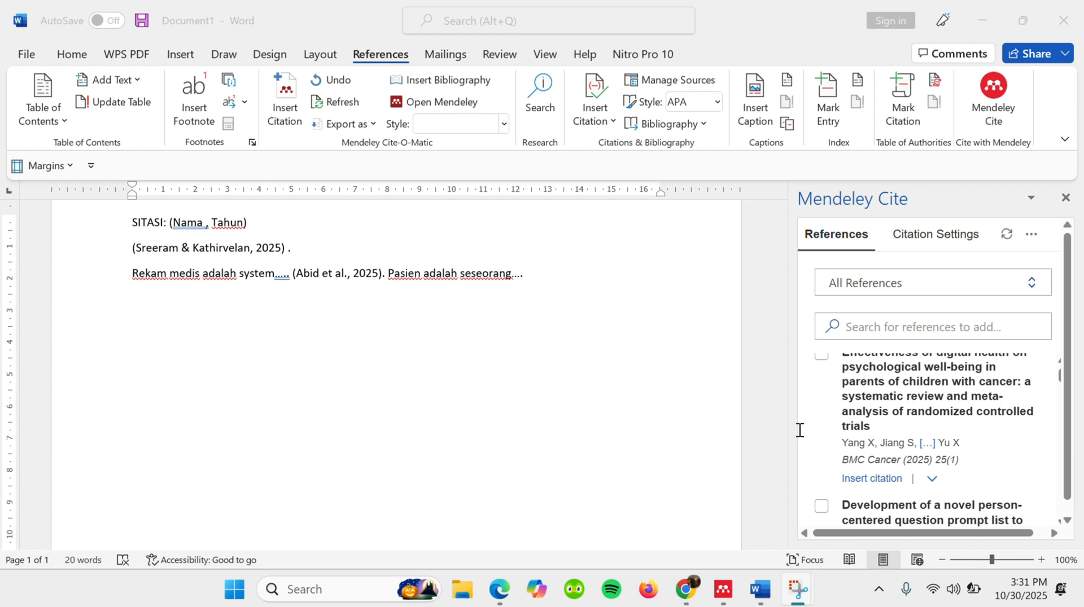
left_click(539, 271)
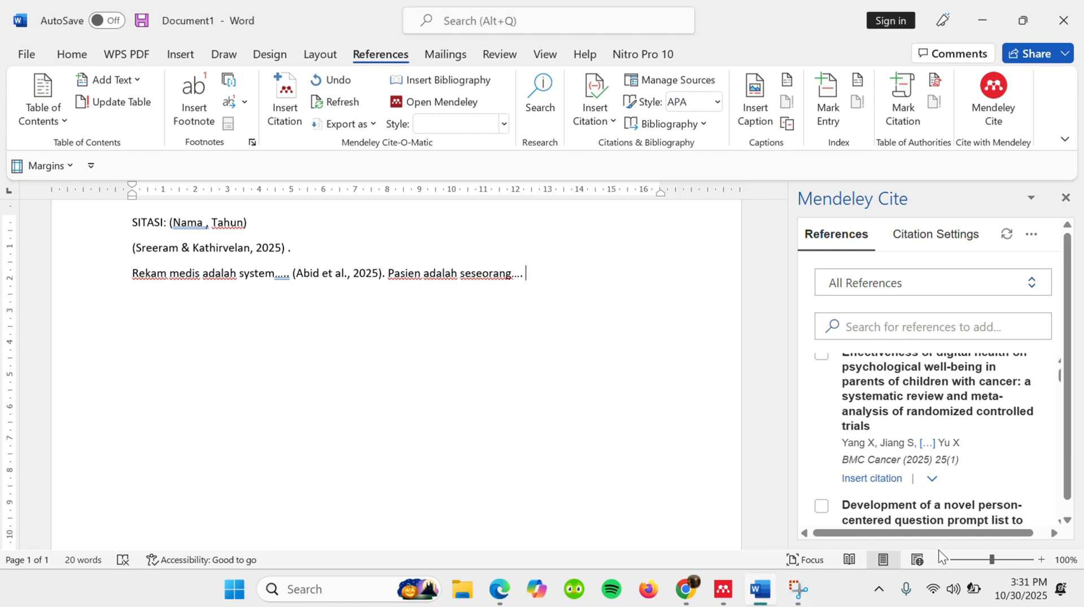
left_click(862, 480)
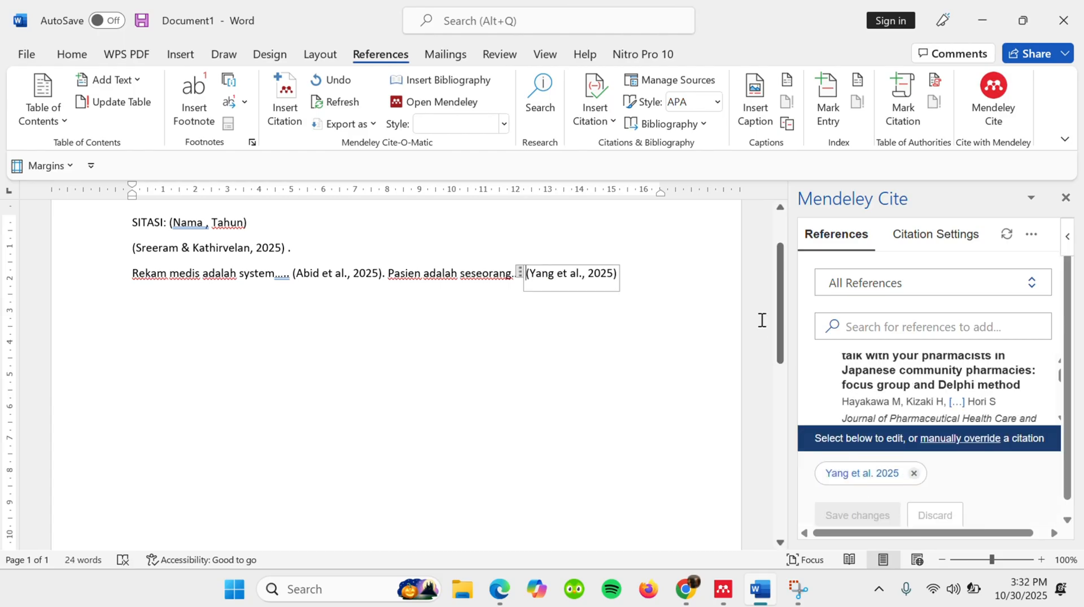
left_click(627, 272)
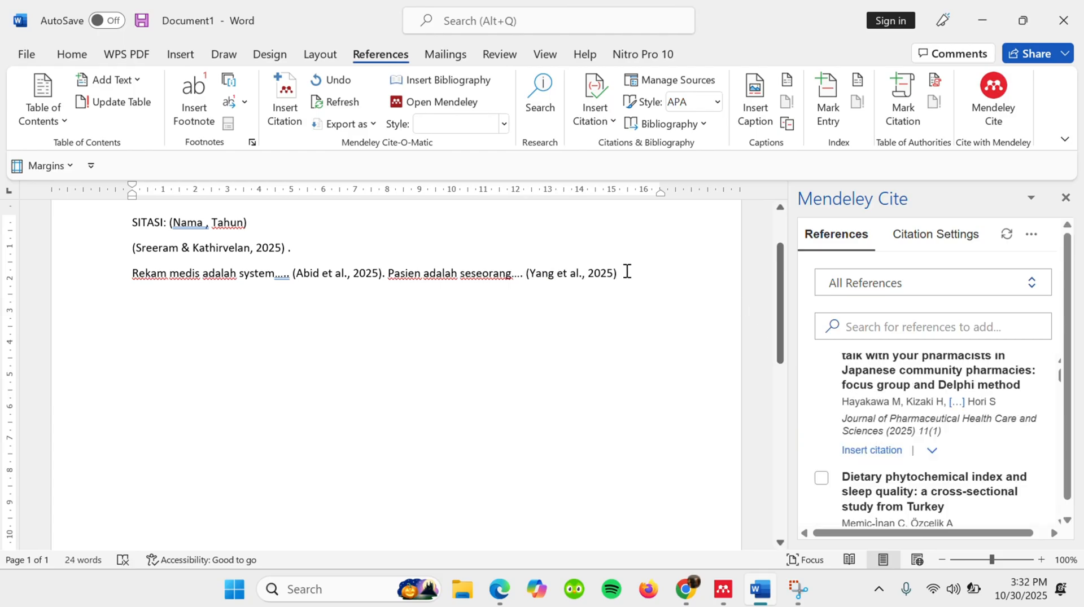
type(".")
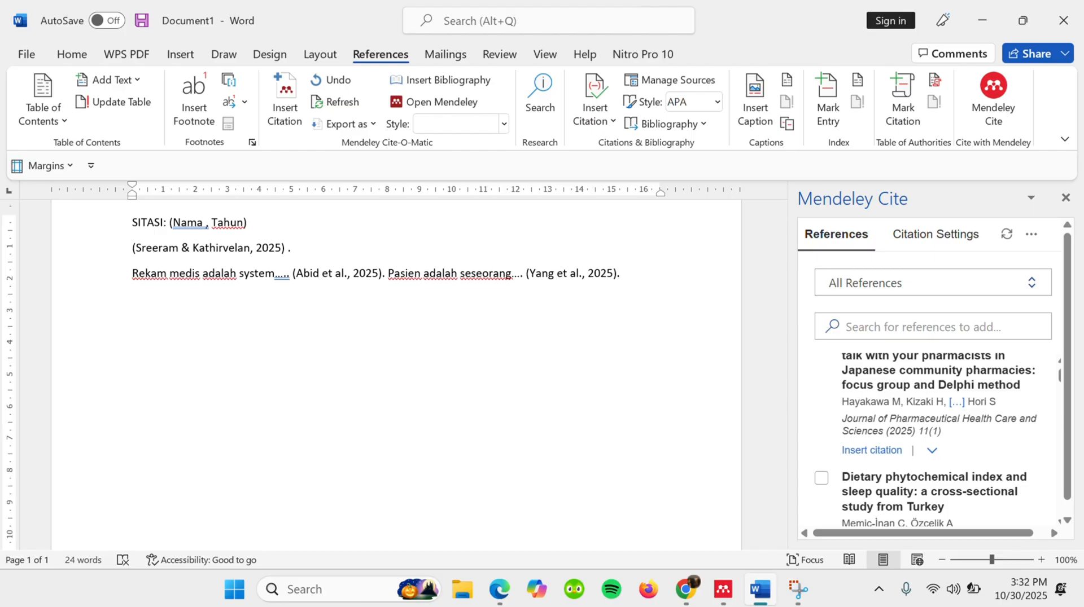
- Write the heading 'DAFTAR PUSTAKA' below the cited text, leaving one blank line between them
key("Return")
key("Return")
key("Caps_Lock")
type("DAF")
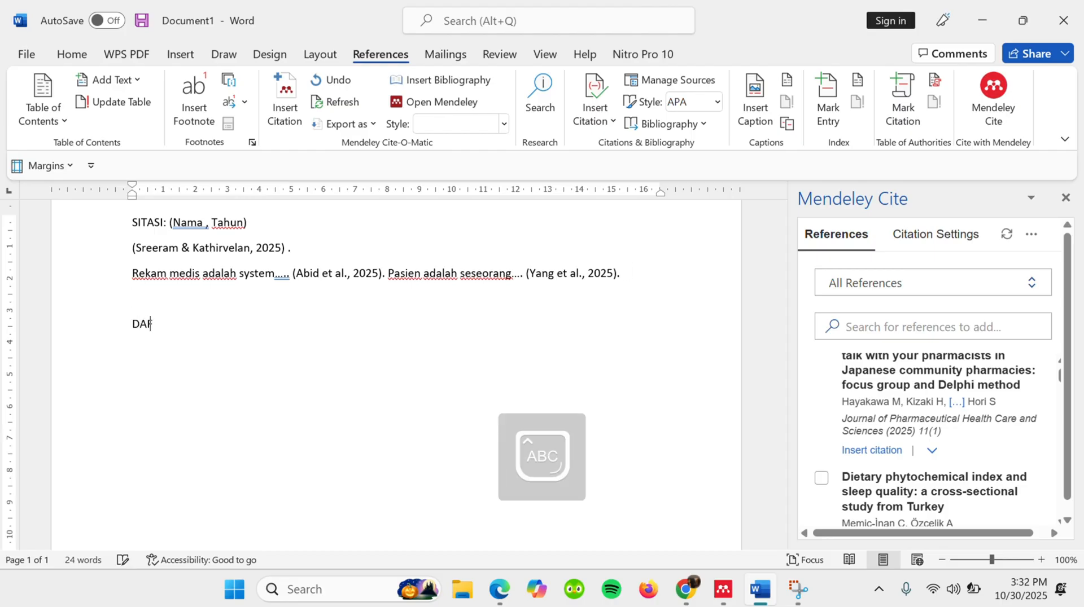
type("TAR PUSTAKA")
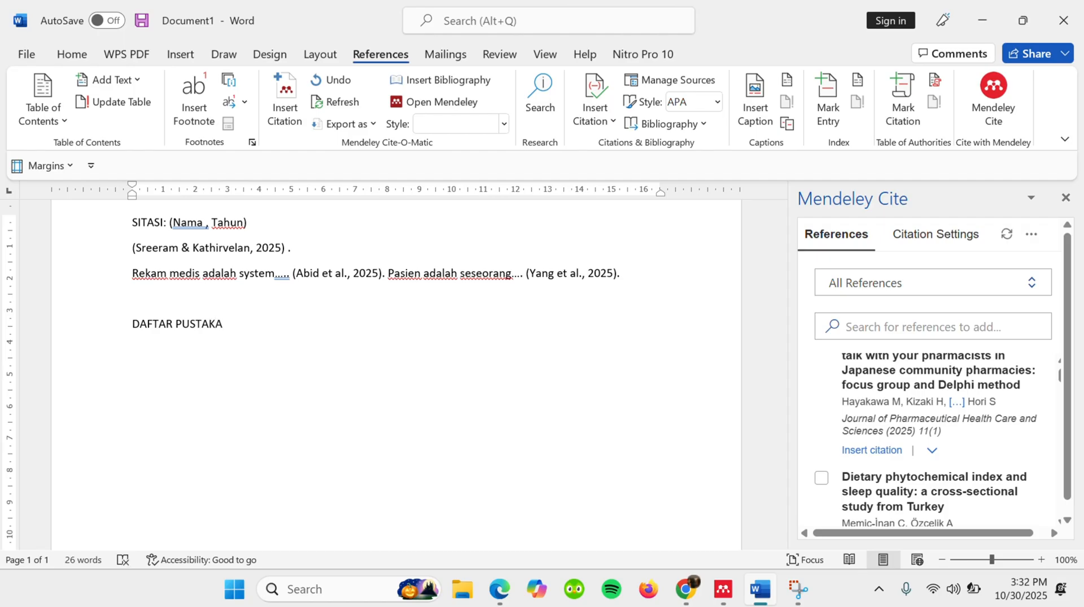
- Insert the Mendeley bibliography on a new line under 'DAFTAR PUSTAKA', keeping live updates, and review its entries
key("Return")
scroll(856, 431, "down", 3)
scroll(857, 431, "up", 2)
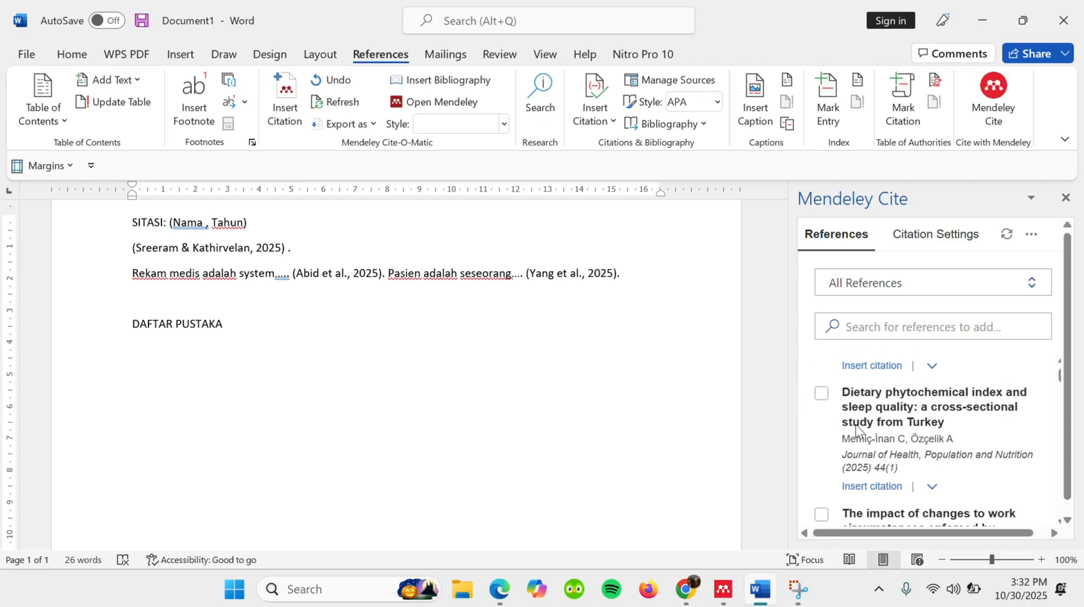
left_click(1032, 235)
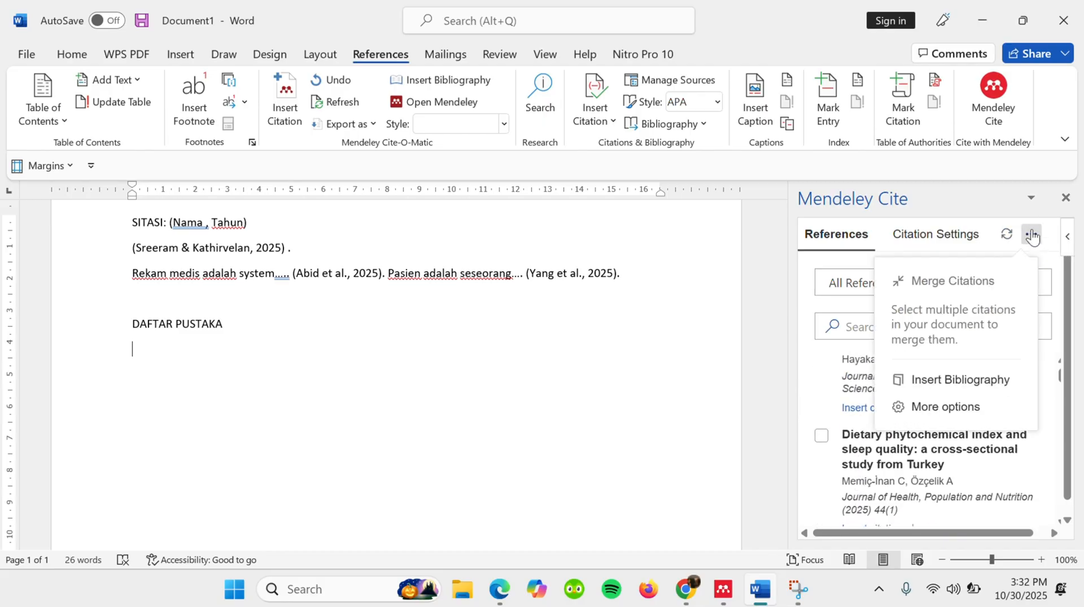
left_click(959, 385)
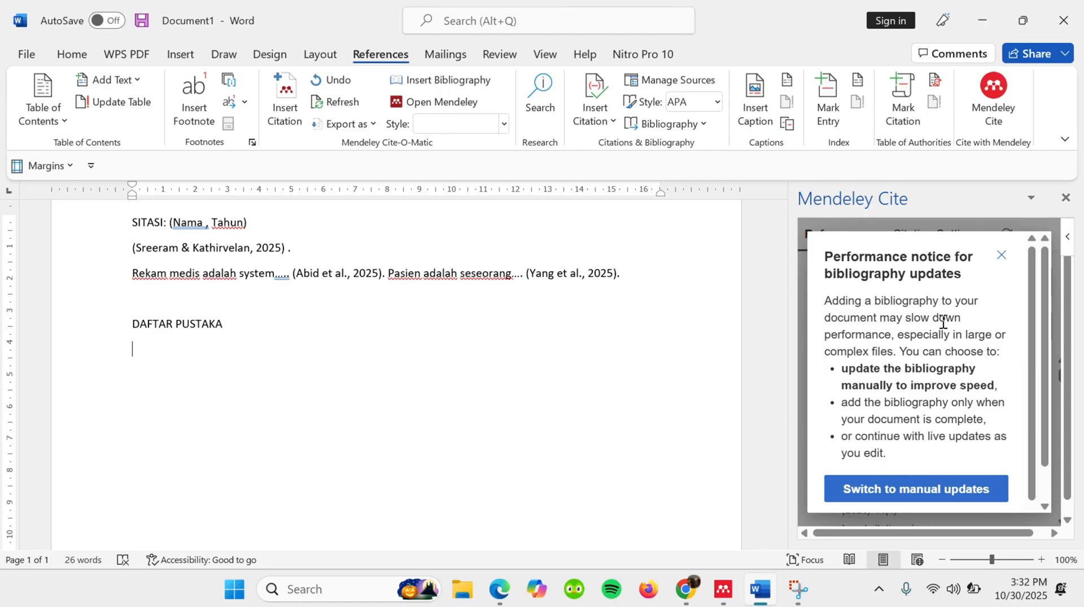
scroll(942, 323, "down", 2)
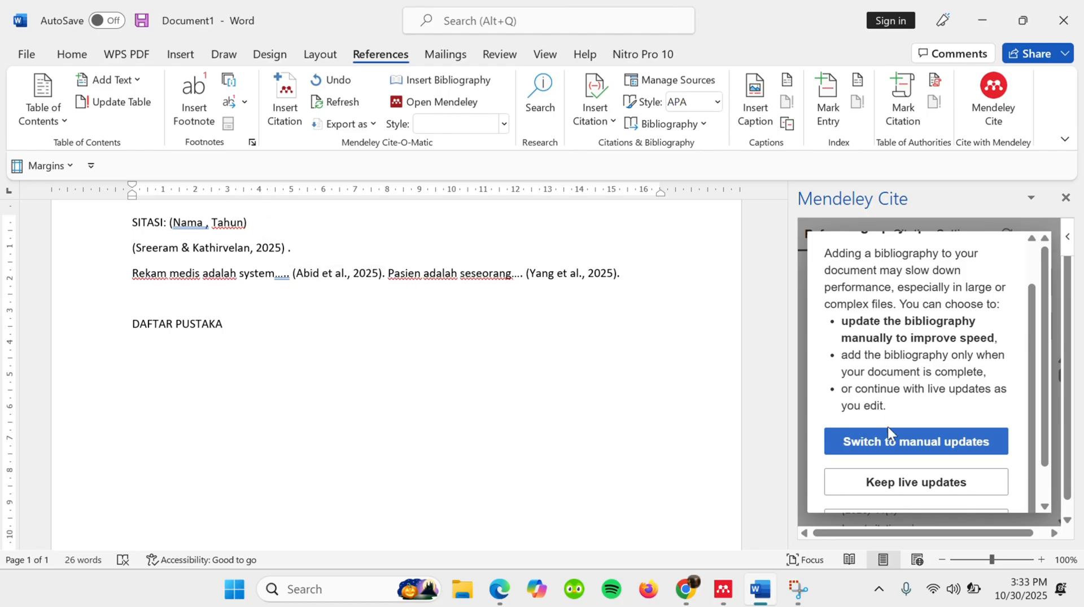
left_click(884, 483)
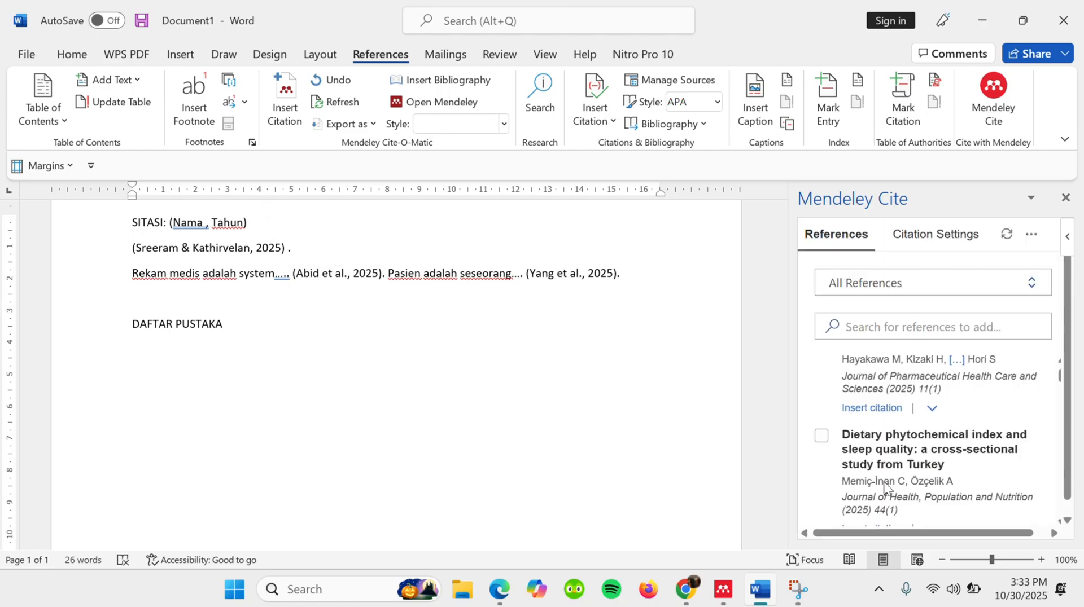
left_click(886, 429)
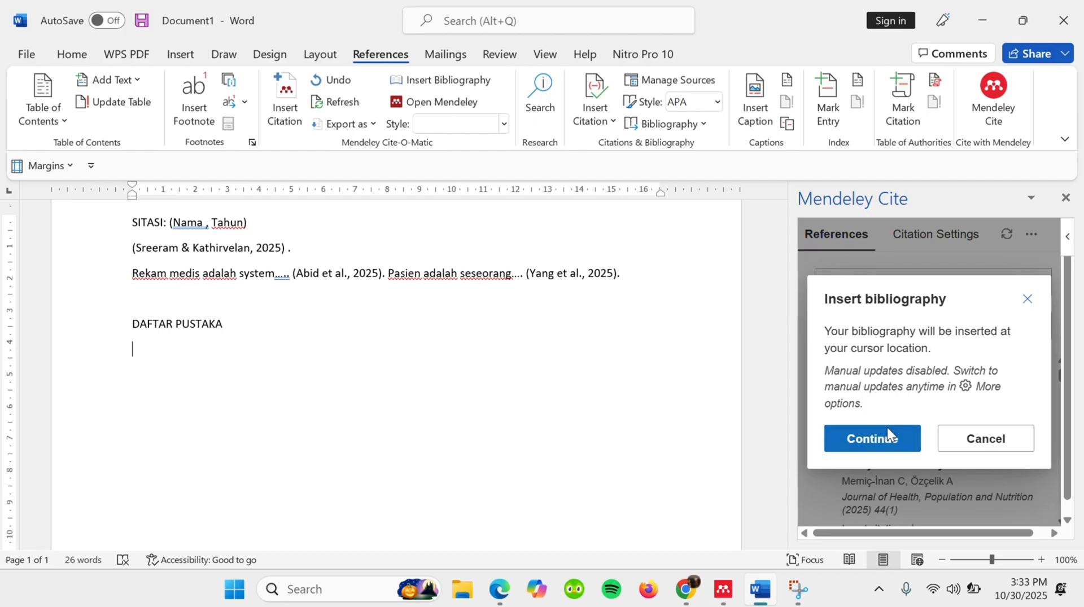
scroll(337, 373, "up", 6)
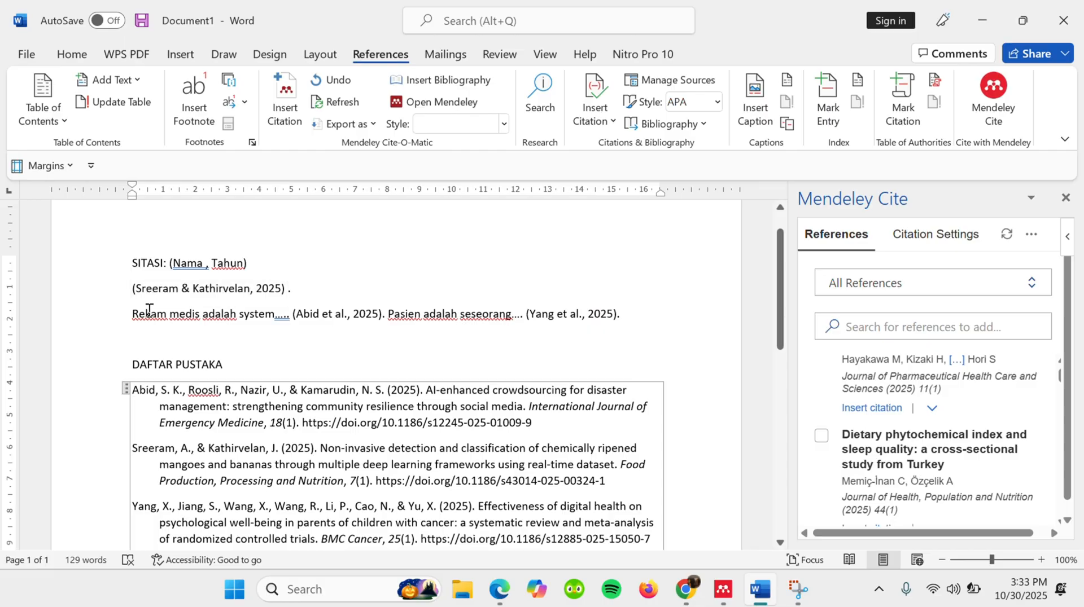
left_click(146, 386)
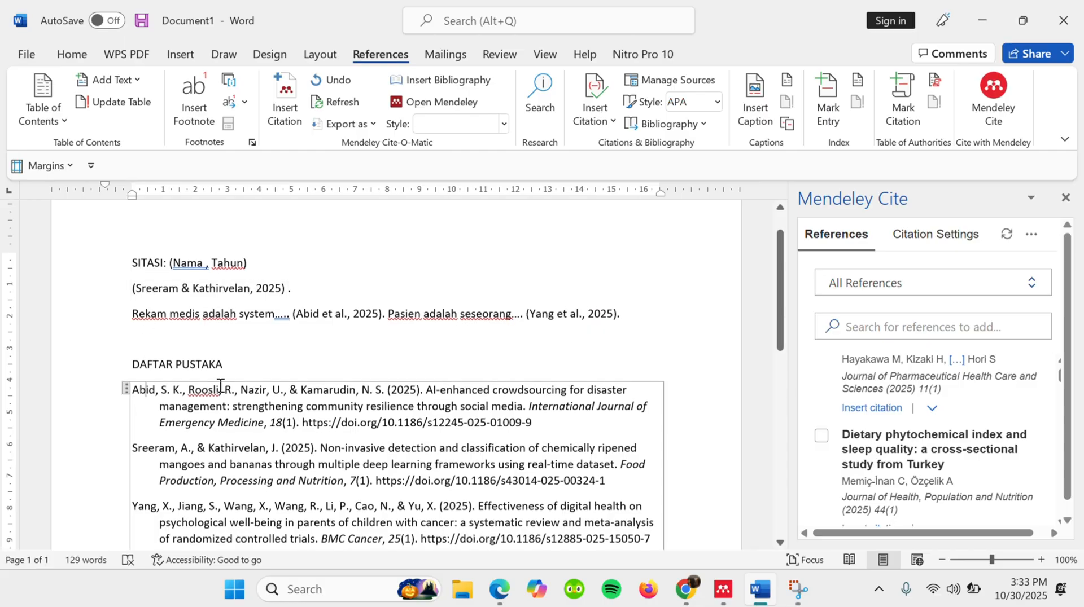
scroll(220, 384, "down", 1)
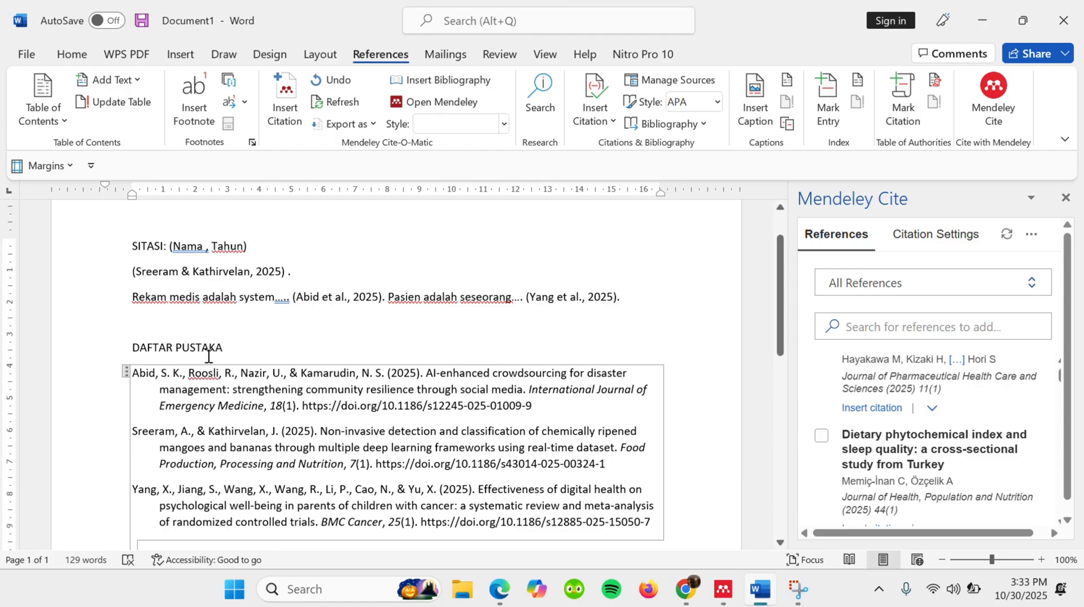
scroll(167, 418, "down", 1)
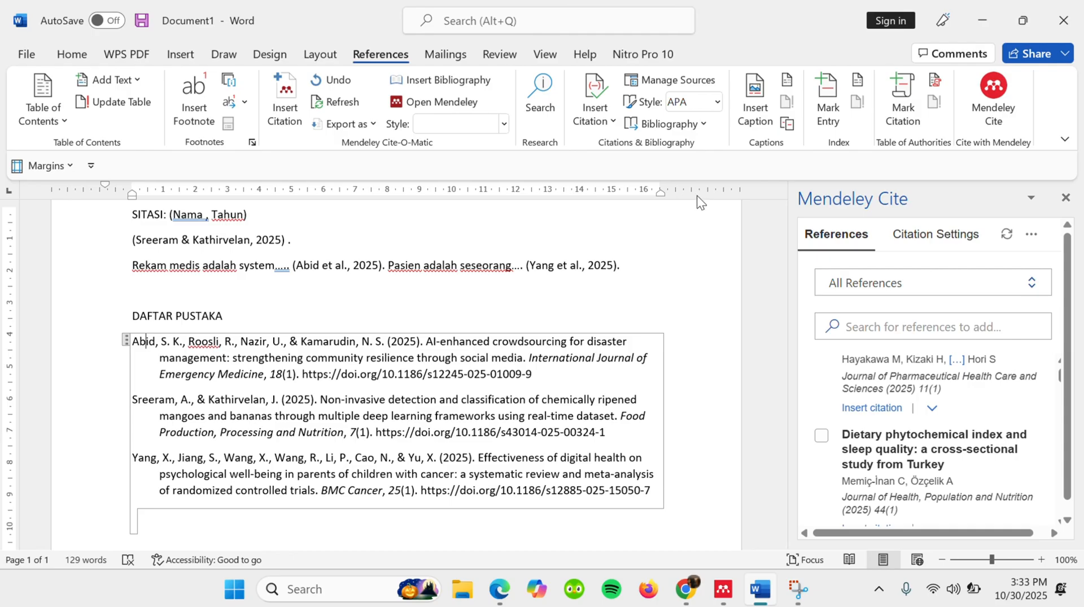
- Write 'Program Kesehatan adalah .....' on a new line below the 'Rekam medis' paragraph
left_click(647, 270)
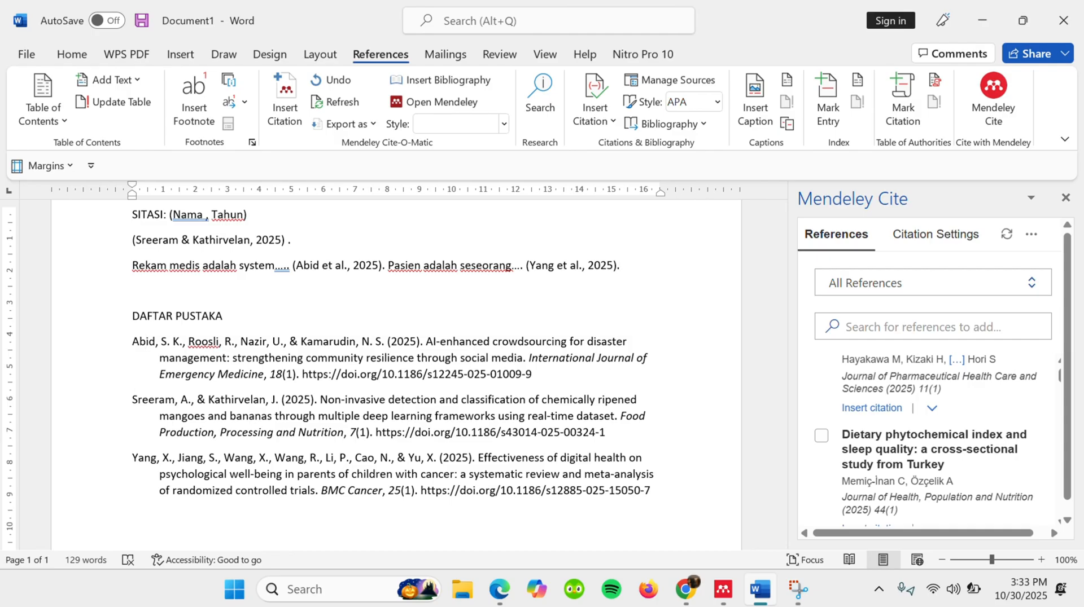
key("Return")
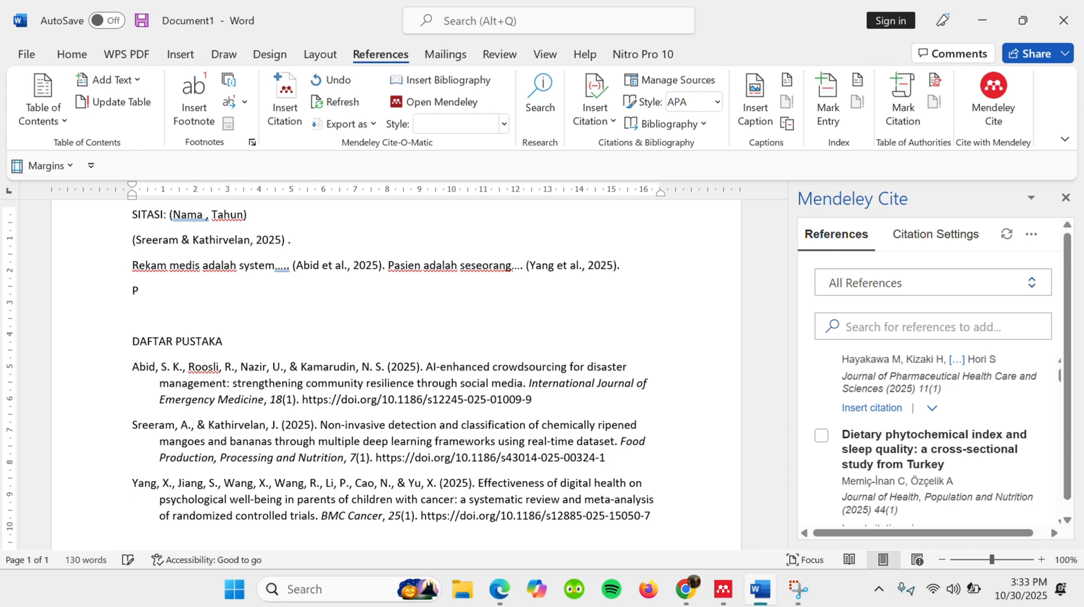
key("Caps_Lock")
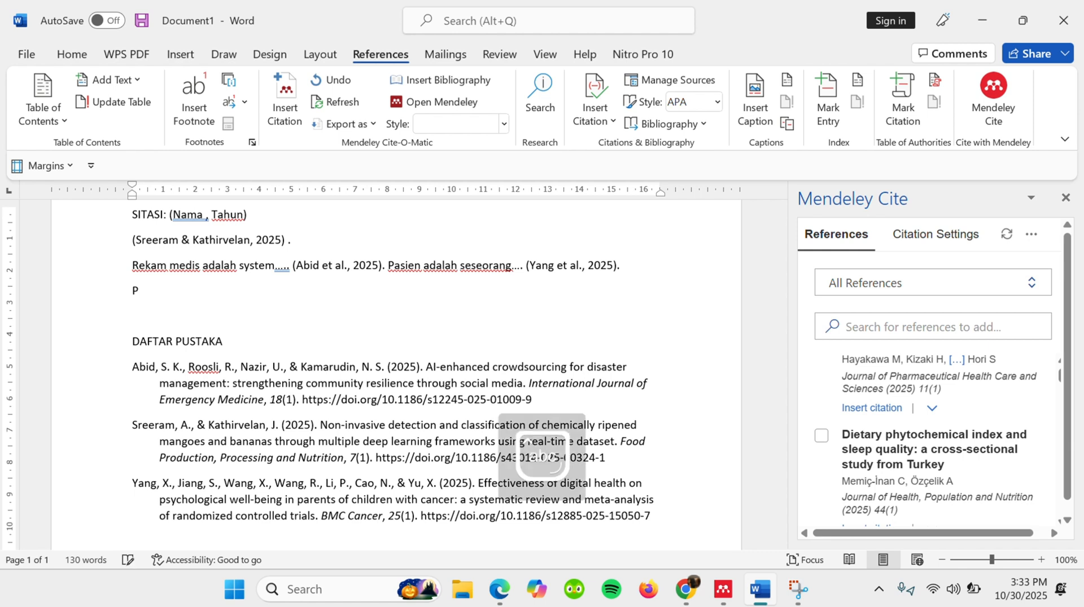
type("Program kesehatan adalah ")
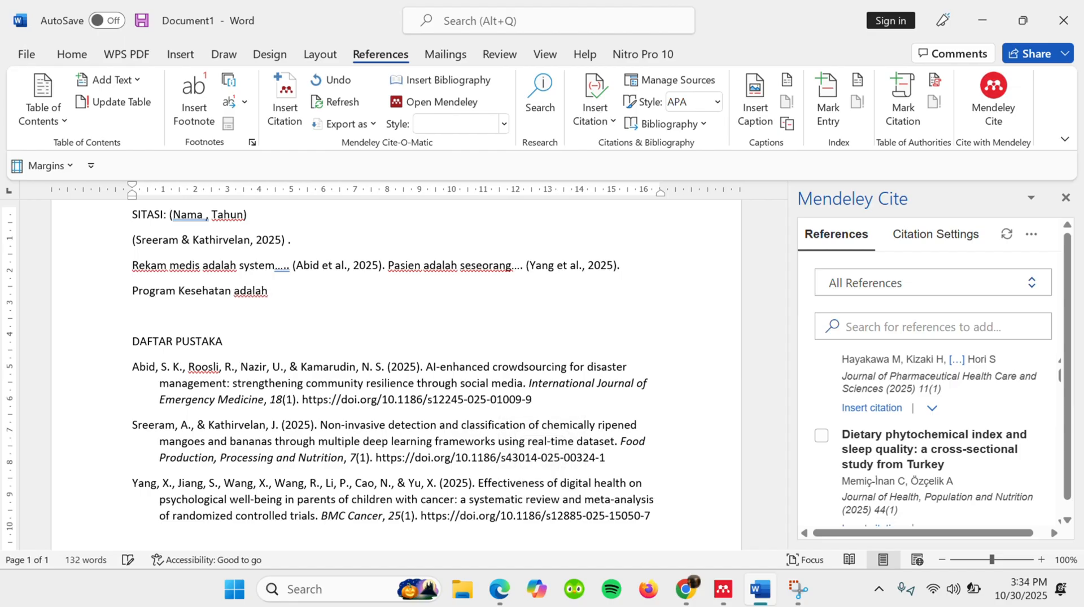
type(".....")
- Cite the article on European perspectives on pre-hospital interagency collaboration after 'Program Kesehatan adalah .....' and check its entry under 'DAFTAR PUSTAKA'
scroll(954, 406, "down", 5)
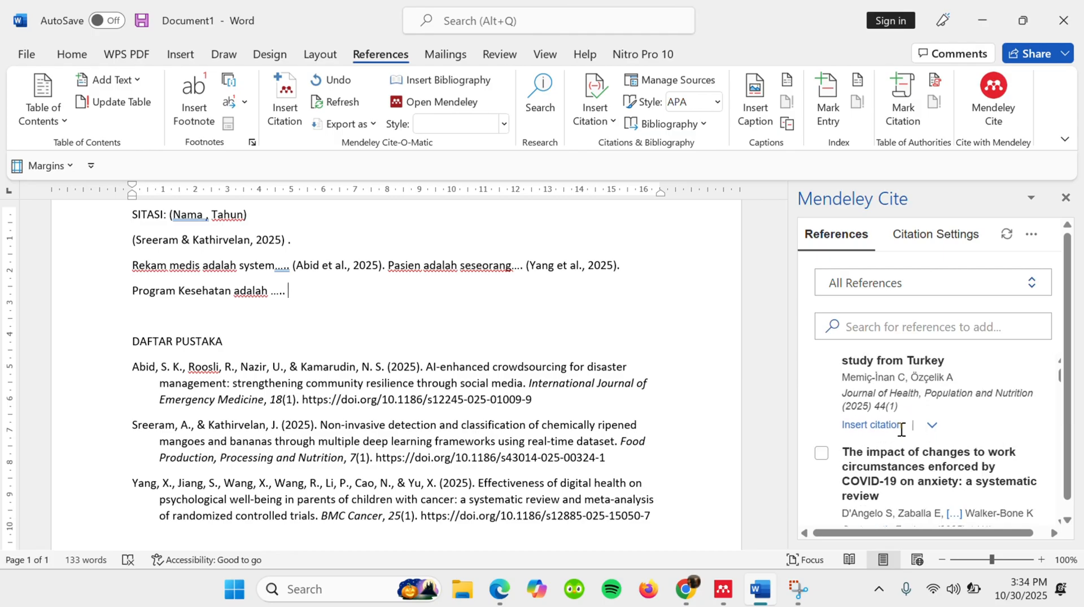
scroll(900, 430, "down", 4)
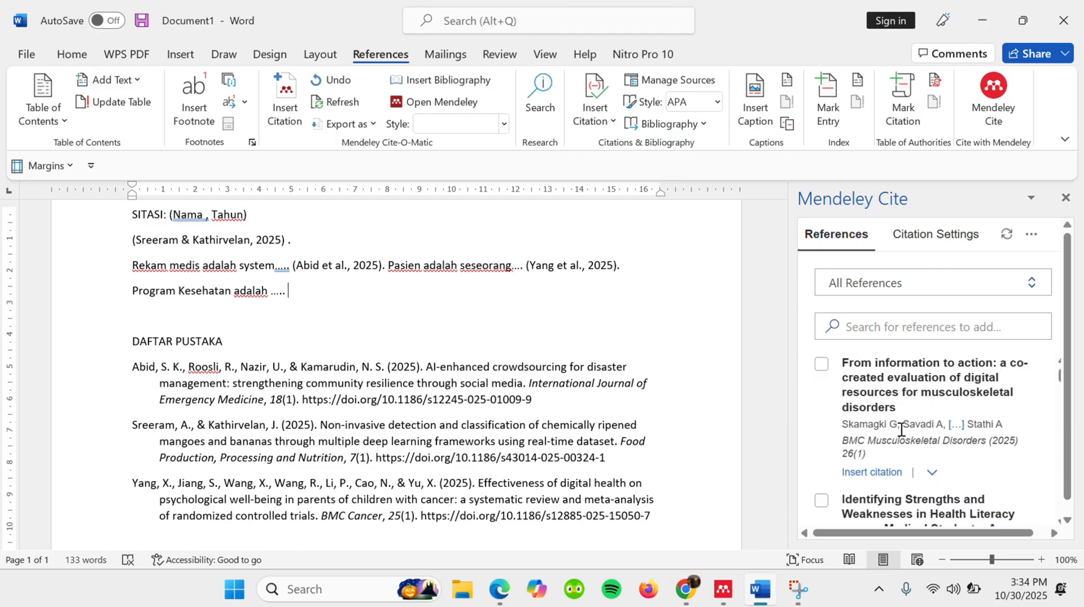
scroll(901, 430, "down", 3)
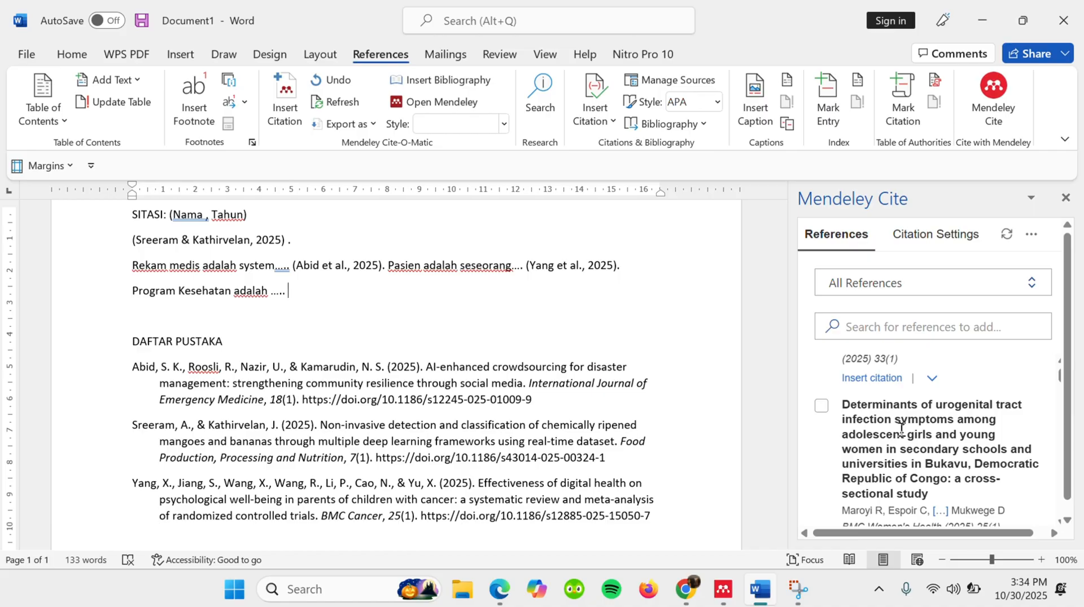
scroll(901, 429, "up", 2)
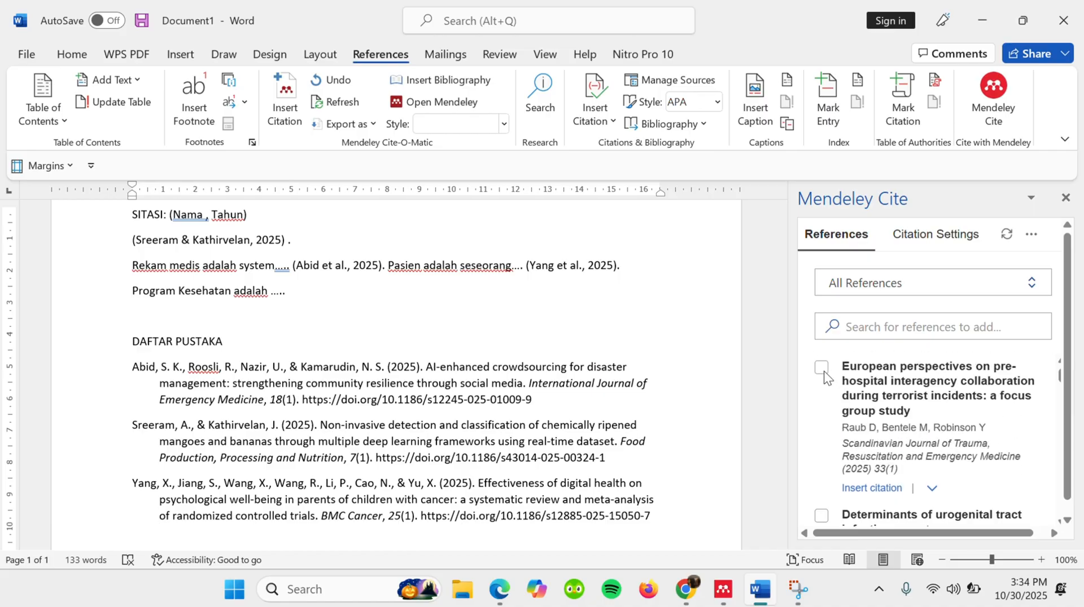
left_click(866, 489)
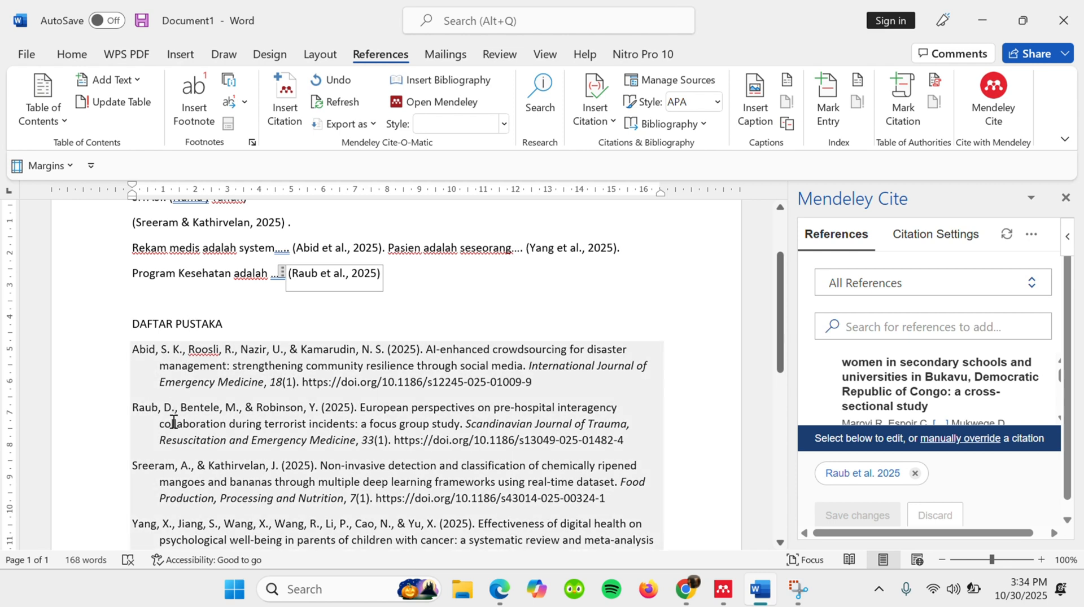
left_click(404, 320)
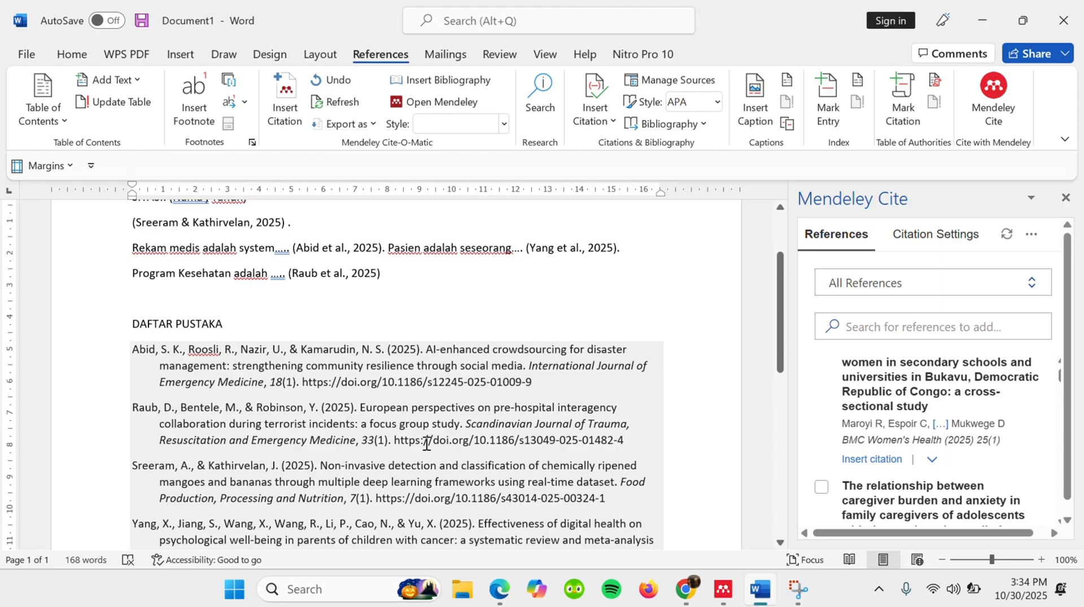
scroll(412, 431, "up", 1)
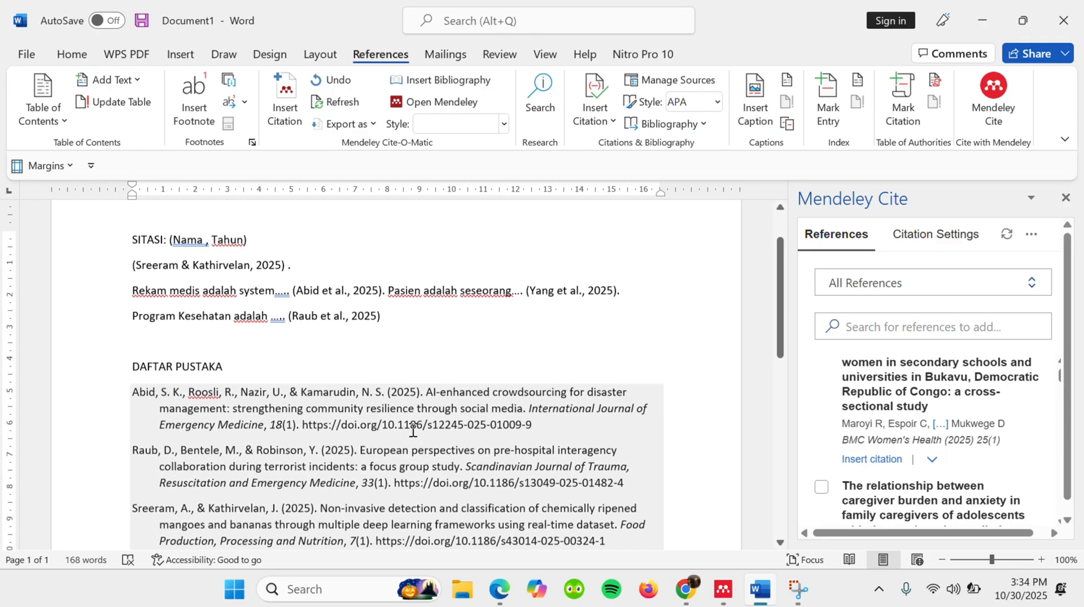
scroll(412, 431, "down", 1)
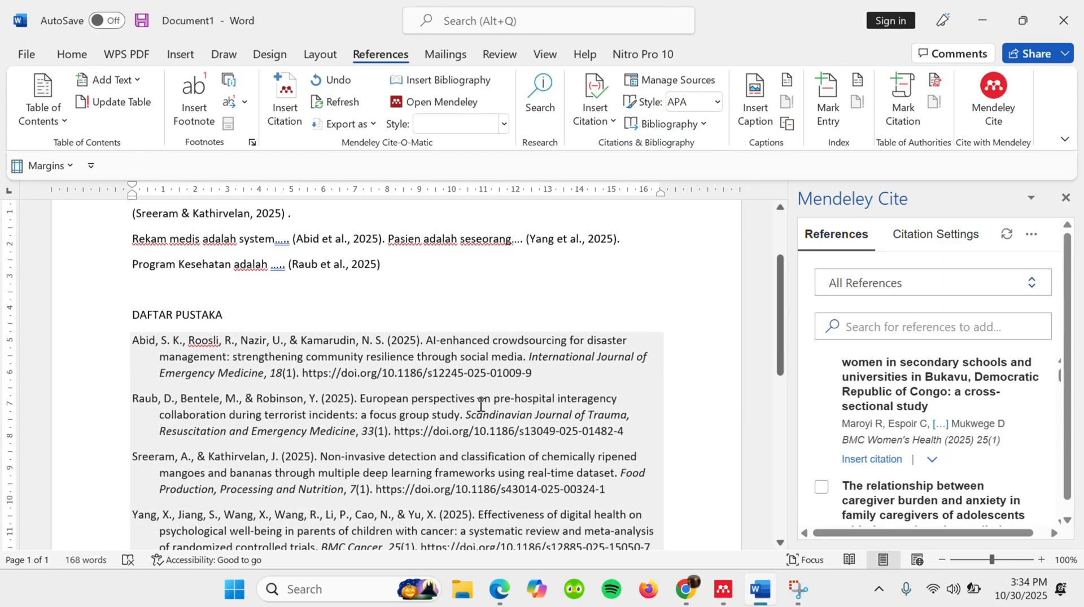
scroll(495, 294, "up", 1)
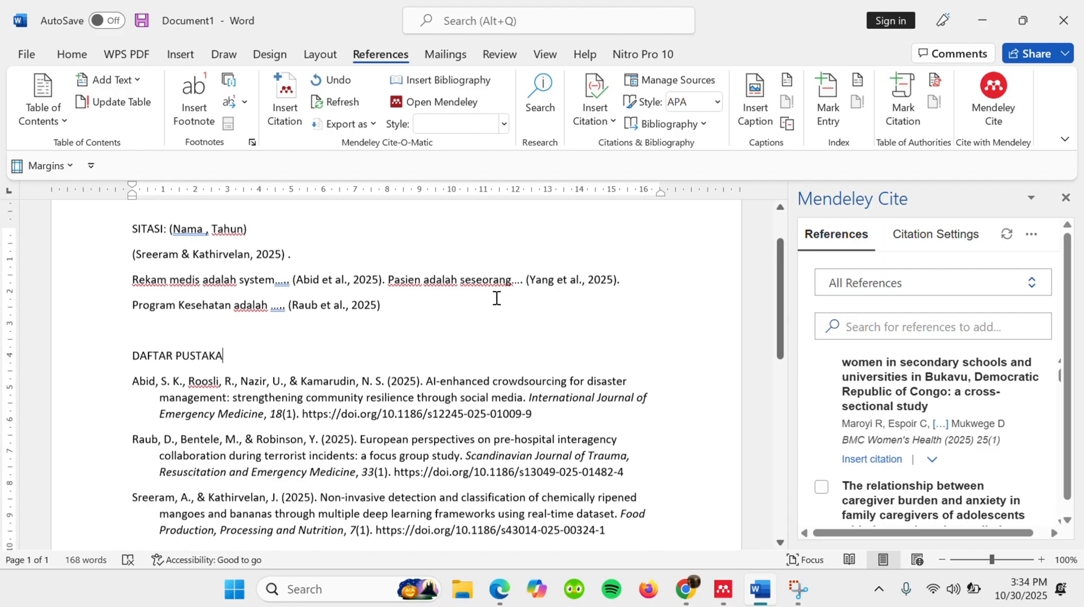
- Check the font settings of the citation after 'Program Kesehatan adalah .....' without changing them, and look over the citations and bibliography
left_click(420, 310)
left_click(348, 310)
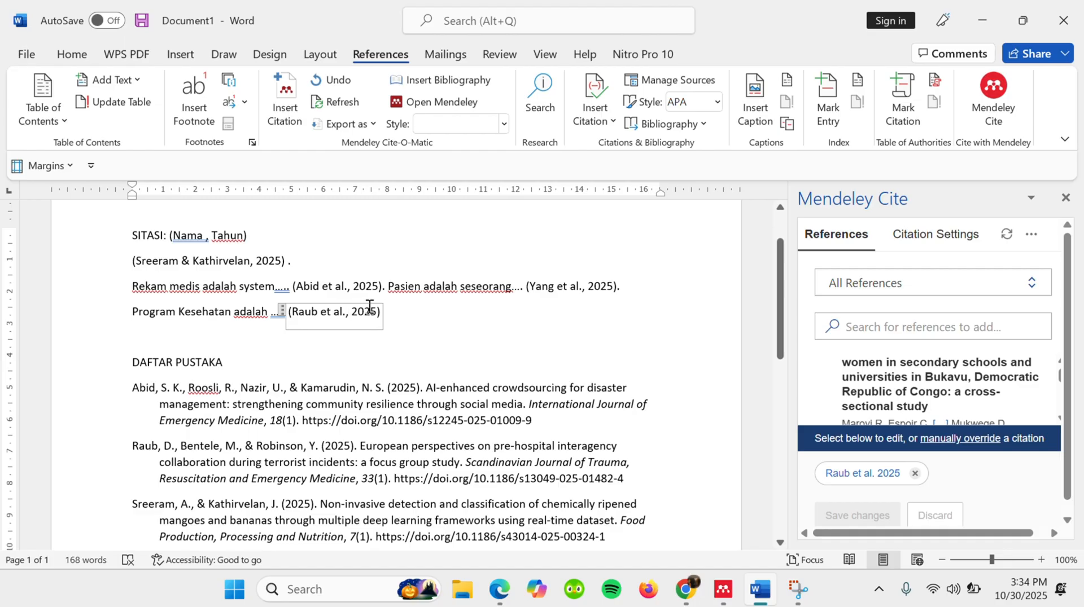
right_click(369, 313)
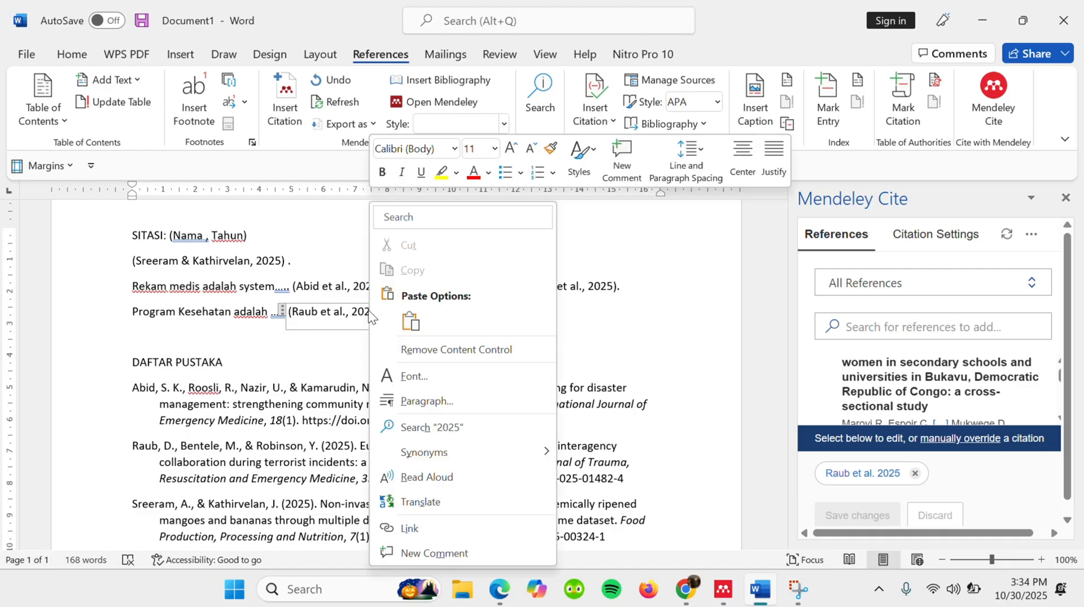
left_click(411, 376)
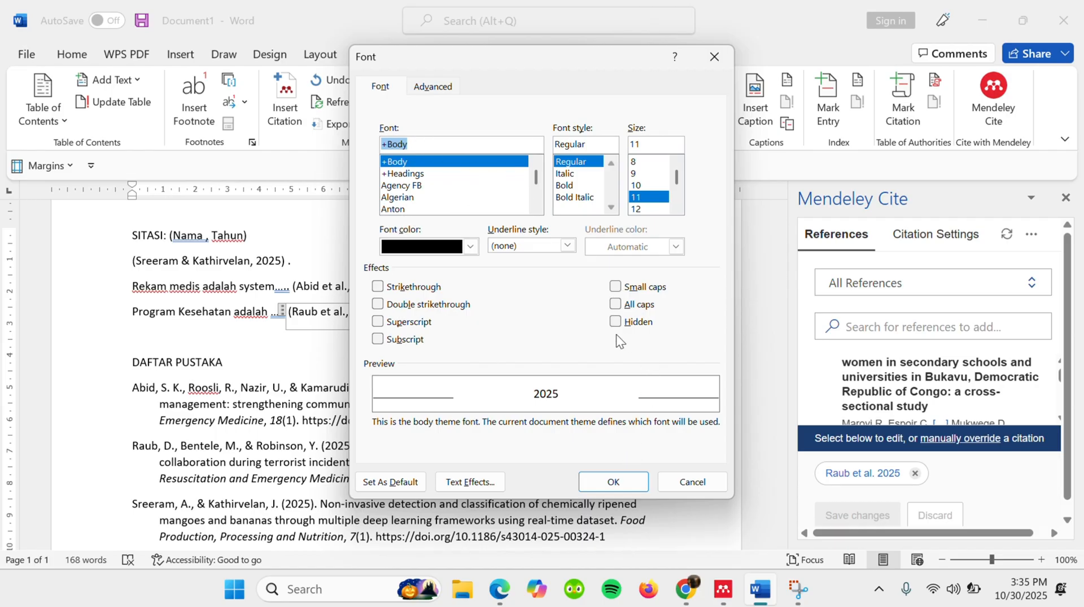
left_click(623, 484)
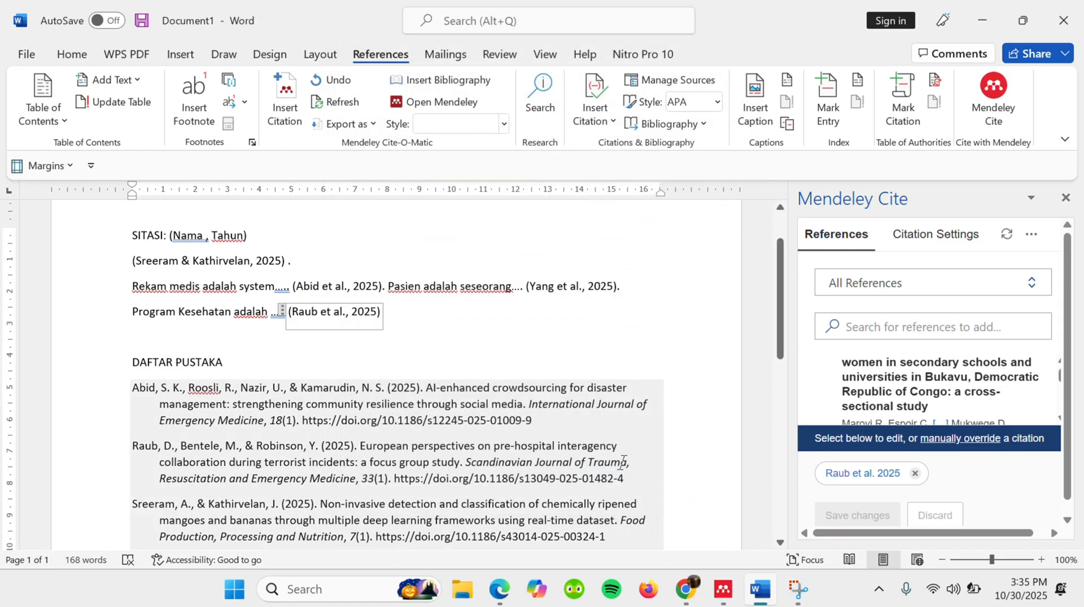
scroll(587, 326, "down", 1)
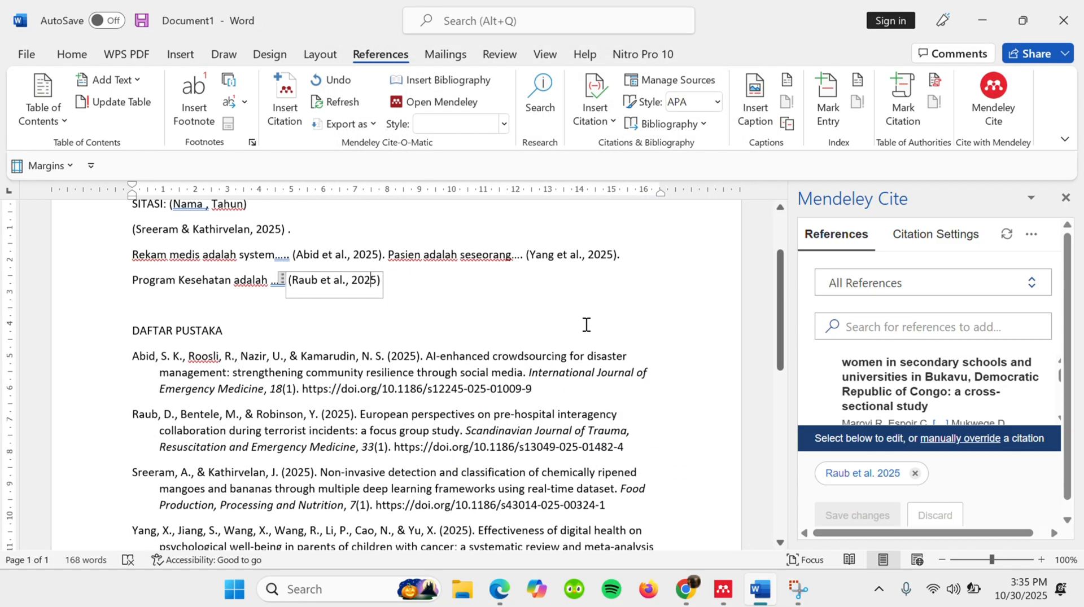
scroll(586, 325, "up", 1)
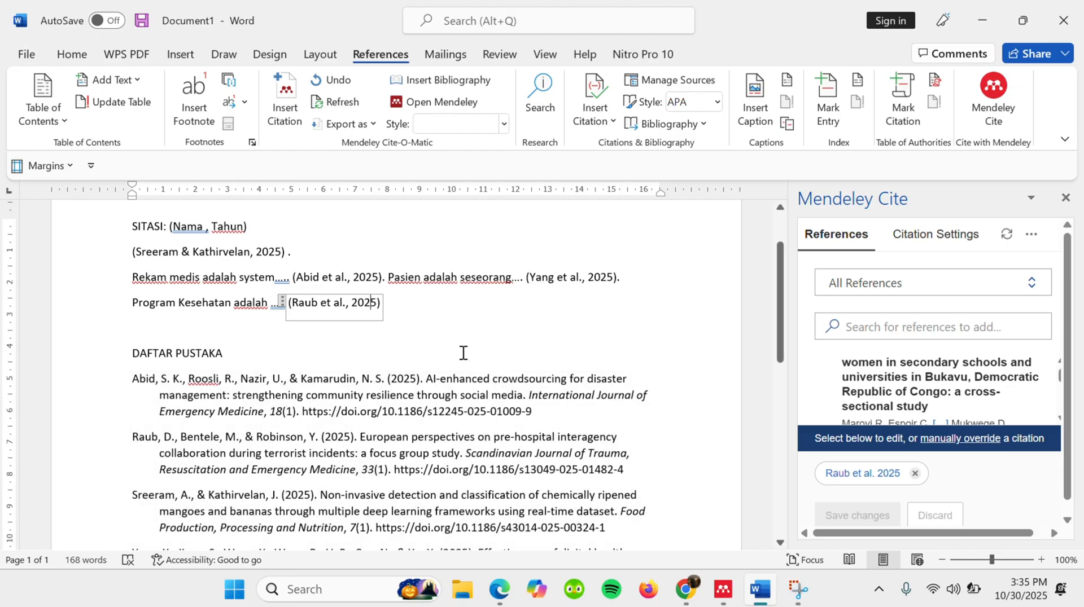
- Save the document as 'tutorial 1' in the ASPRAK folder as a Word Document
left_click(140, 22)
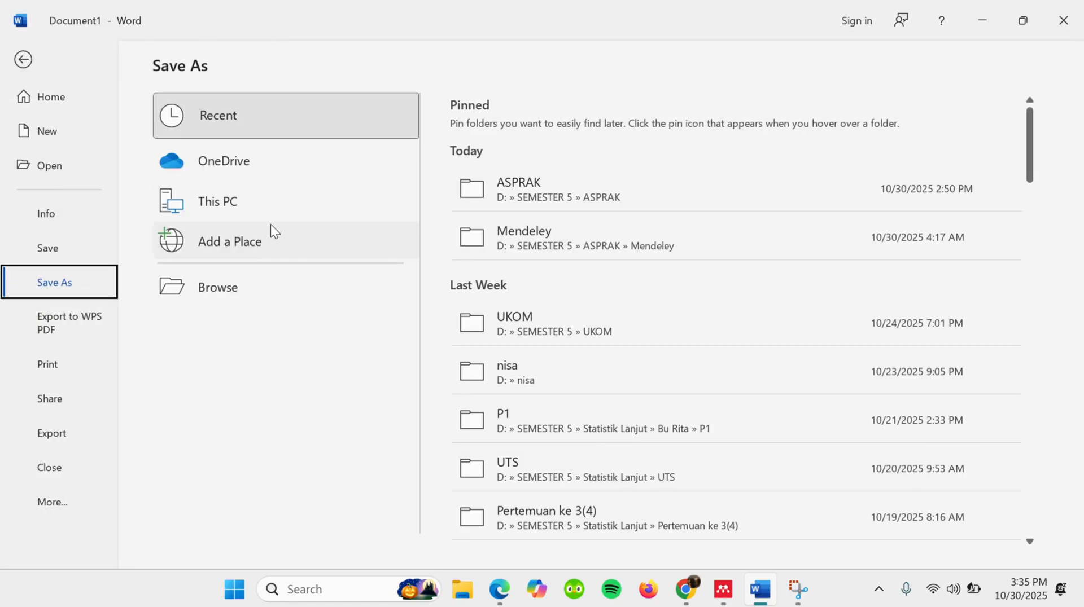
left_click(575, 185)
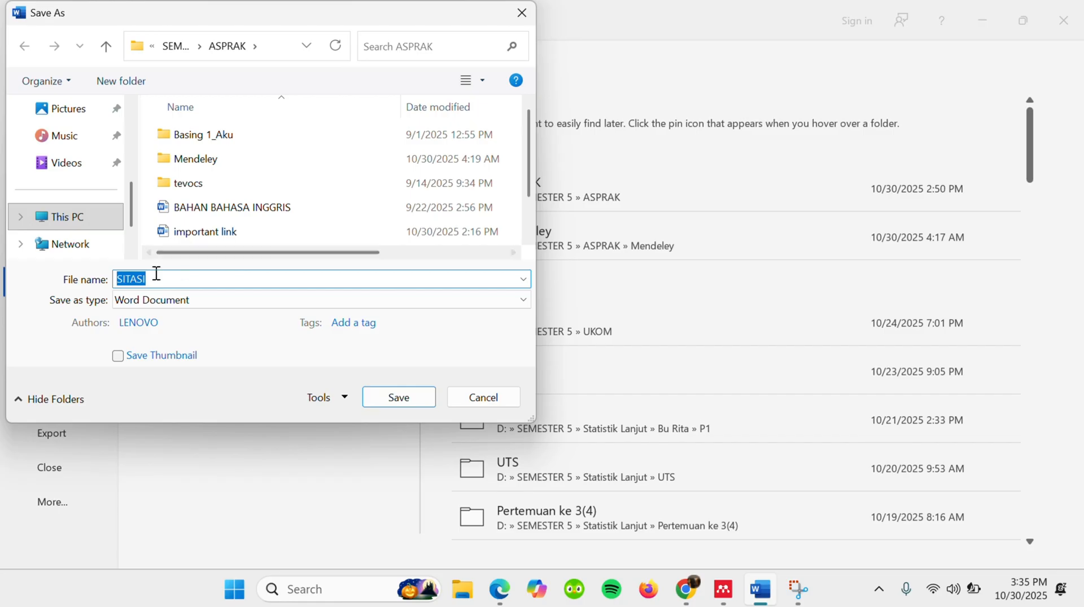
type("t")
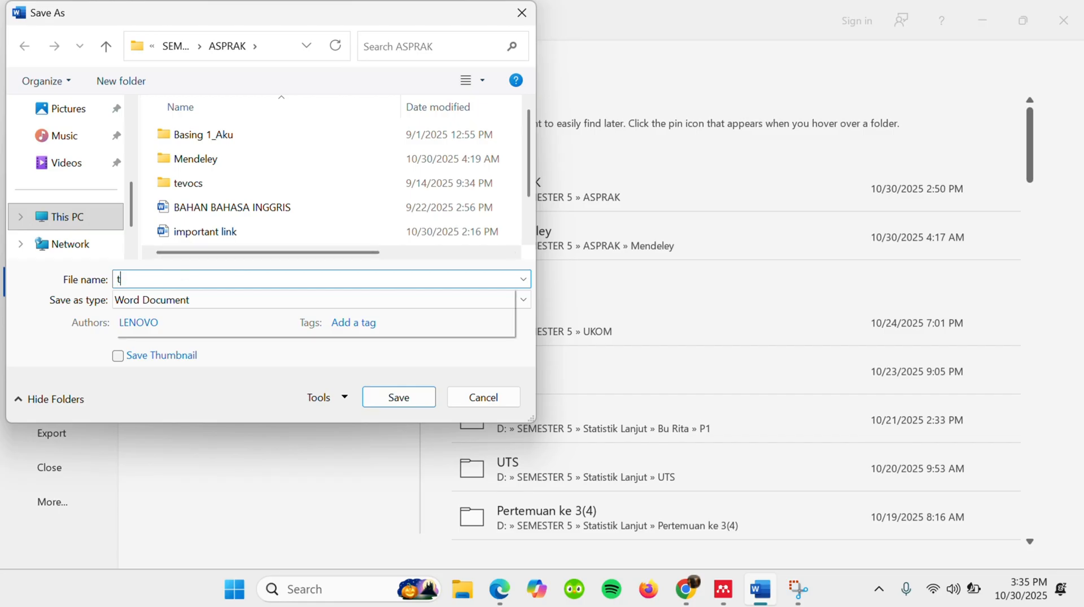
key("Caps_Lock")
type("U")
key("Caps_Lock")
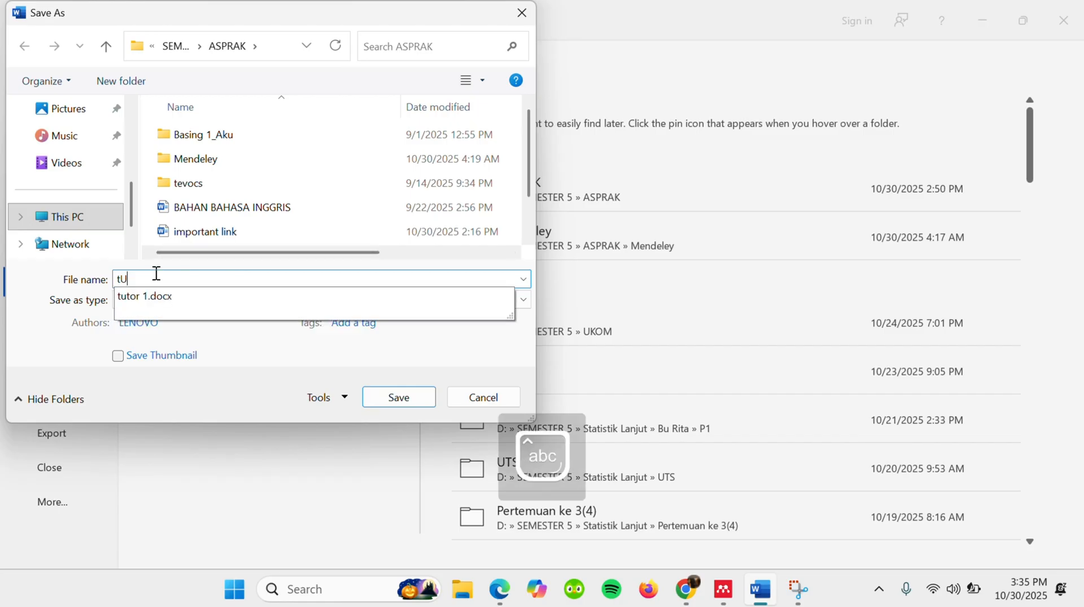
key("BackSpace")
type("utorial 1")
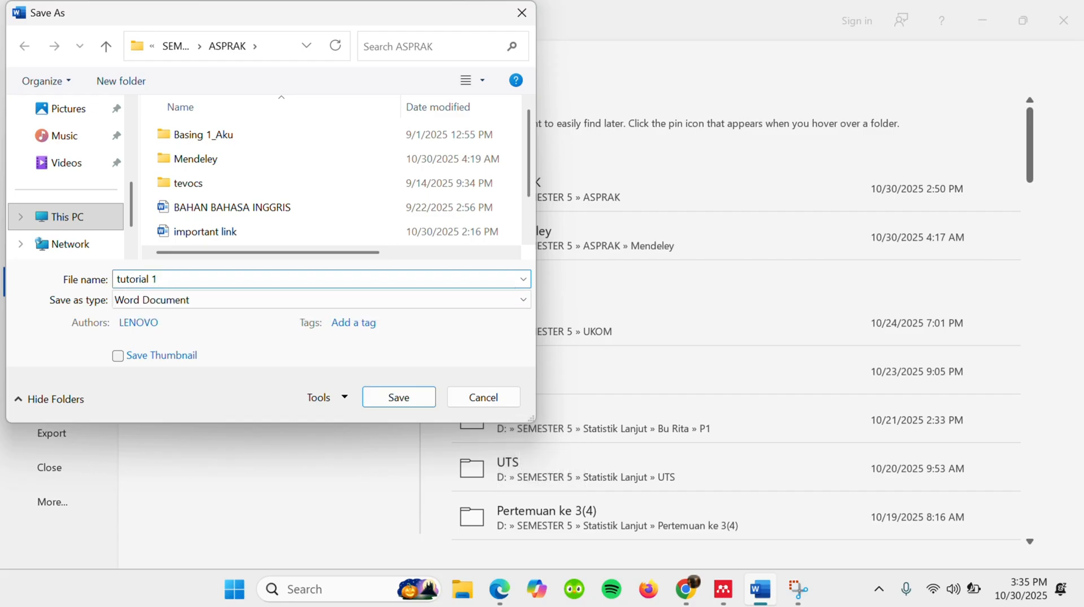
left_click(408, 398)
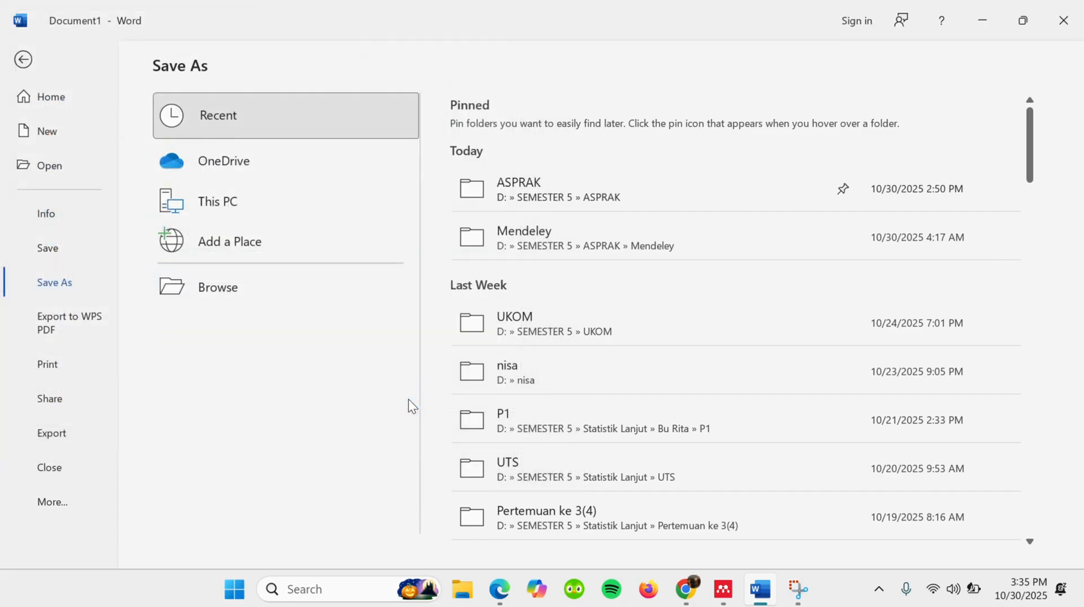
- Close the document and reopen 'tutorial 1' from the ASPRAK folder inside SEMESTER 5
left_click(1081, 16)
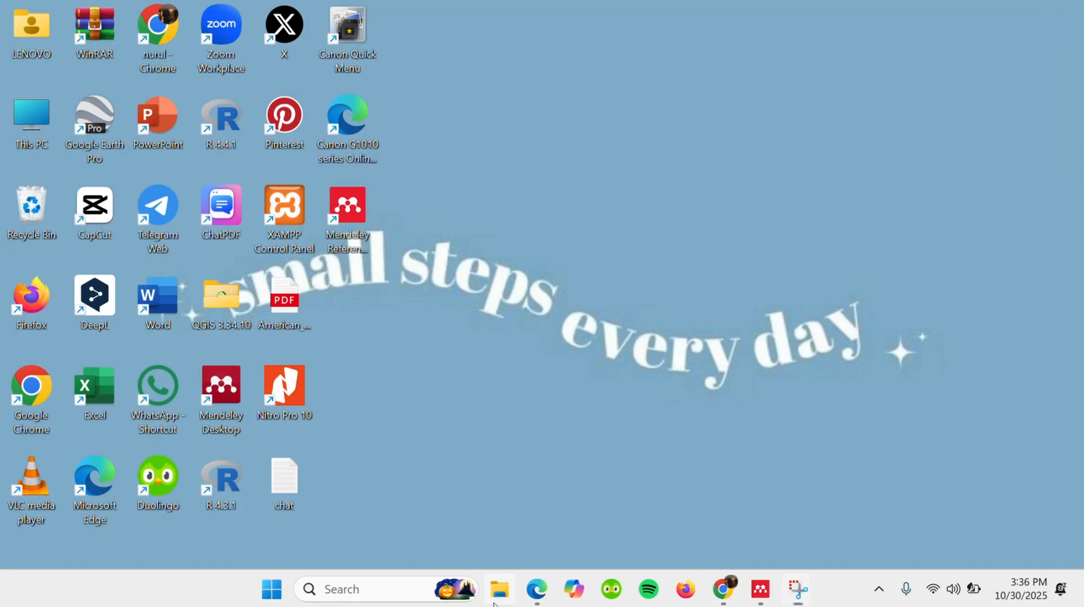
left_click(495, 599)
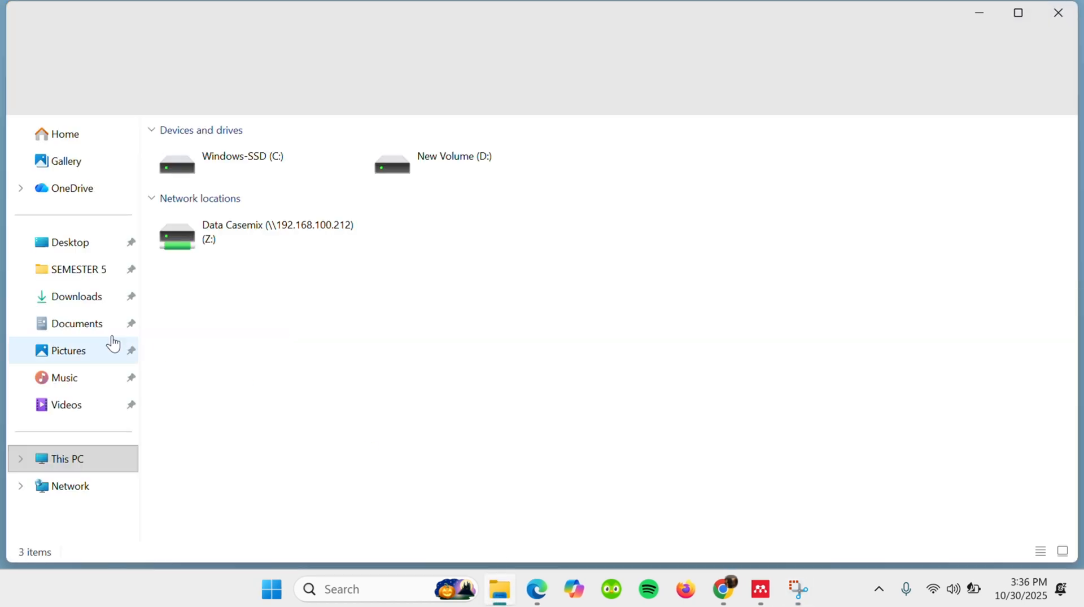
left_click(75, 270)
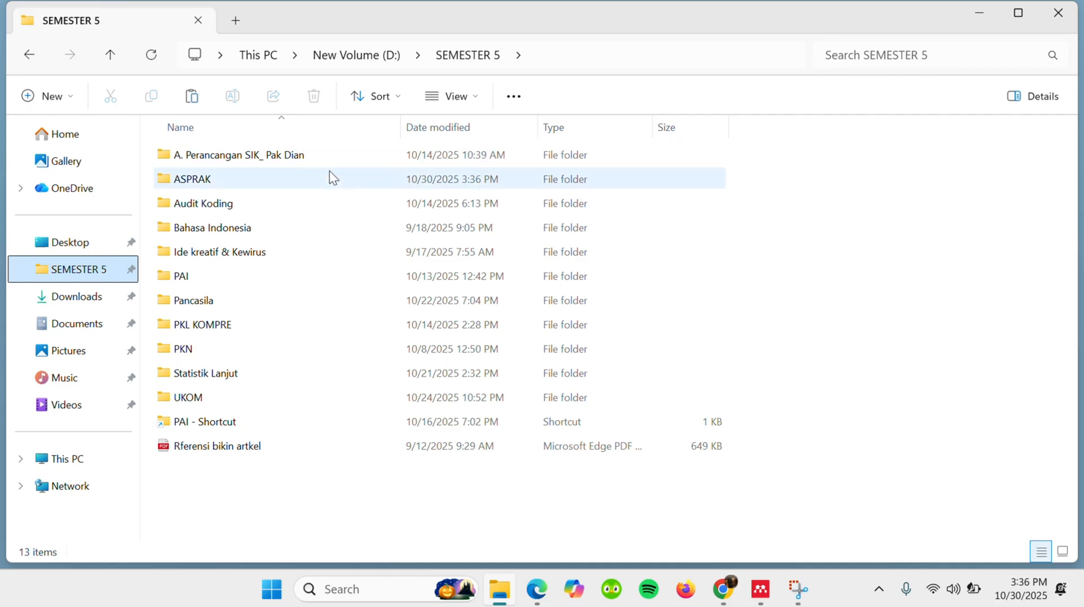
double_click(320, 176)
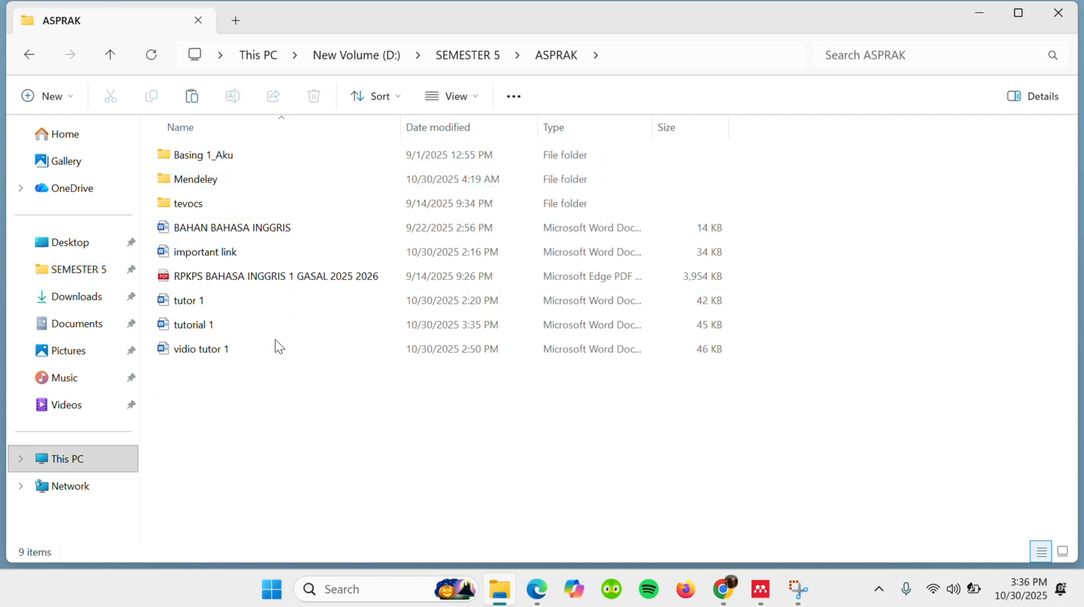
double_click(268, 325)
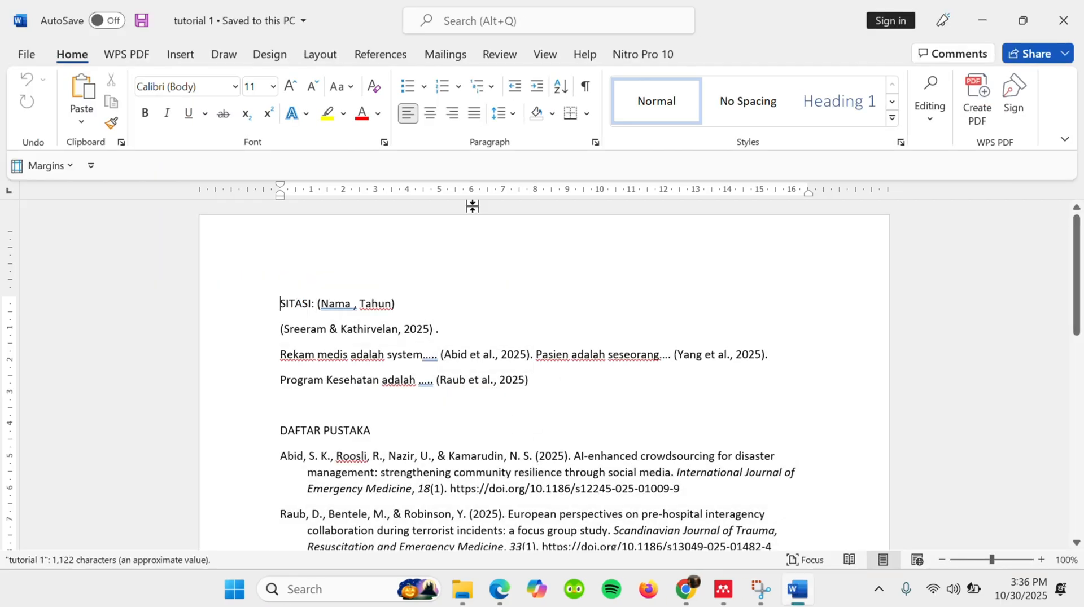
- Load Mendeley Cite and add a period and 'Fasyankes adalah fasilitas Kesehatan dst' after the citation on the 'Program Kesehatan' line
left_click(388, 54)
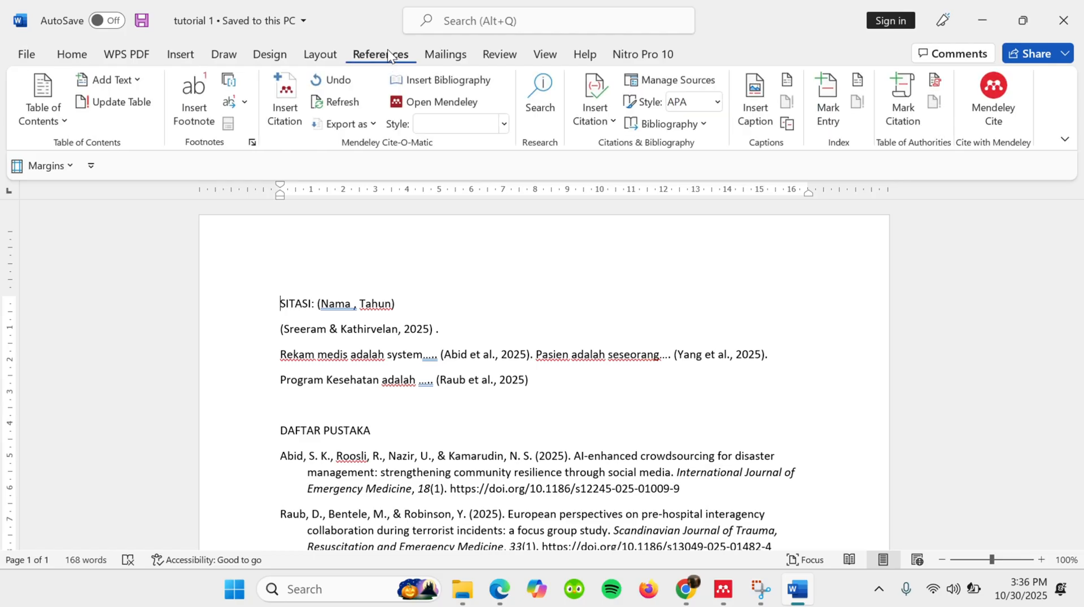
left_click(991, 87)
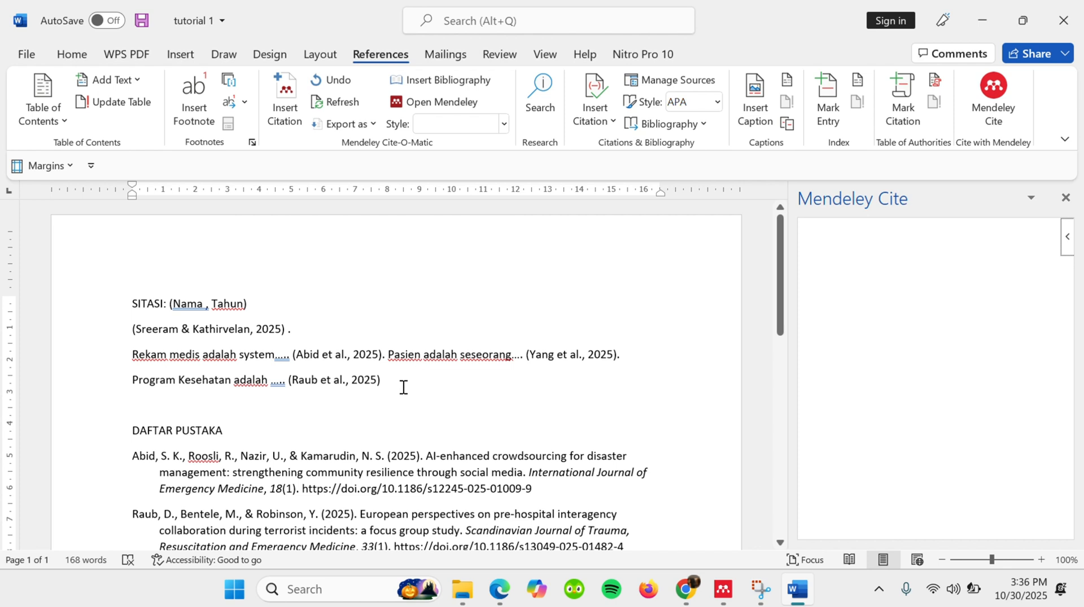
left_click(403, 387)
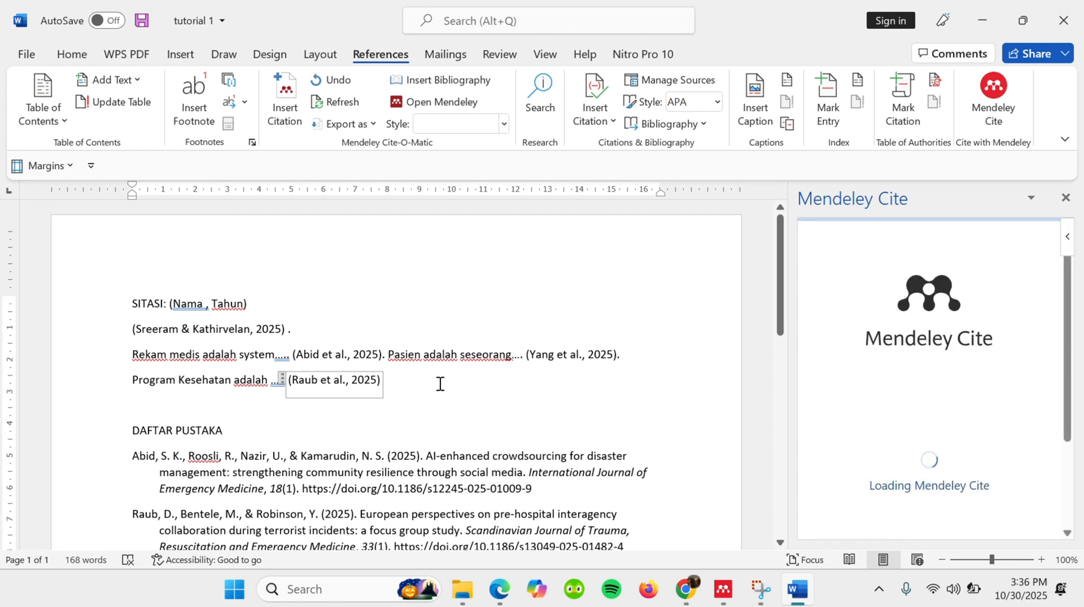
type(".")
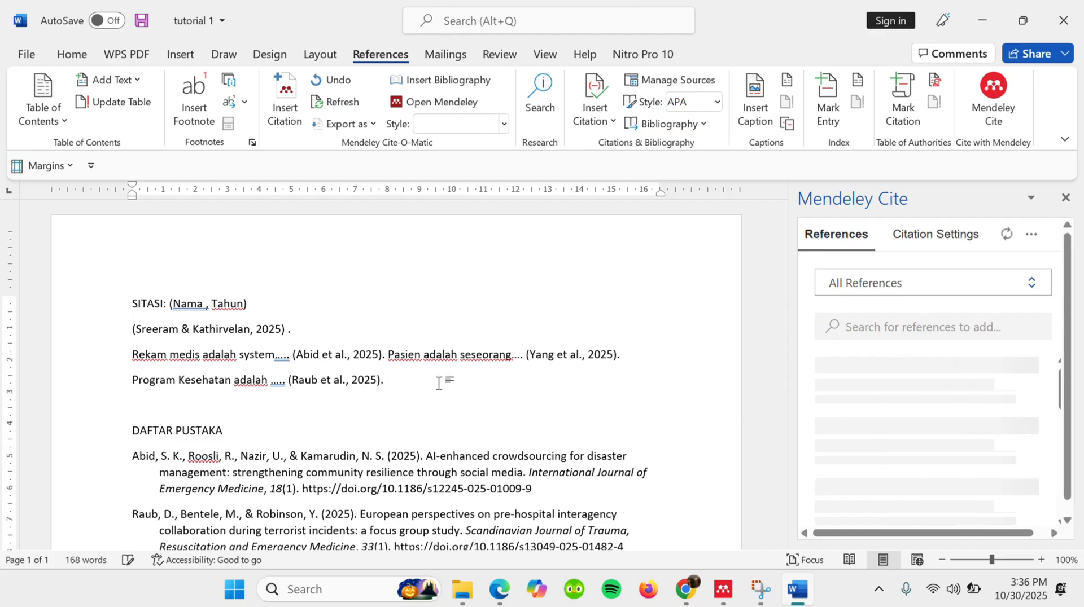
type(" fasyanke")
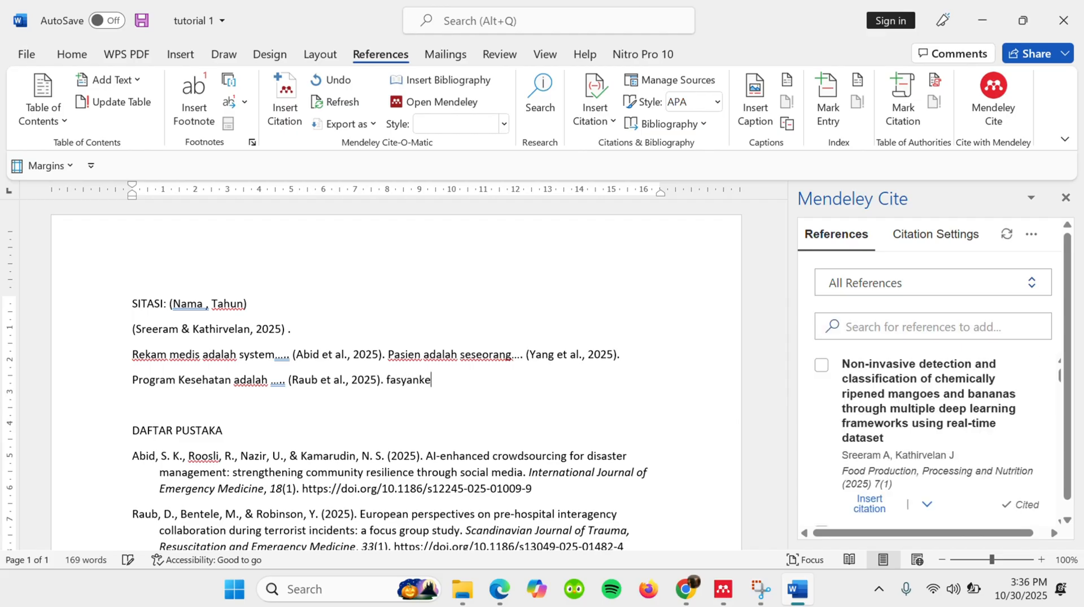
type("s adalah")
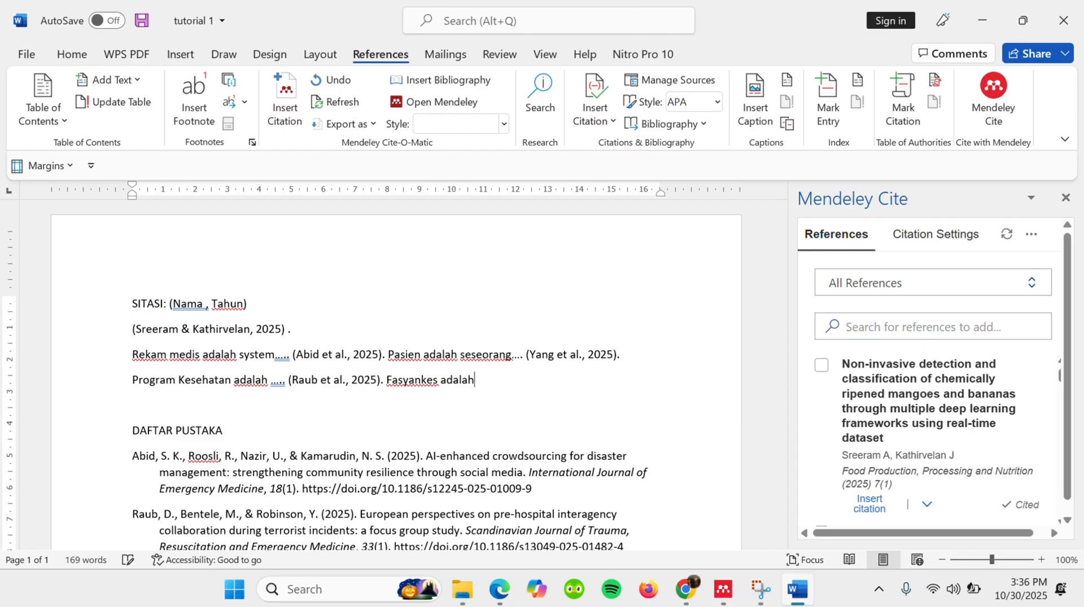
type(" fasilitas k")
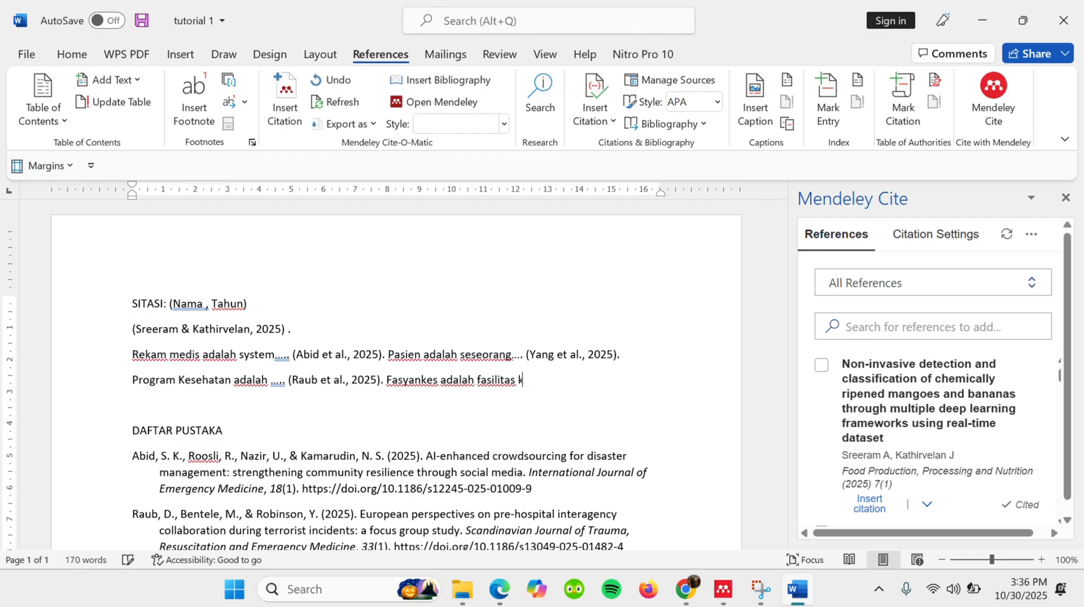
type("esehatan dst")
- Insert the Mendeley citation for 'From information to action' on musculoskeletal disorders after 'Kesehatan dst' and check its entry in the bibliography
scroll(865, 441, "down", 2)
scroll(865, 442, "down", 3)
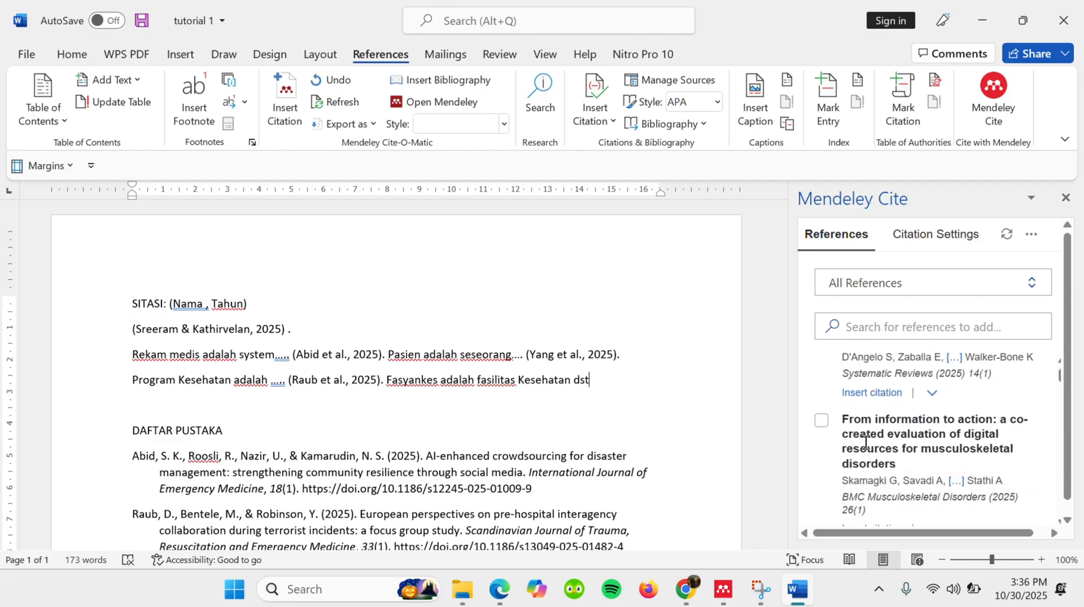
scroll(865, 442, "down", 1)
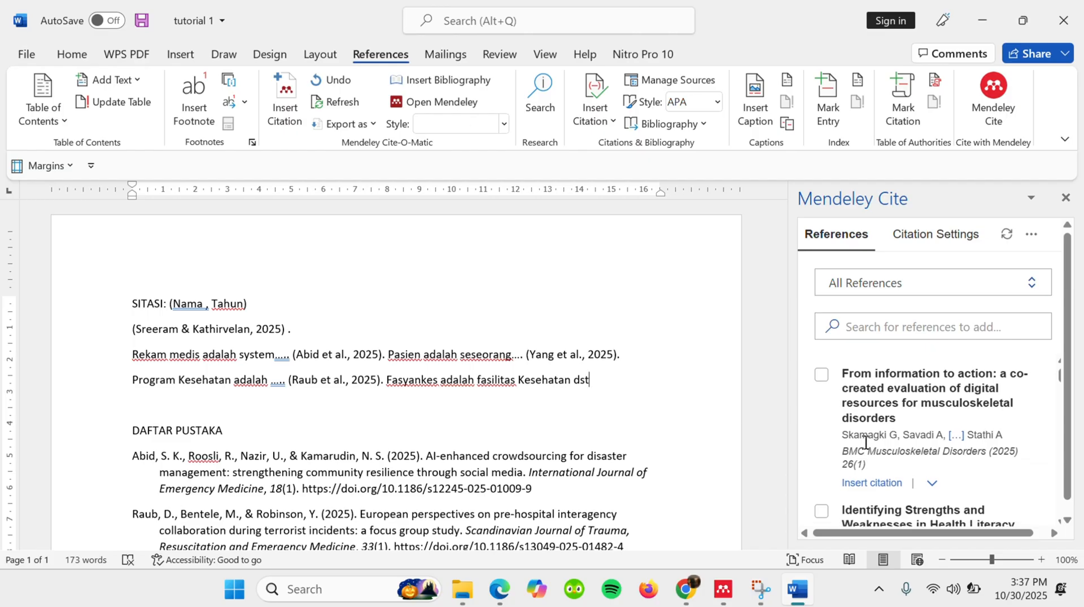
left_click(873, 484)
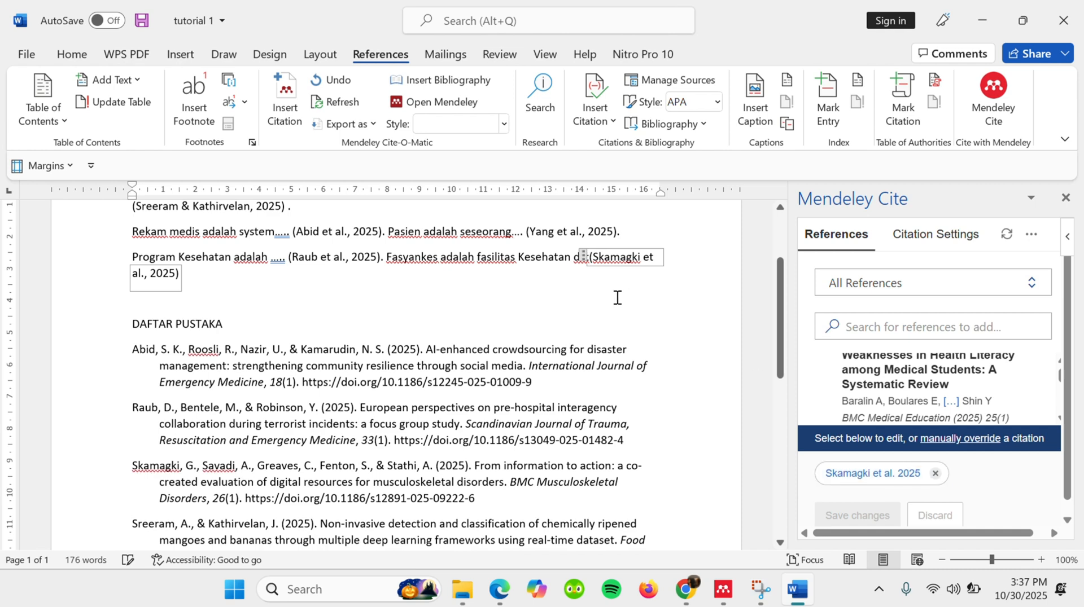
scroll(476, 397, "down", 2)
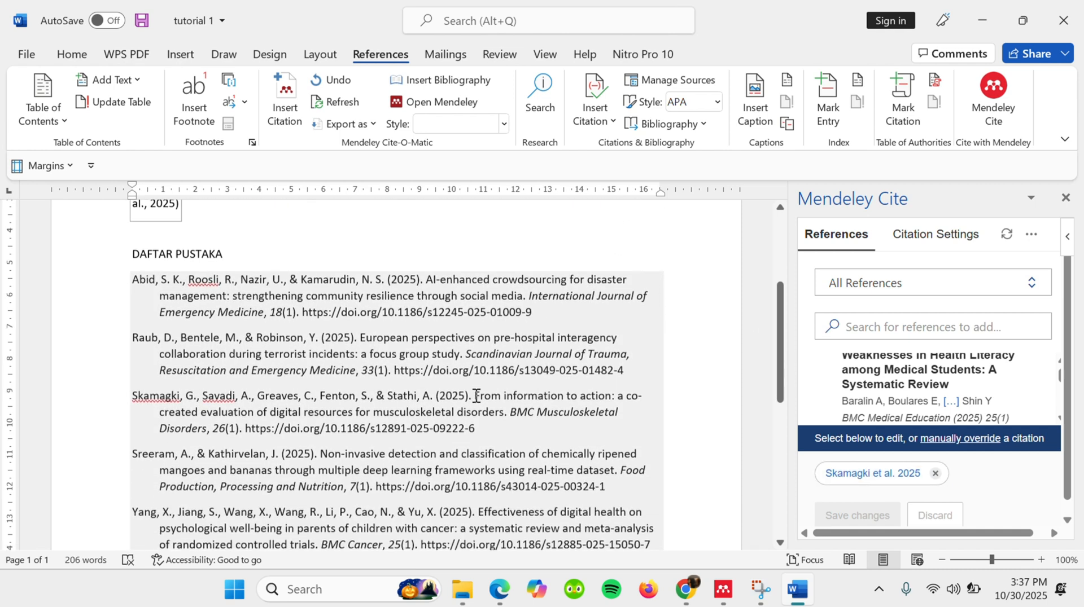
left_click(452, 428)
scroll(456, 429, "up", 2)
scroll(456, 429, "up", 1)
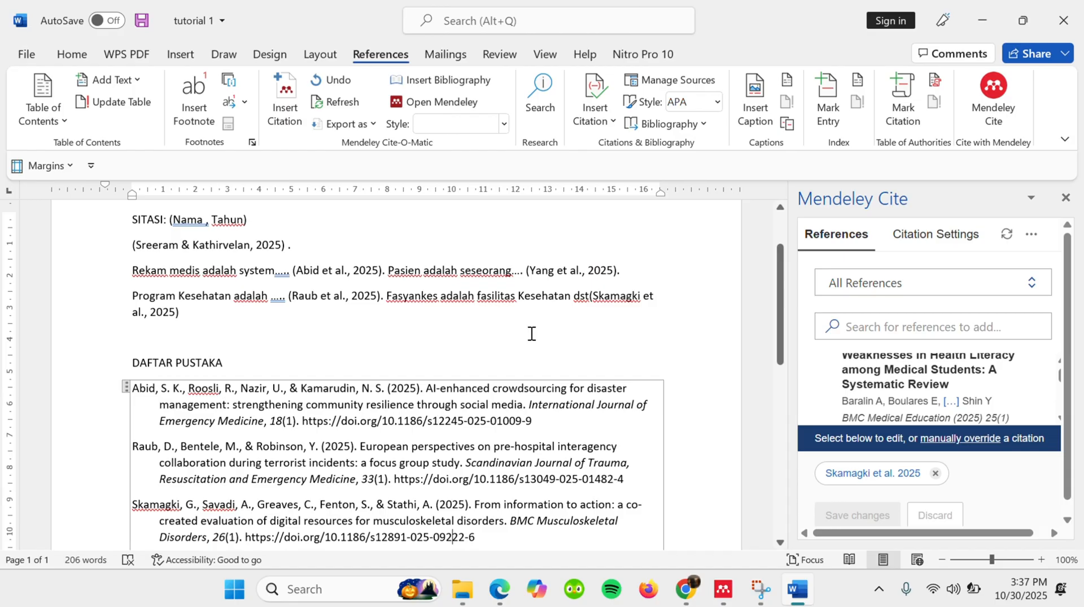
- Save the changes to 'tutorial 1' and look over the citations and bibliography
left_click(149, 18)
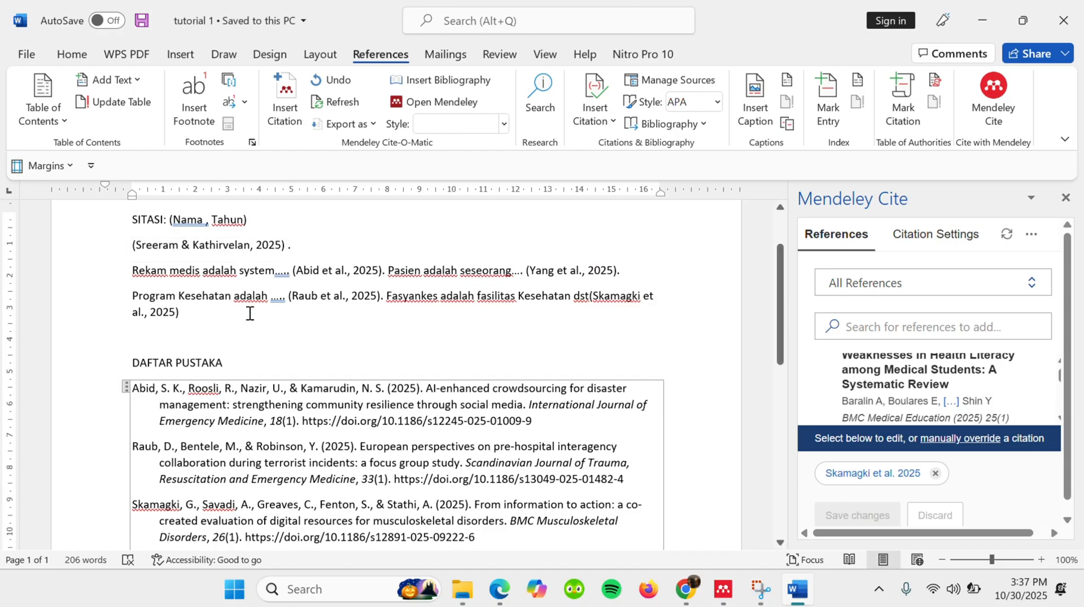
scroll(250, 313, "down", 1)
scroll(249, 314, "up", 2)
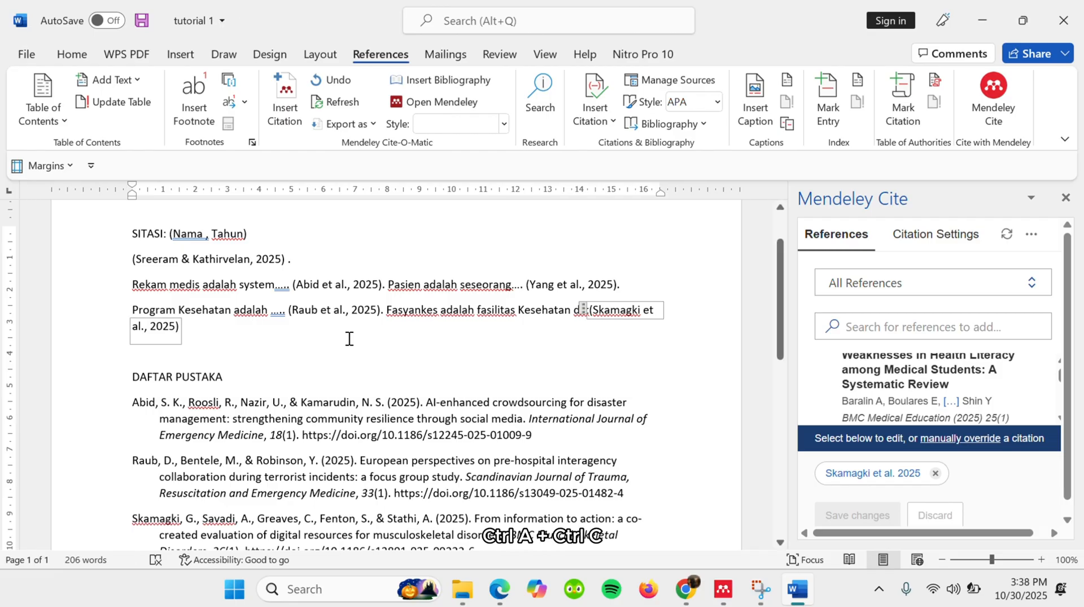
- Copy the entire contents of 'tutorial 1' and create a new blank document
left_click(291, 380)
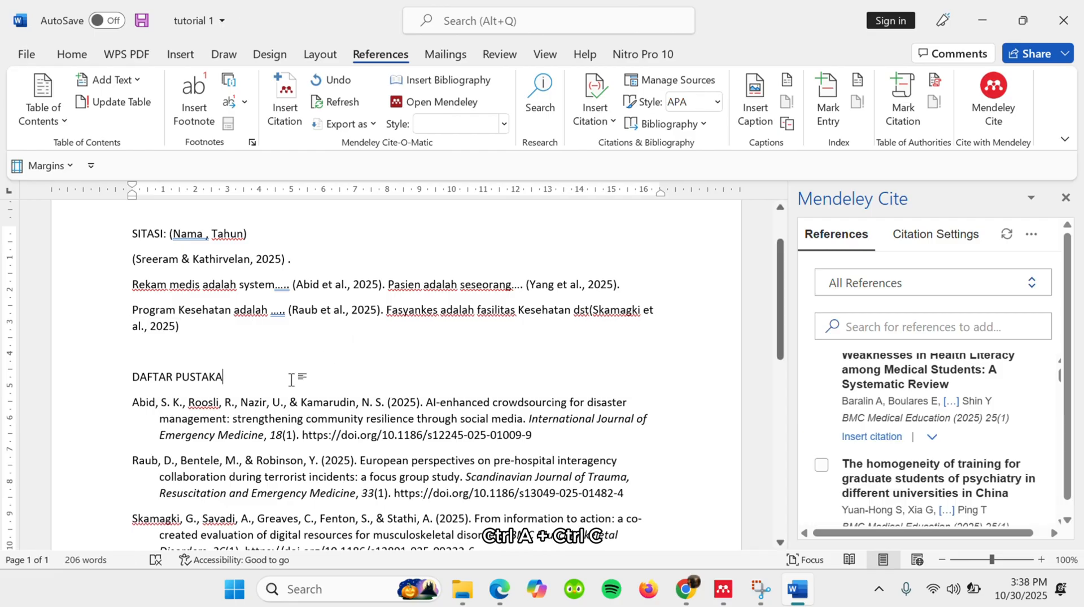
key("ctrl+a")
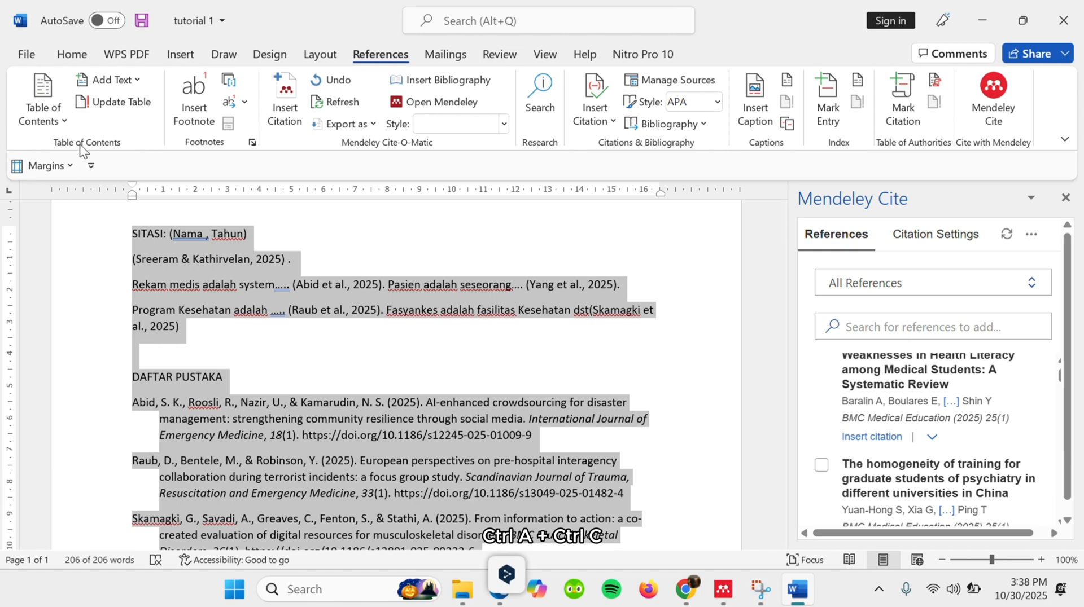
left_click(32, 56)
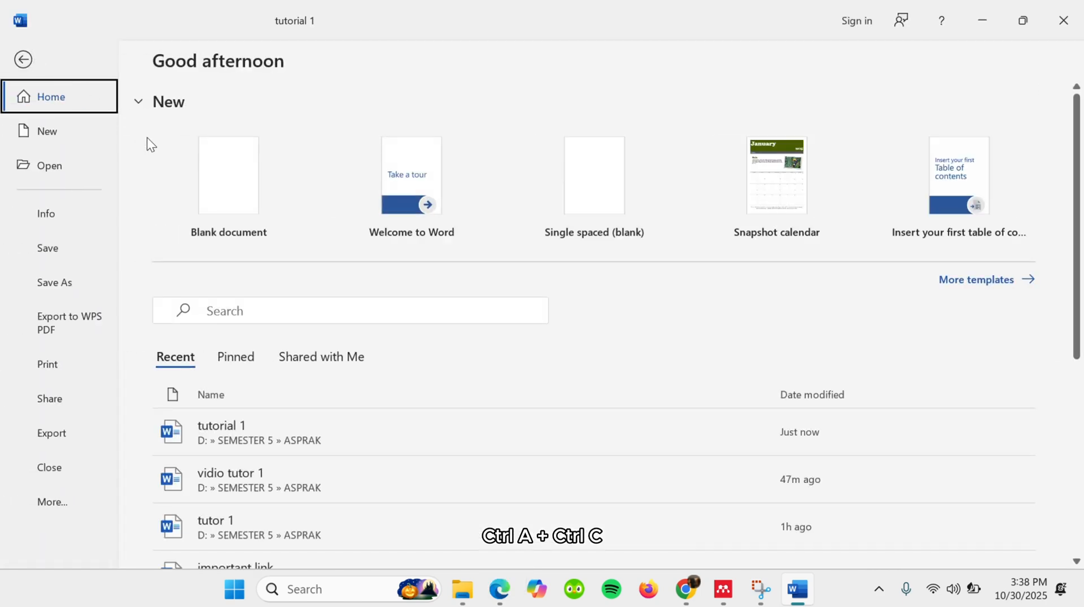
left_click(214, 182)
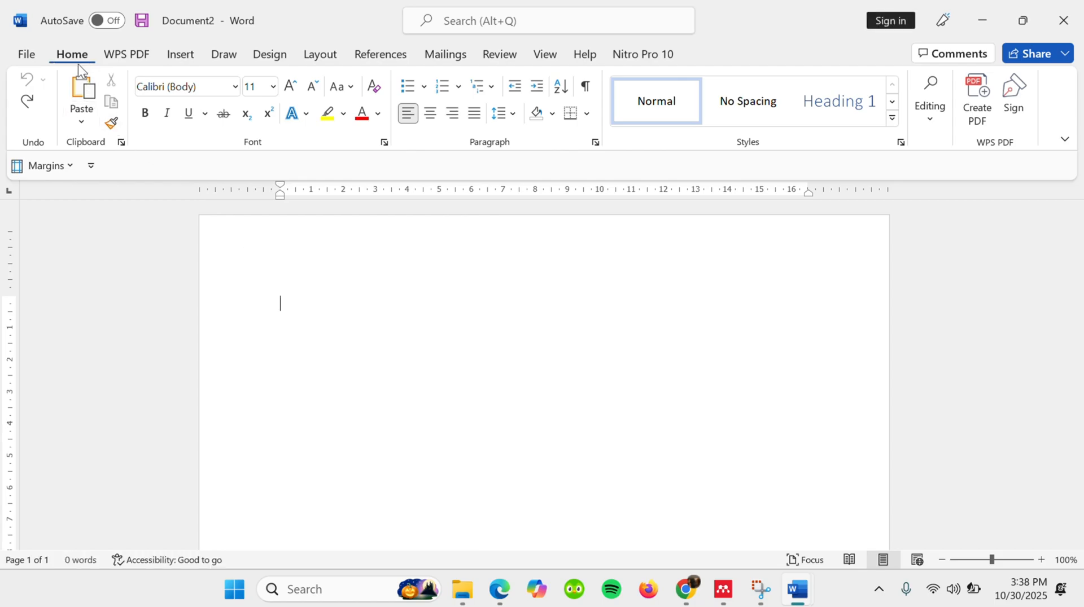
- Paste the copied content into the blank document as Unformatted Text using Paste Special
left_click(80, 123)
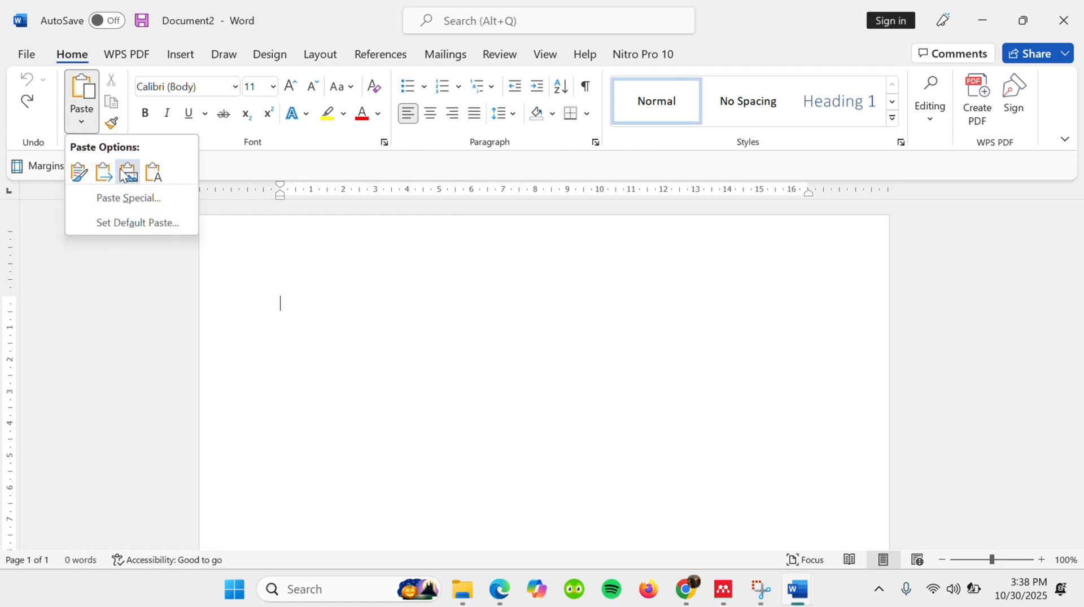
left_click(134, 200)
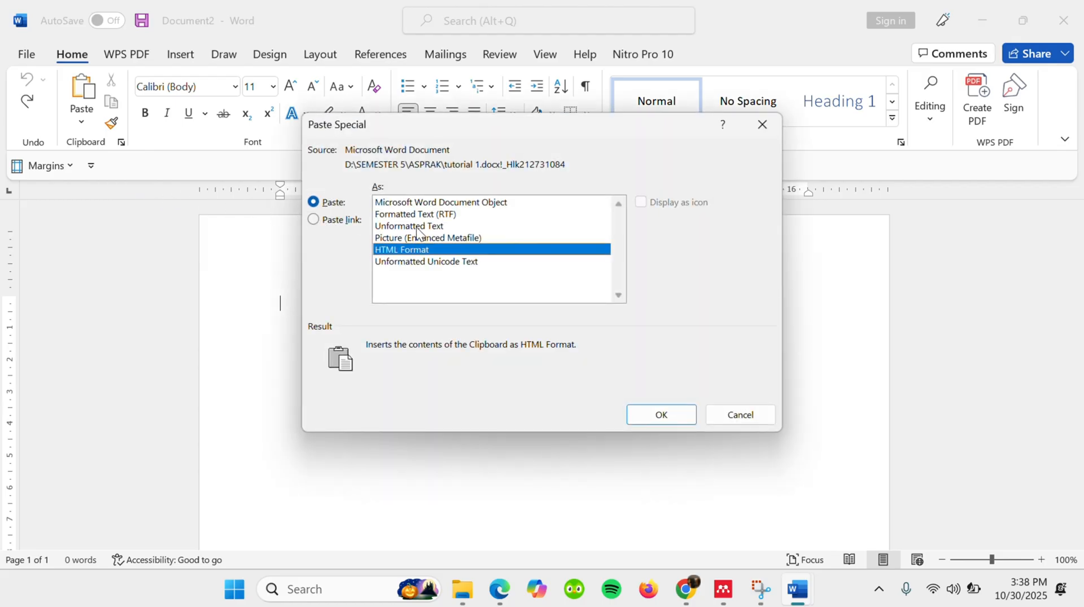
left_click(458, 217)
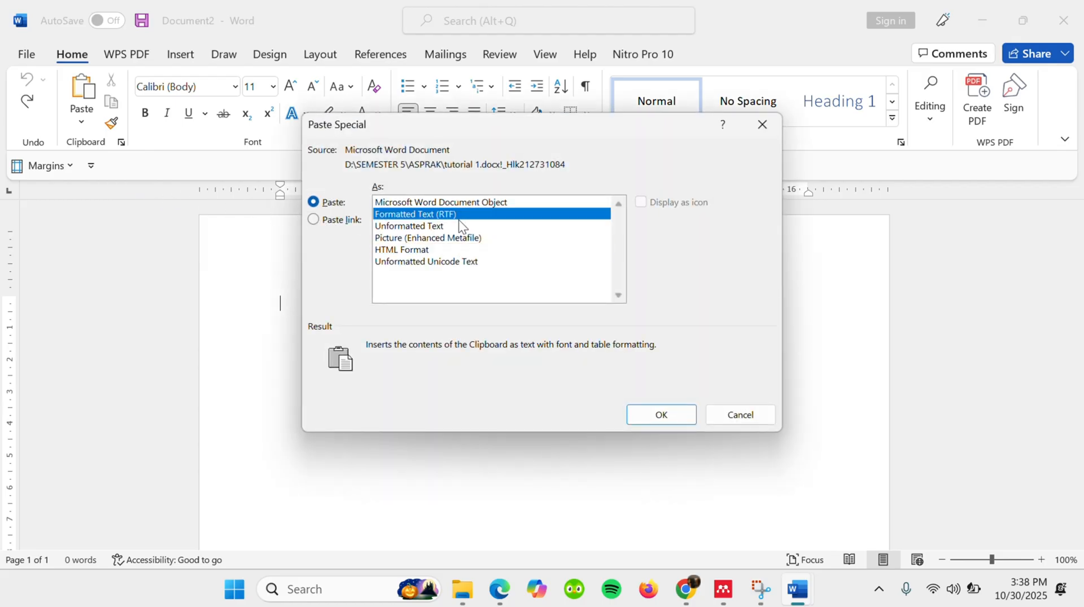
left_click(454, 225)
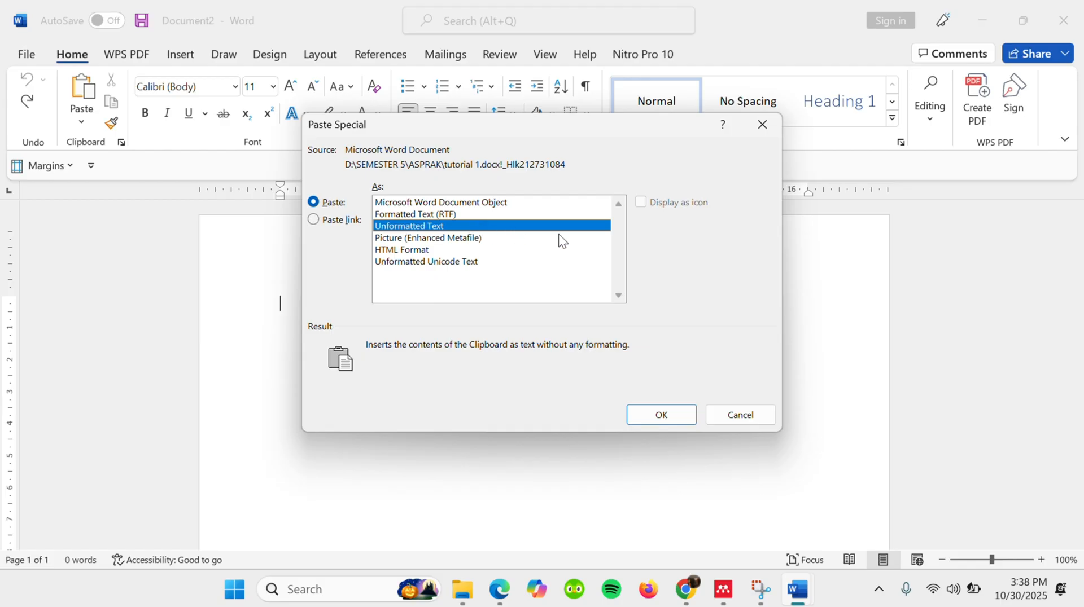
left_click(669, 415)
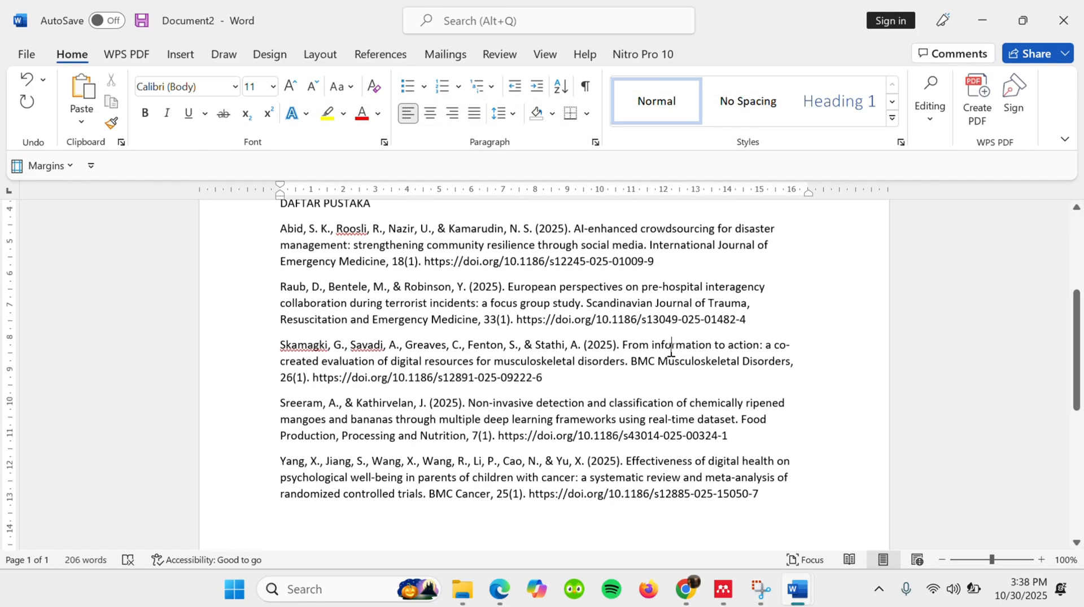
scroll(671, 351, "up", 5)
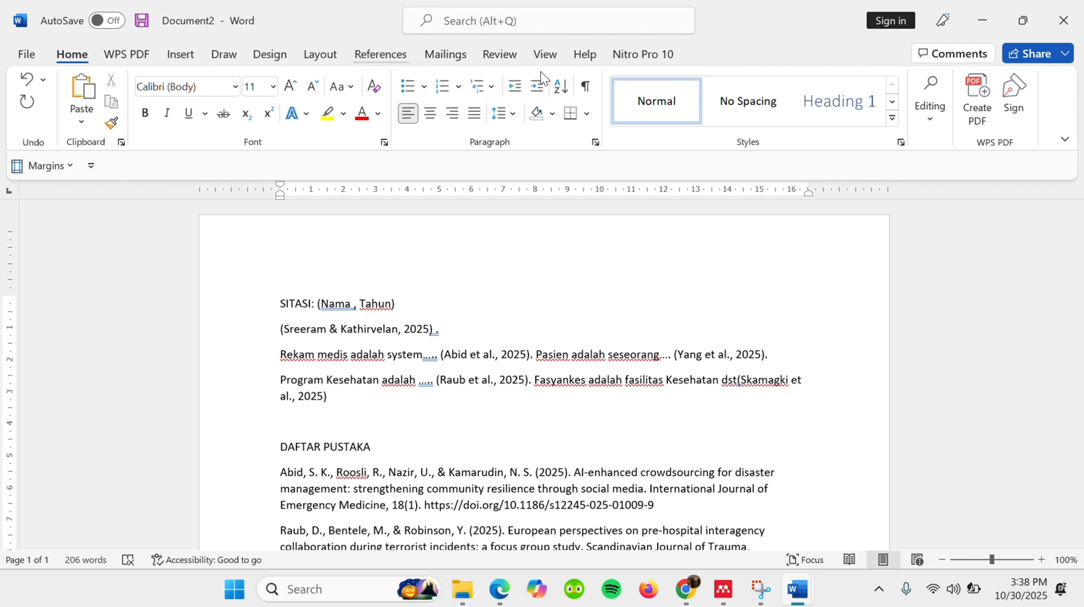
- Load Mendeley Cite and add a period and 'Respirasi adalah dst' after the last citation on the 'Program Kesehatan' line
left_click(380, 54)
left_click(1016, 93)
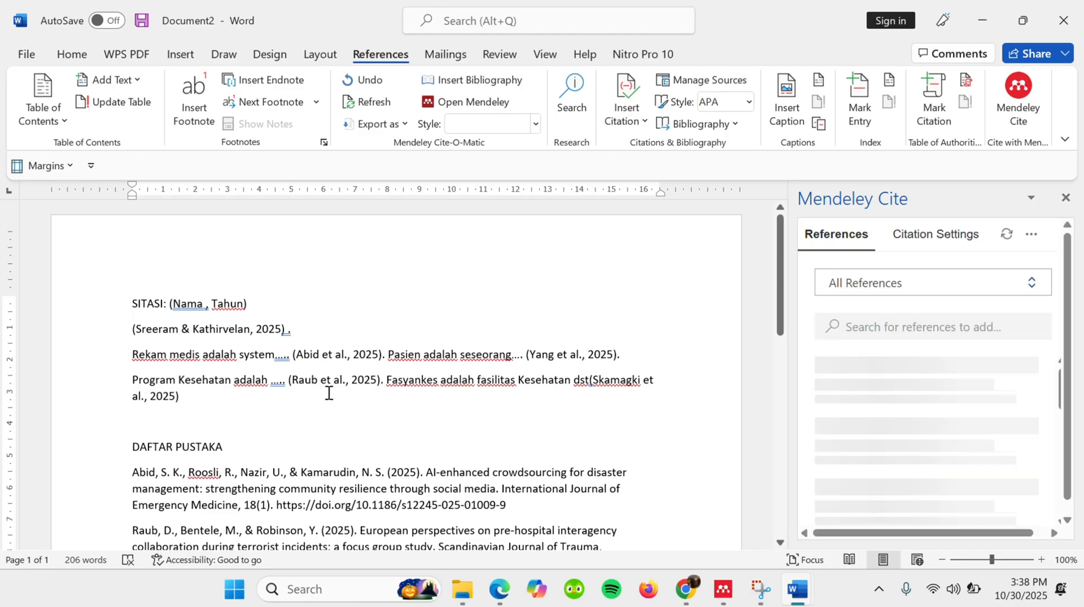
scroll(328, 393, "down", 1)
type(".")
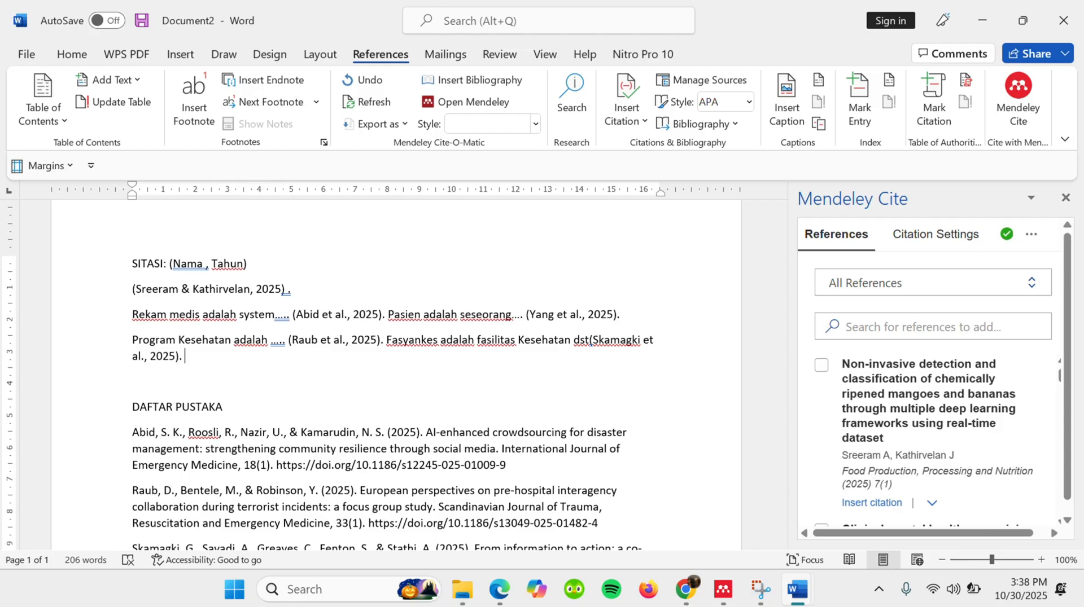
type(" respirasi ada")
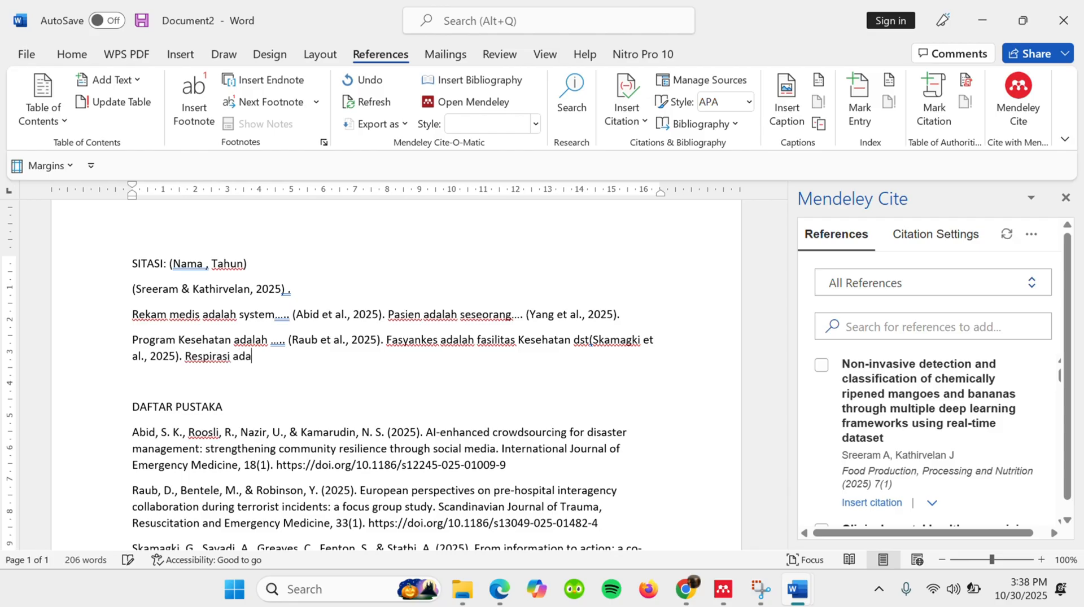
type("lah dst")
- Try citing the systematic review on COVID-19 work changes and anxiety after 'Respirasi adalah dst', and check the pasted bibliography for its entry
scroll(937, 394, "down", 5)
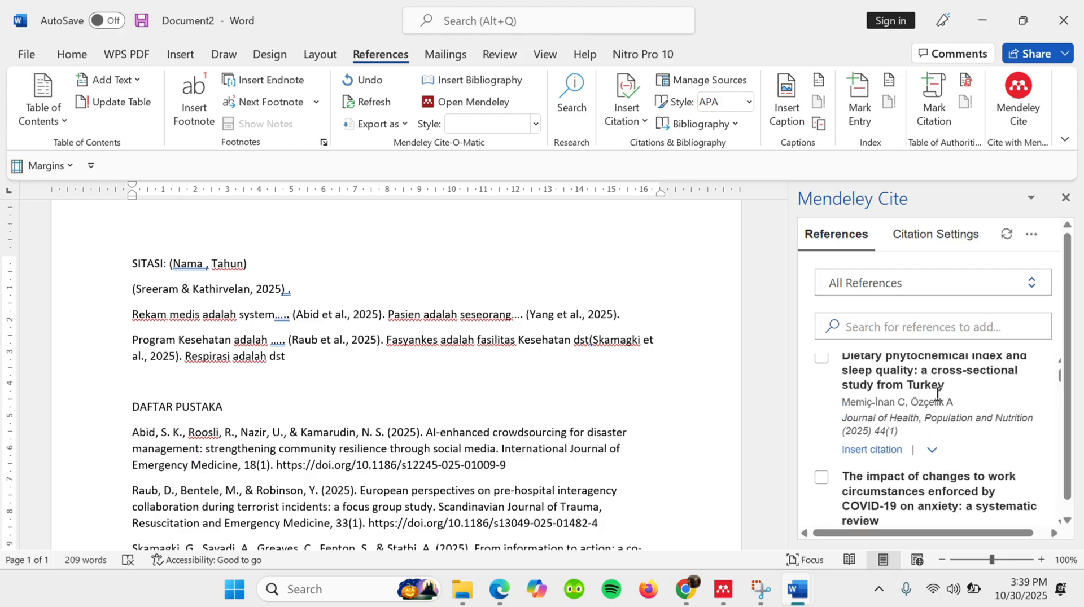
scroll(918, 455, "down", 2)
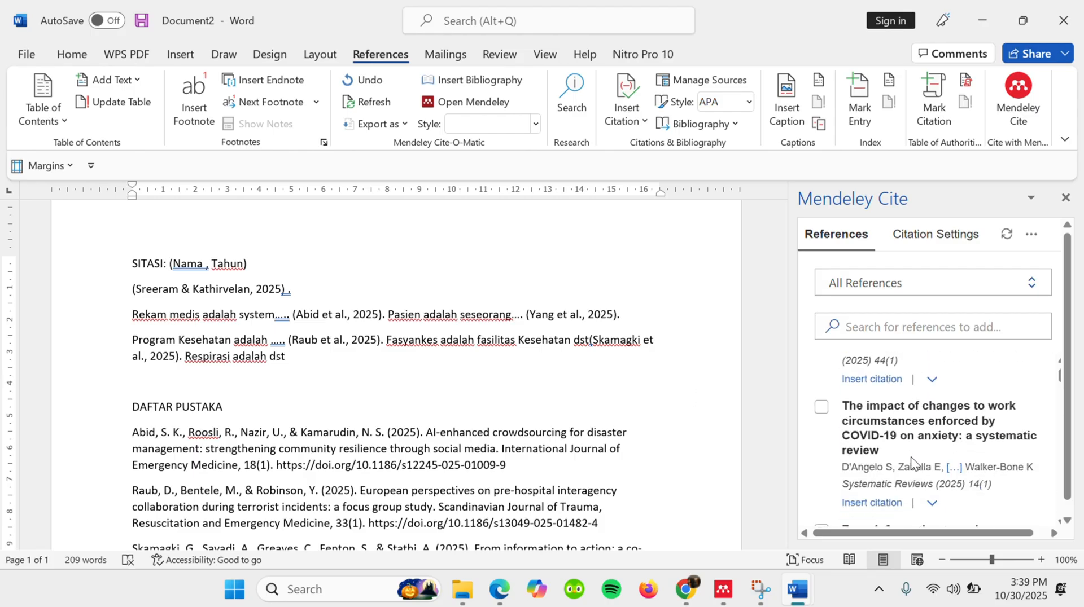
left_click(860, 504)
scroll(440, 412, "down", 1)
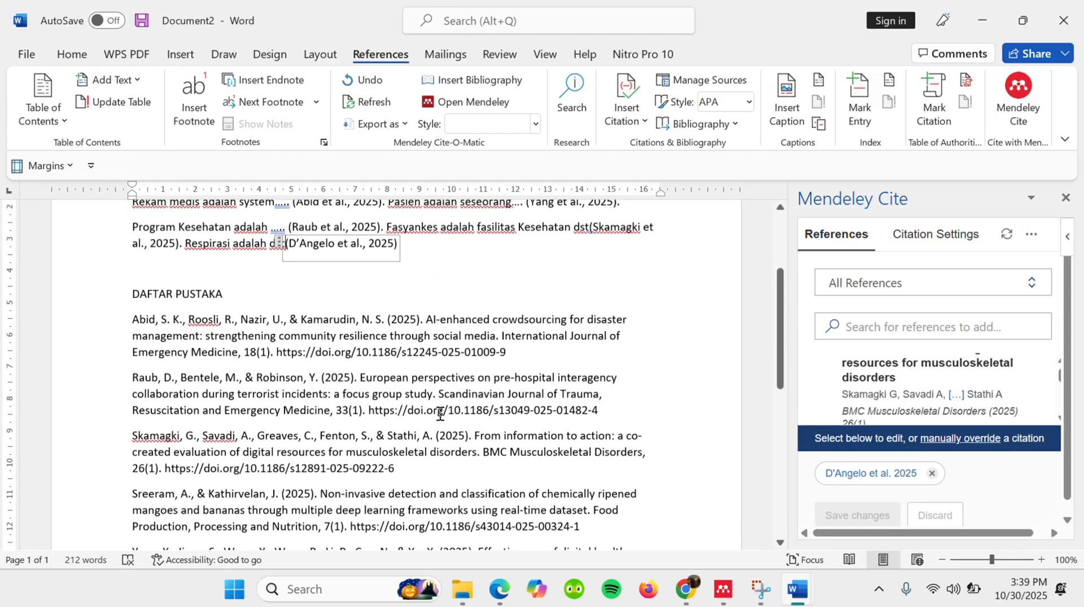
scroll(167, 454, "down", 2)
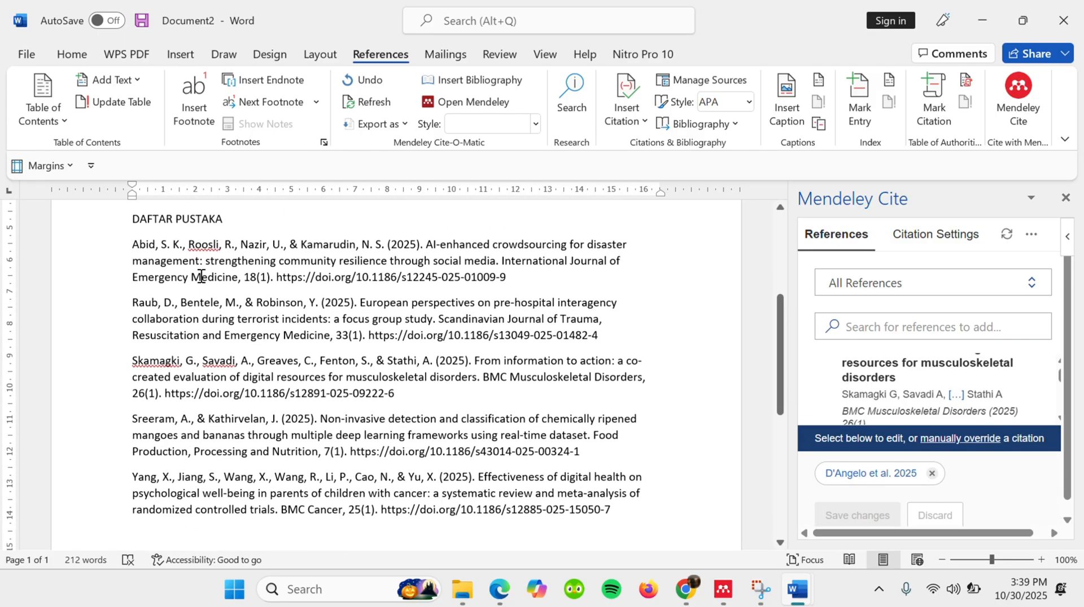
scroll(194, 310, "up", 4)
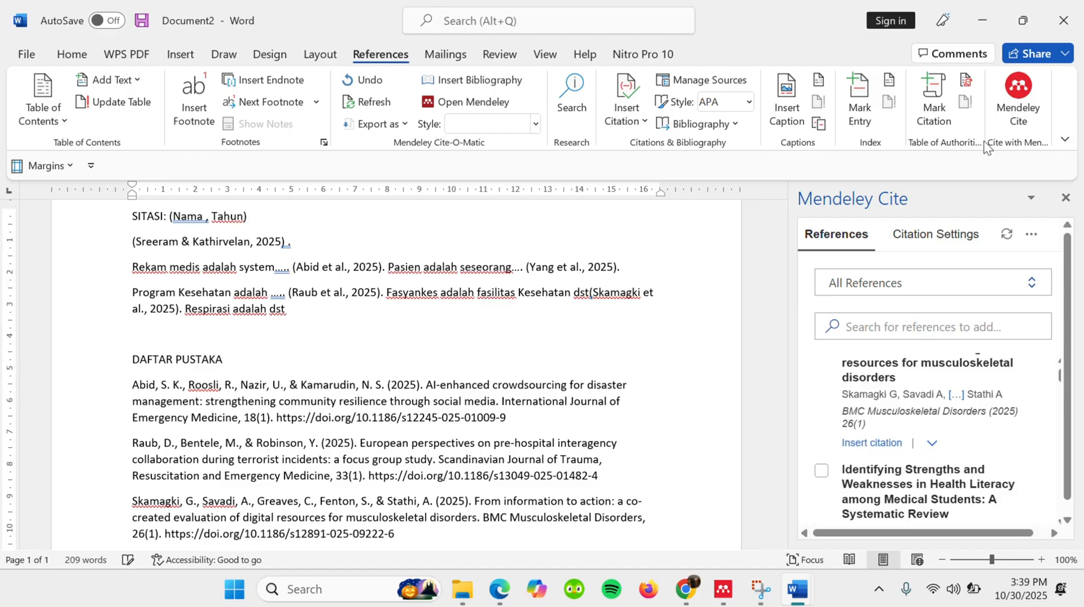
- Close Mendeley Cite and save the document as 'tutorial 1 fix' in the ASPRAK folder as a Word Document
left_click(1065, 198)
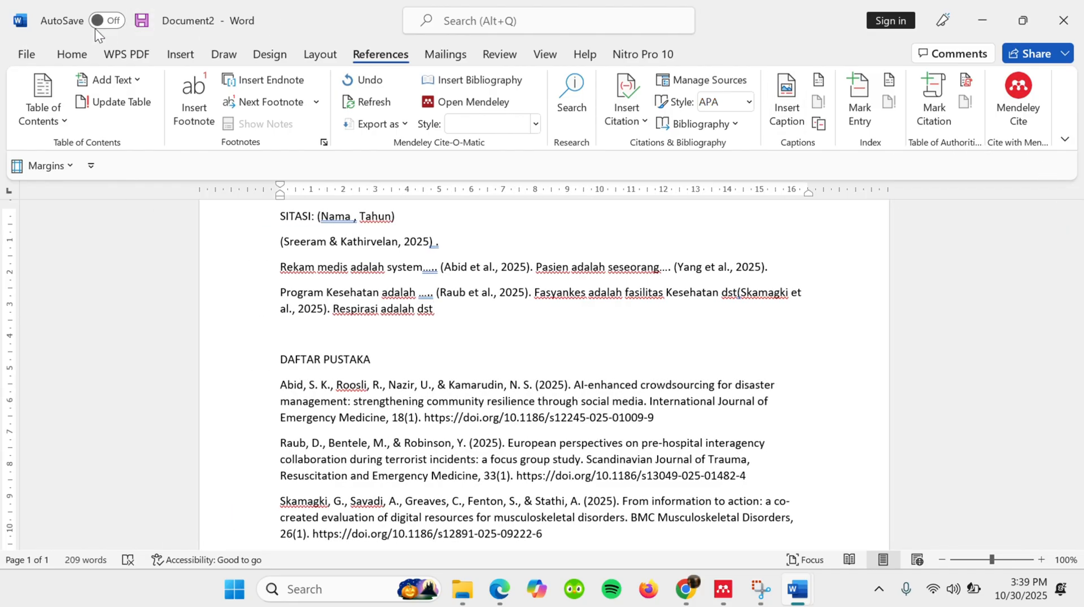
left_click(148, 20)
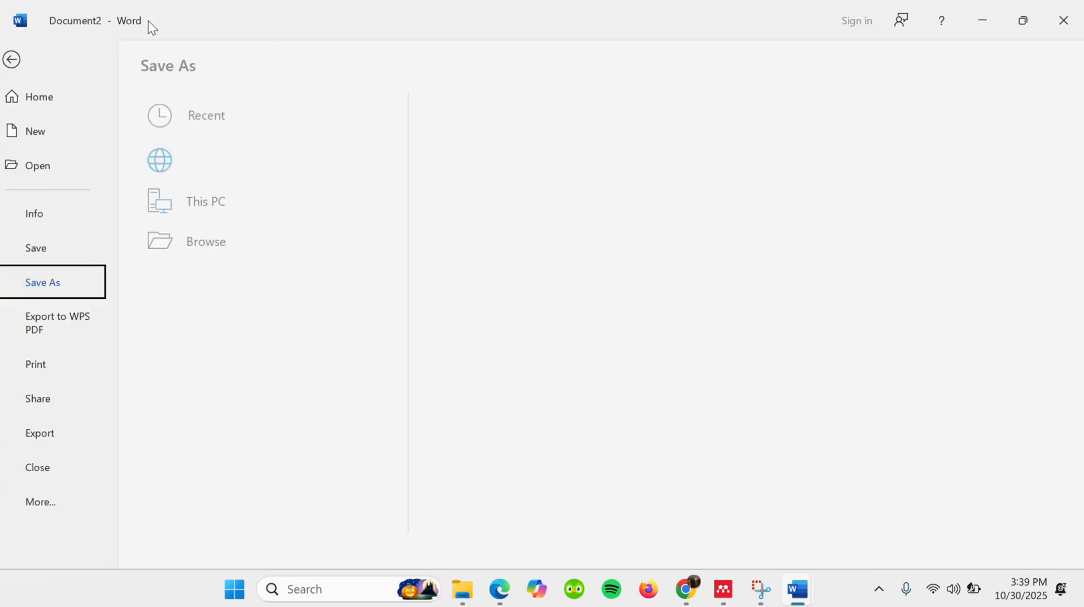
left_click(544, 190)
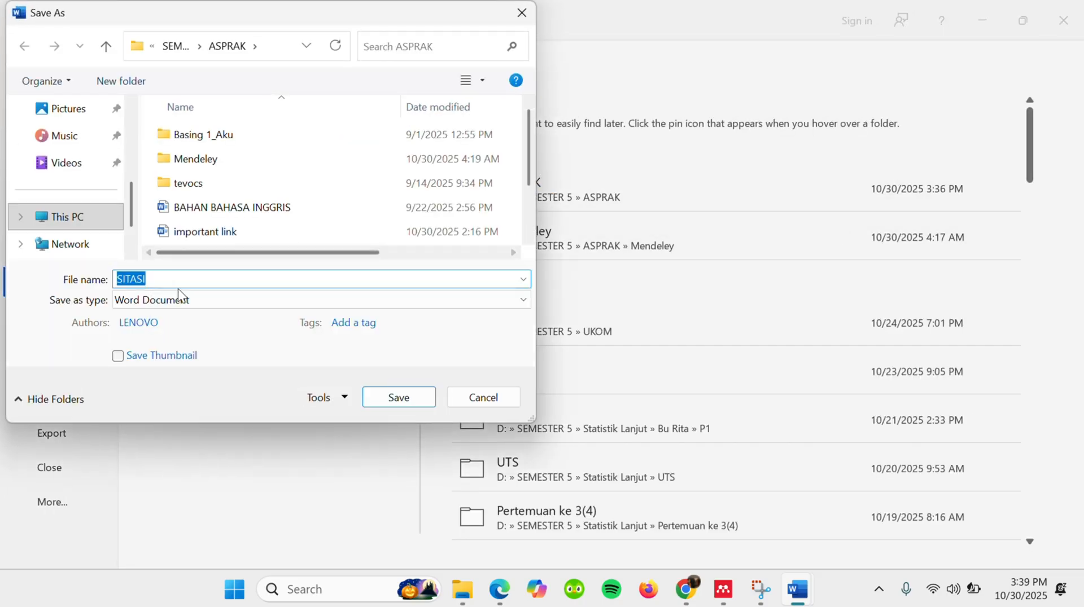
type("vidi")
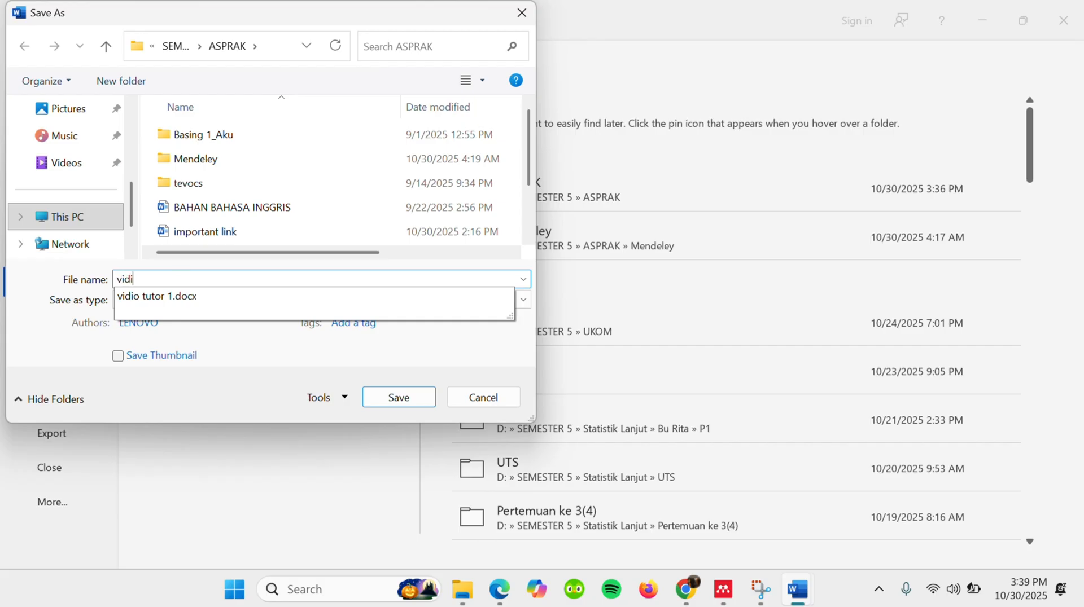
type("o tutorial 1")
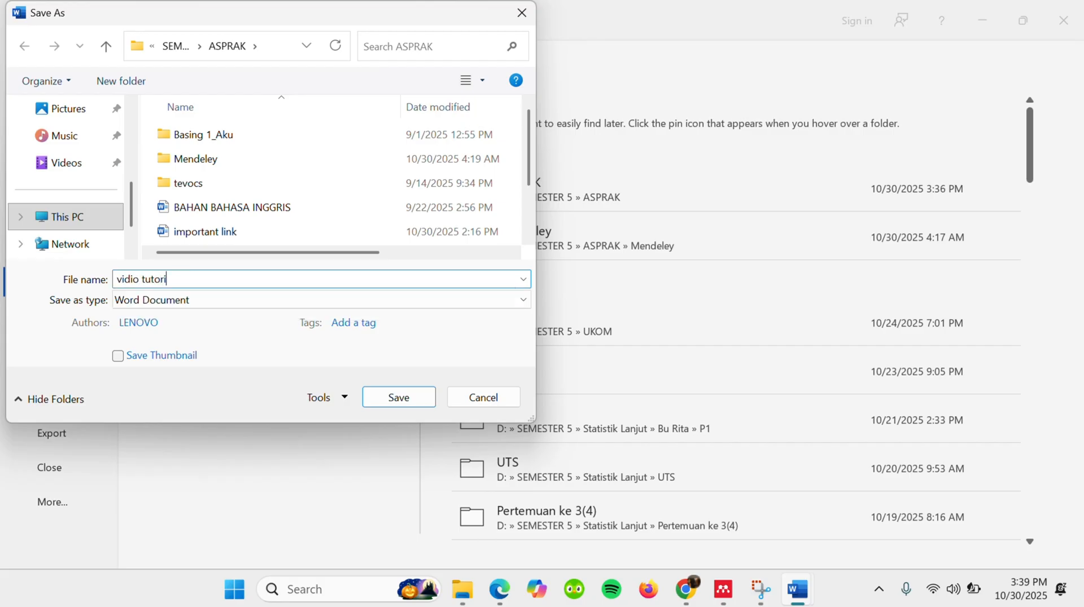
left_click(139, 280)
key("BackSpace")
key("BackSpace")
key("BackSpace")
key("BackSpace")
key("BackSpace")
key("BackSpace")
left_click(186, 277)
type("fix")
left_click(402, 398)
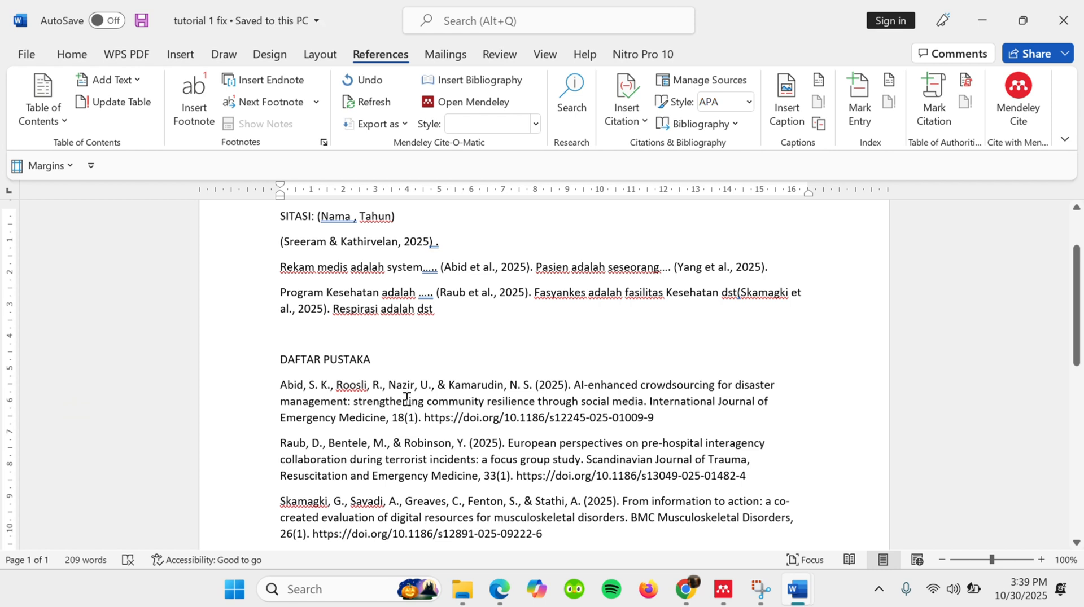